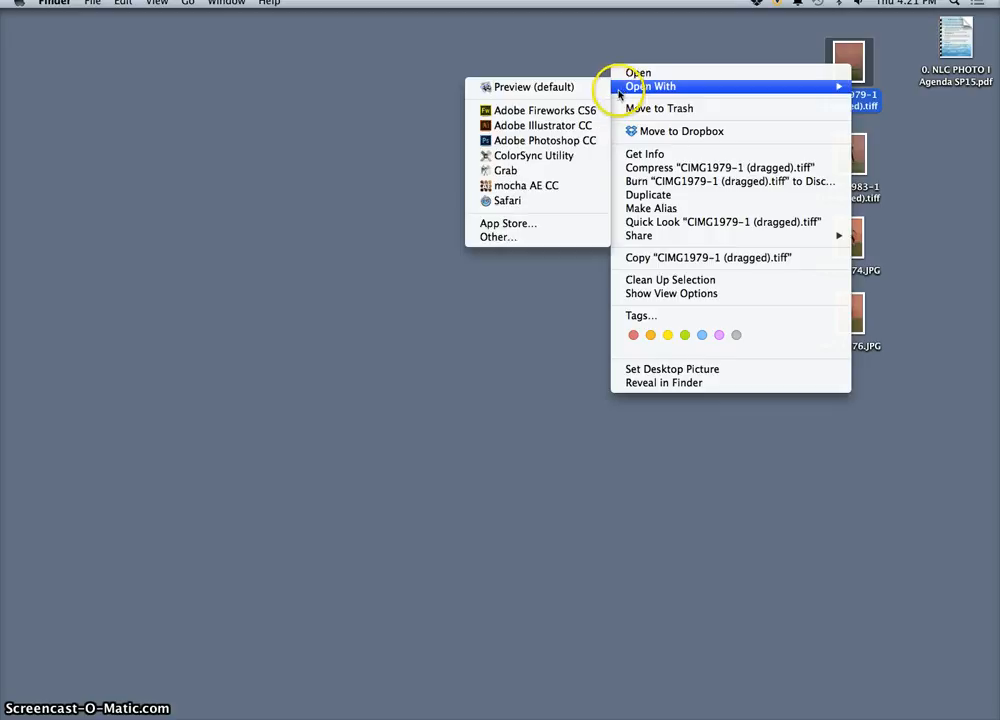
# Open the CIMG1979-1 (dragged).tiff photo in Adobe Photoshop CC and place CIMG1983-1 (dragged).tiff over it as a layer.
pyautogui.click(540, 136)
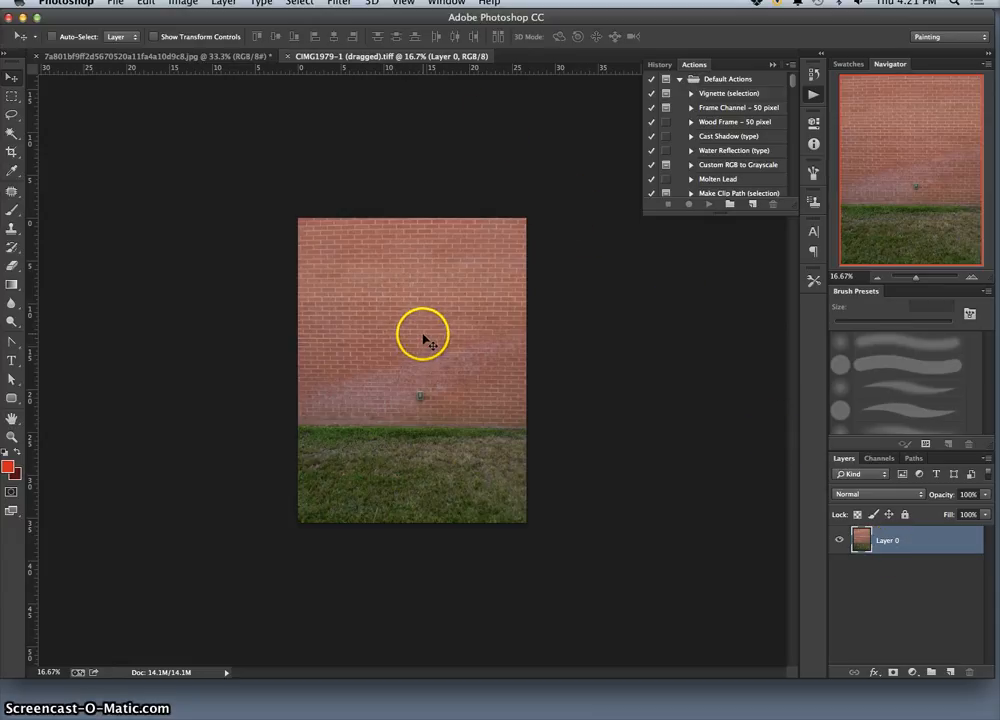
pyautogui.press('F11')
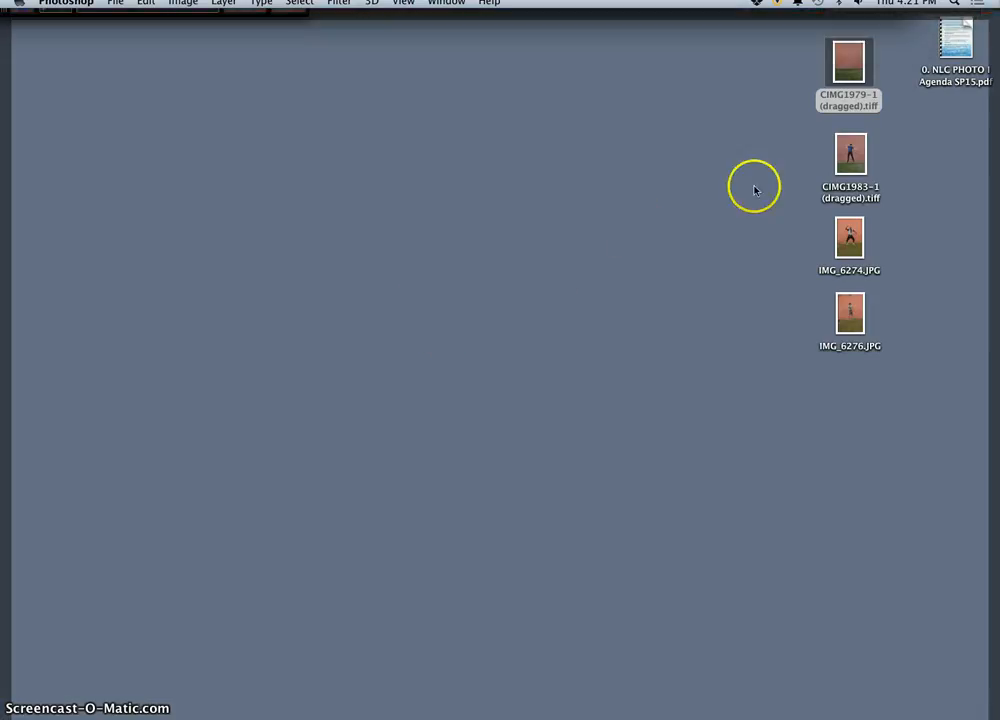
pyautogui.moveTo(848, 155); pyautogui.dragTo(452, 333)
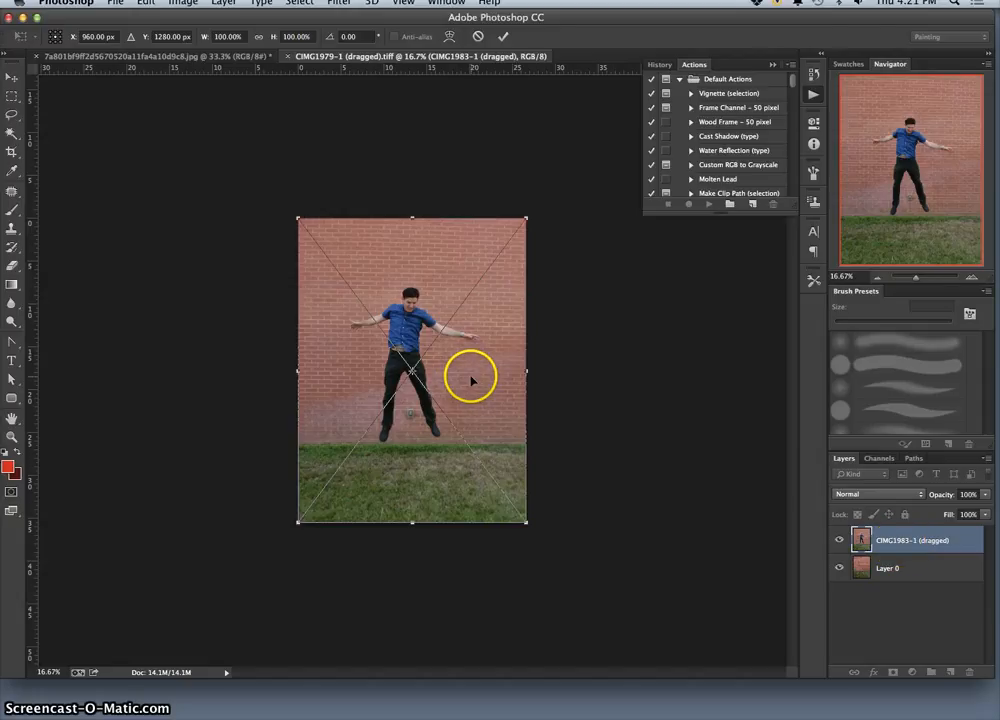
pyautogui.press('Return')
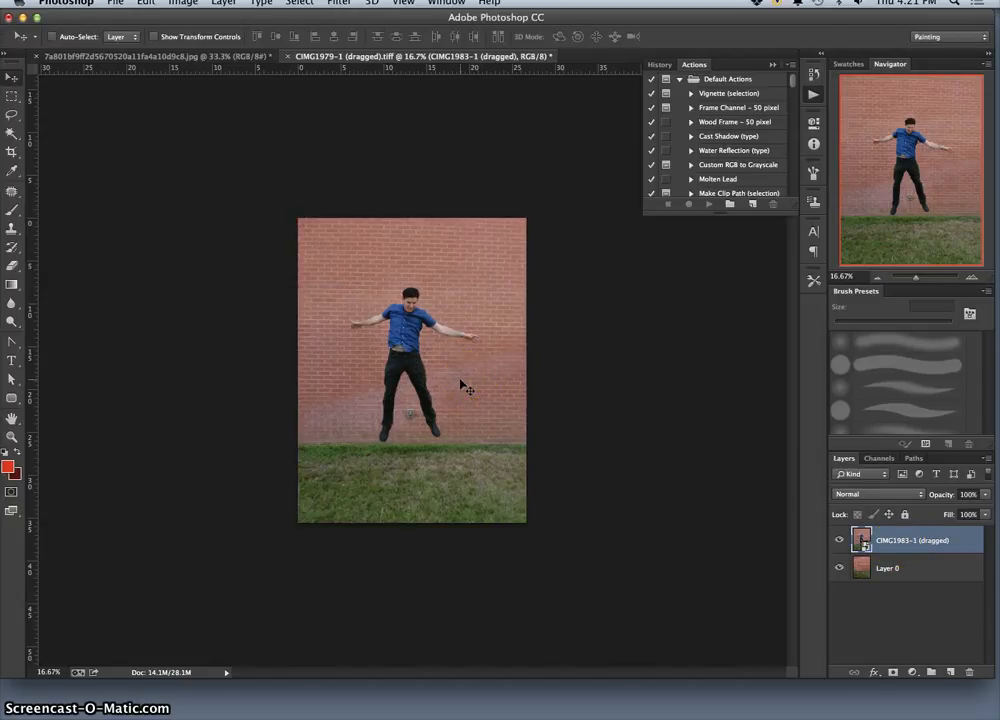
# Place IMG_6274.JPG and IMG_6276.JPG from the desktop into the document as two more layers, keeping their default size.
pyautogui.press('F11')
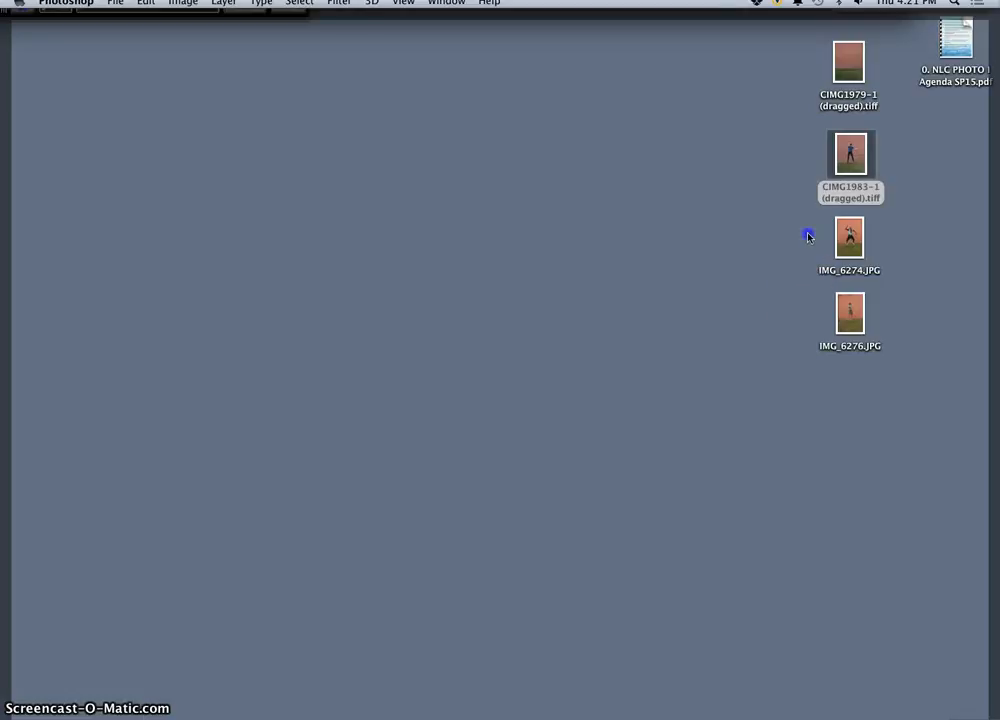
pyautogui.moveTo(809, 236); pyautogui.dragTo(896, 322)
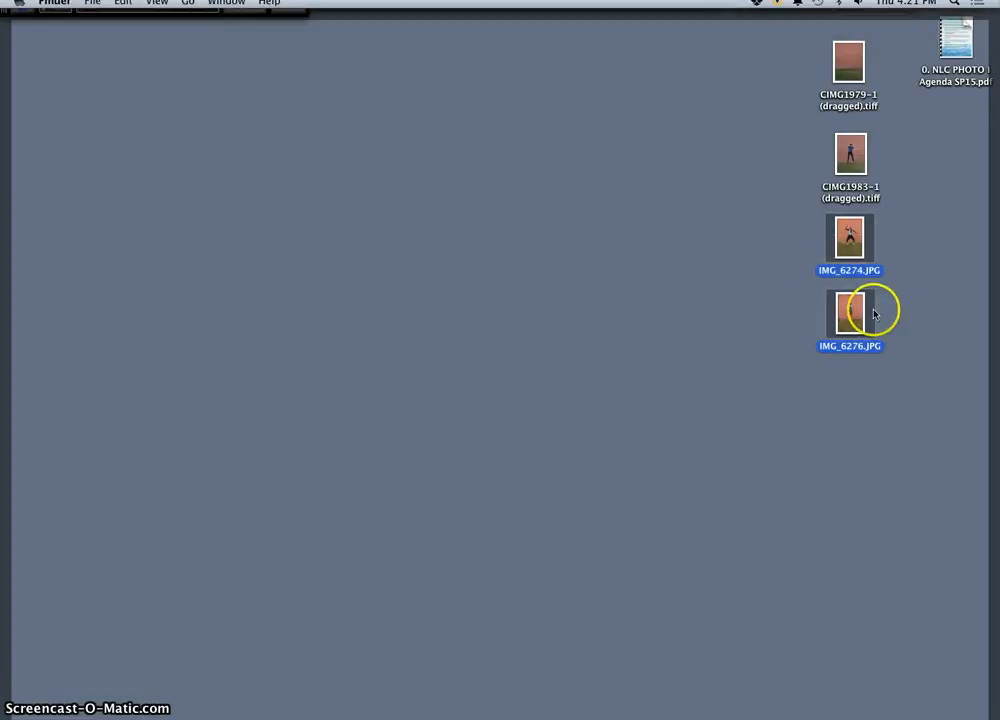
pyautogui.press('F11')
pyautogui.moveTo(849, 238); pyautogui.dragTo(446, 327)
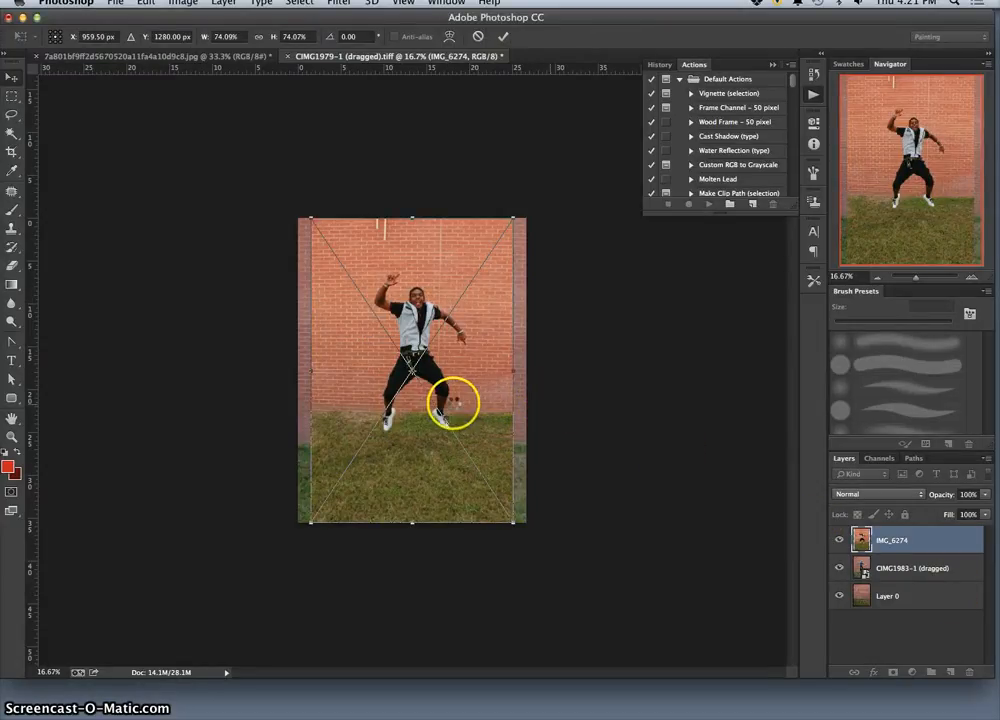
pyautogui.press('Return')
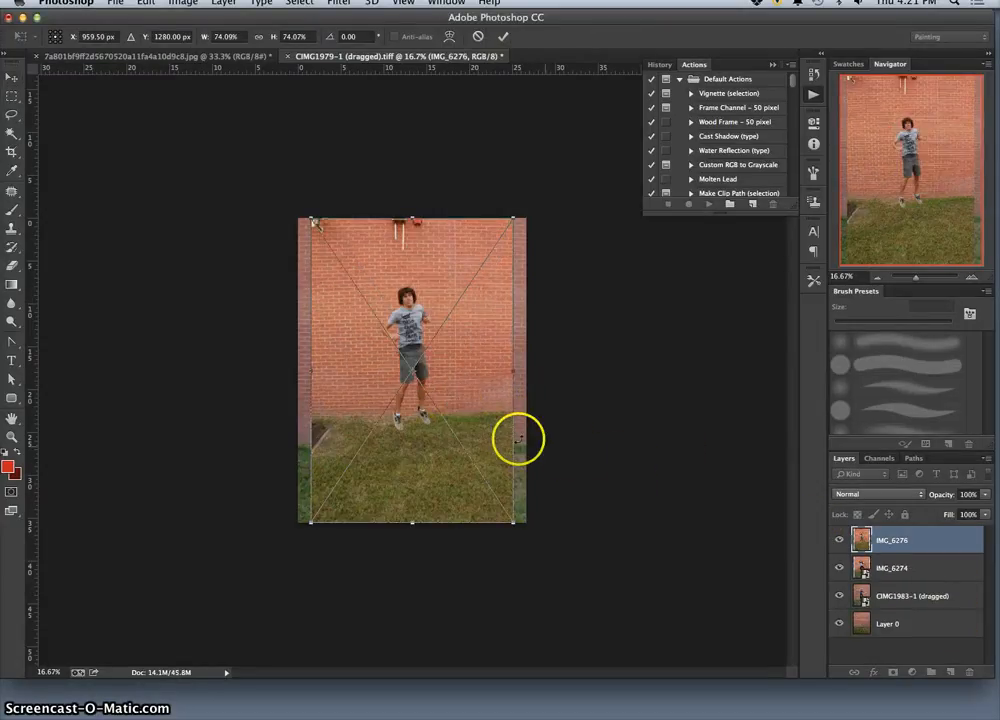
pyautogui.press('Return')
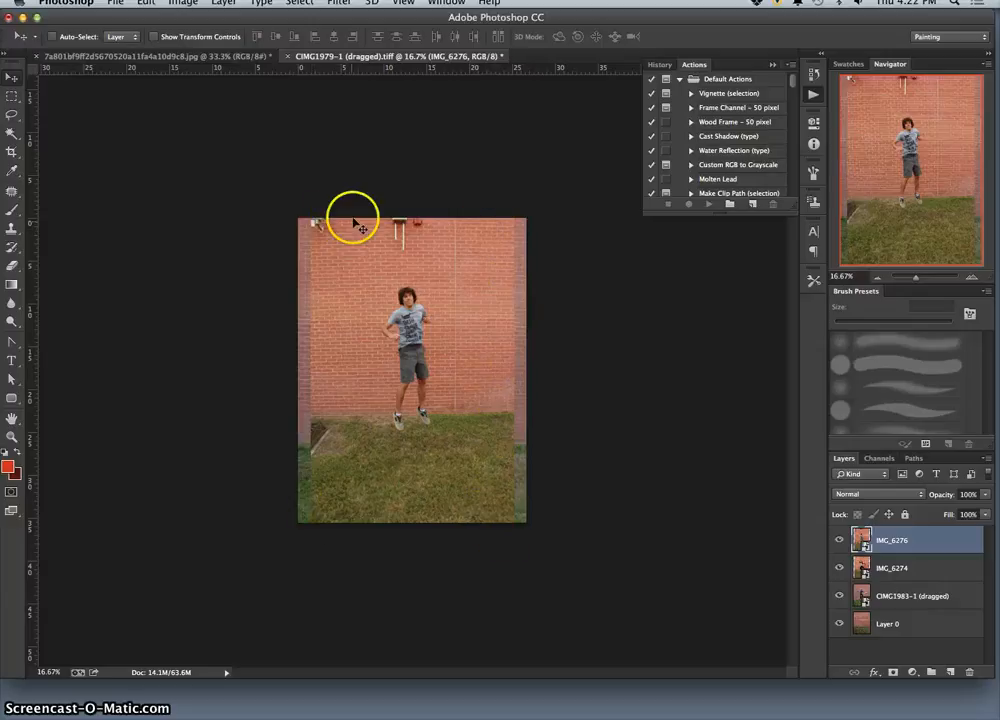
# Temporarily hide the IMG_6276 and IMG_6274 layers to view the photos stacked beneath them.
pyautogui.click(839, 541)
pyautogui.click(839, 567)
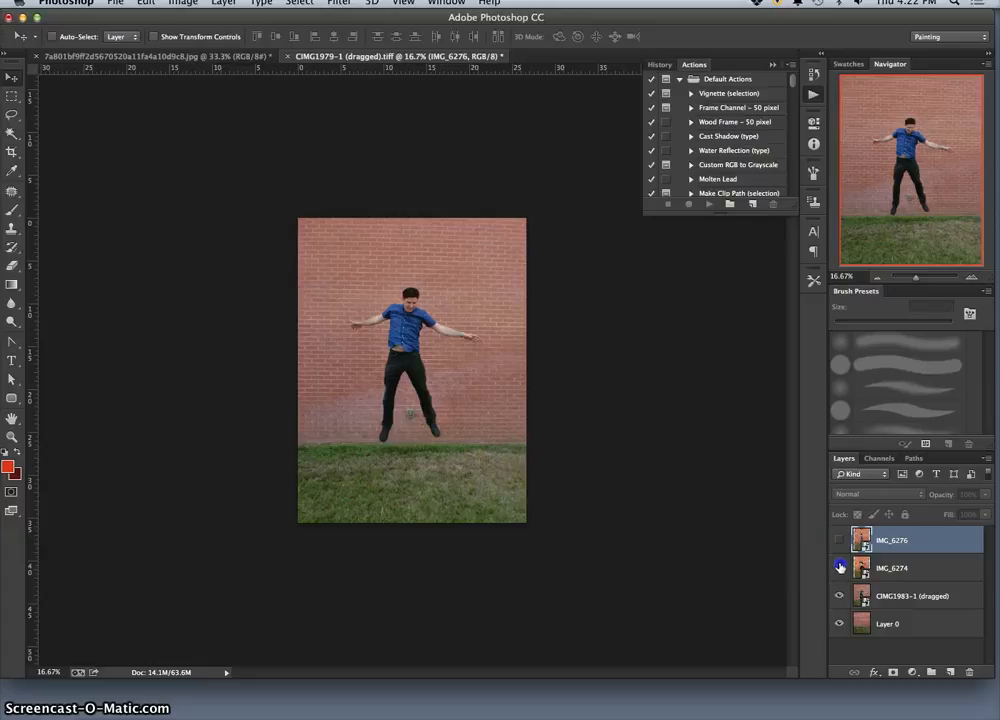
pyautogui.click(840, 567)
pyautogui.click(839, 540)
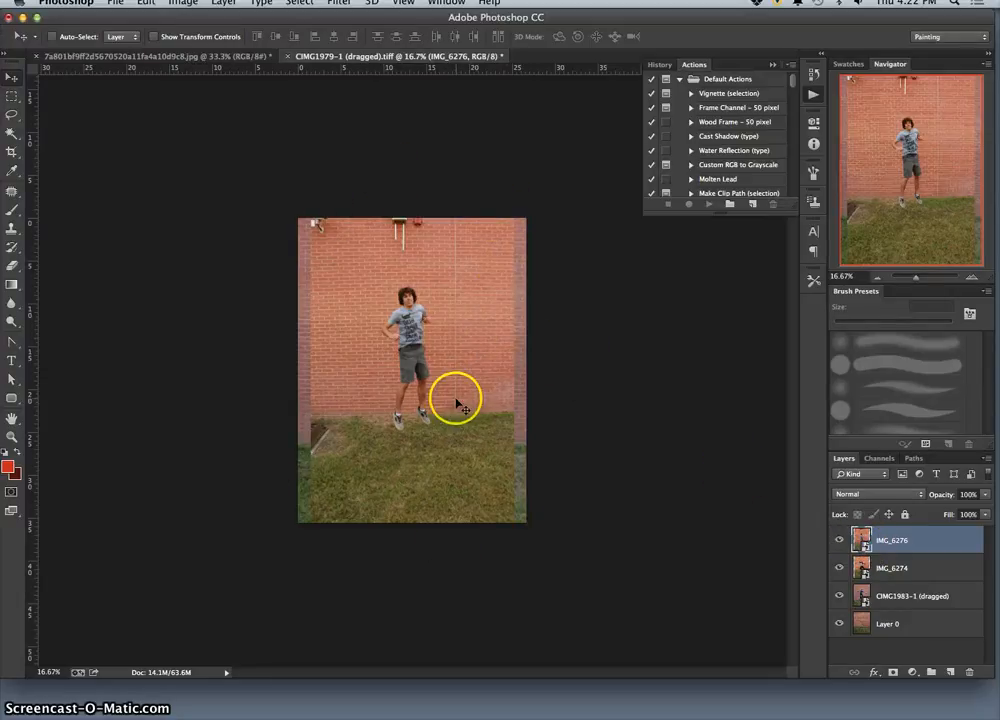
pyautogui.press('F11')
pyautogui.press('F11')
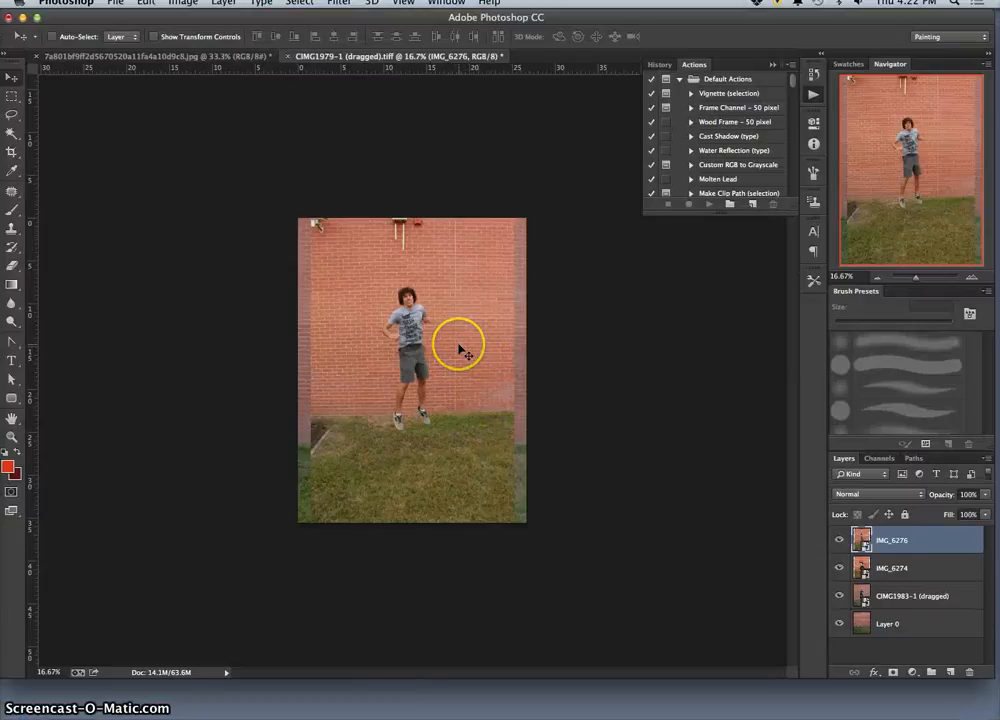
# Hide the IMG_6276 and IMG_6274 layers, keeping only CIMG1983-1 (dragged) visible above the background photo.
pyautogui.click(839, 540)
pyautogui.click(839, 568)
pyautogui.click(839, 596)
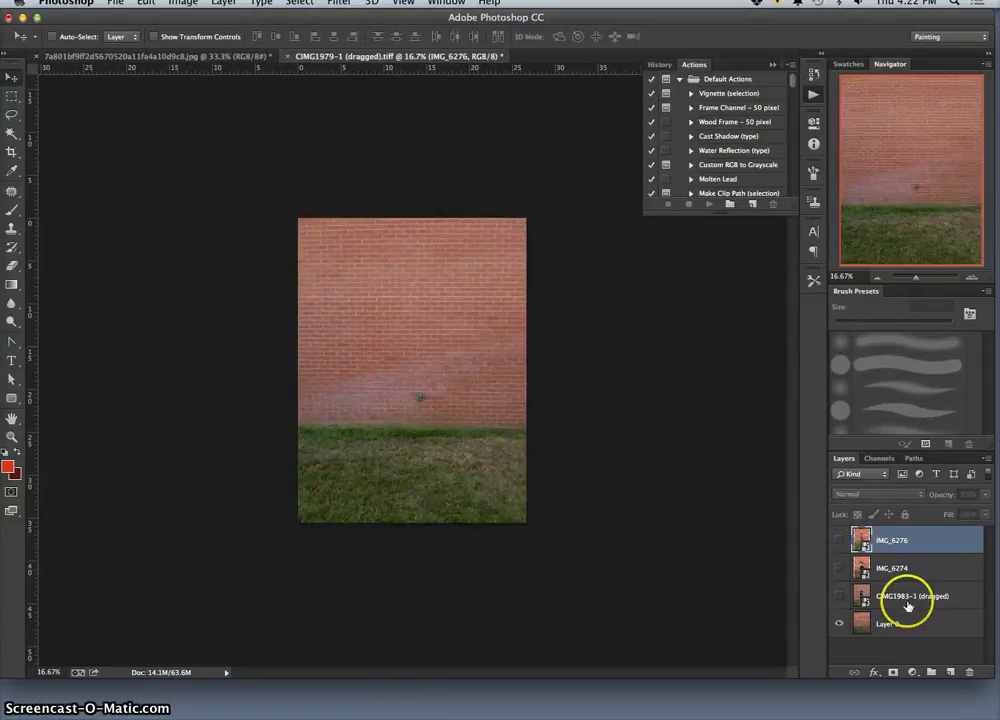
pyautogui.click(839, 597)
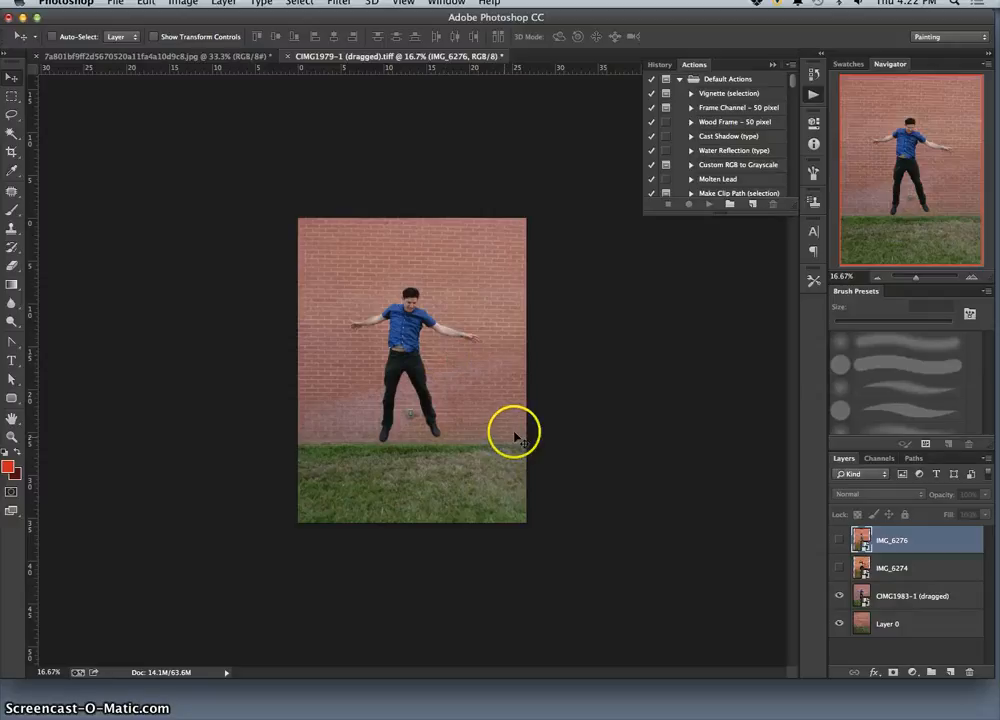
# Inspect the jumping man's legs up close, then activate the Eraser tool and open its brush settings.
pyautogui.press('super+1')
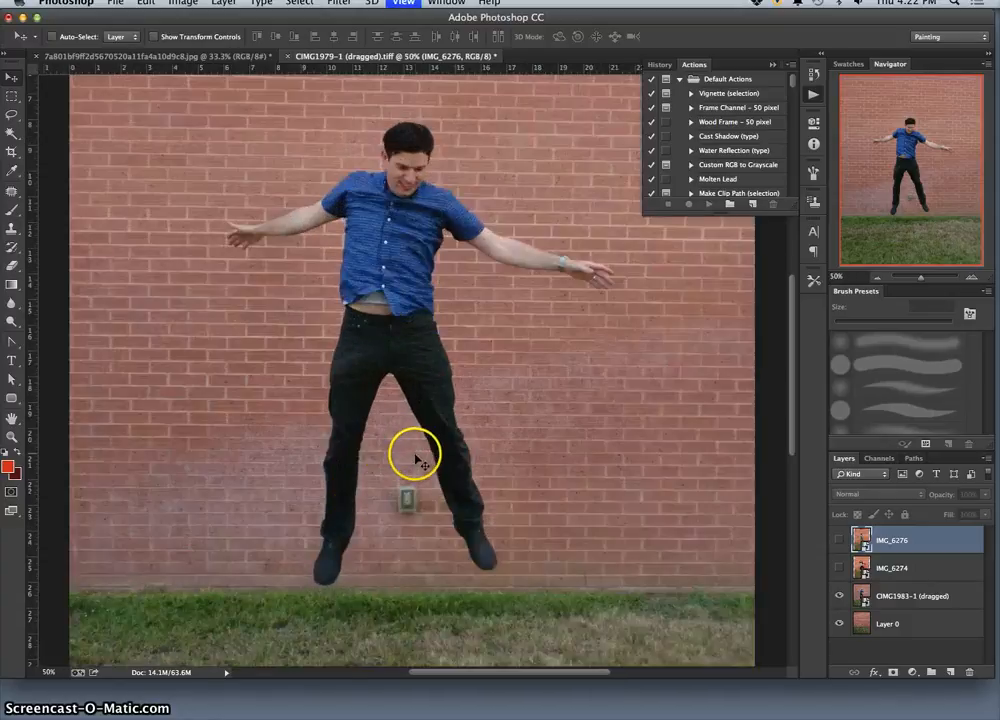
pyautogui.scroll(-10, 422, 455)
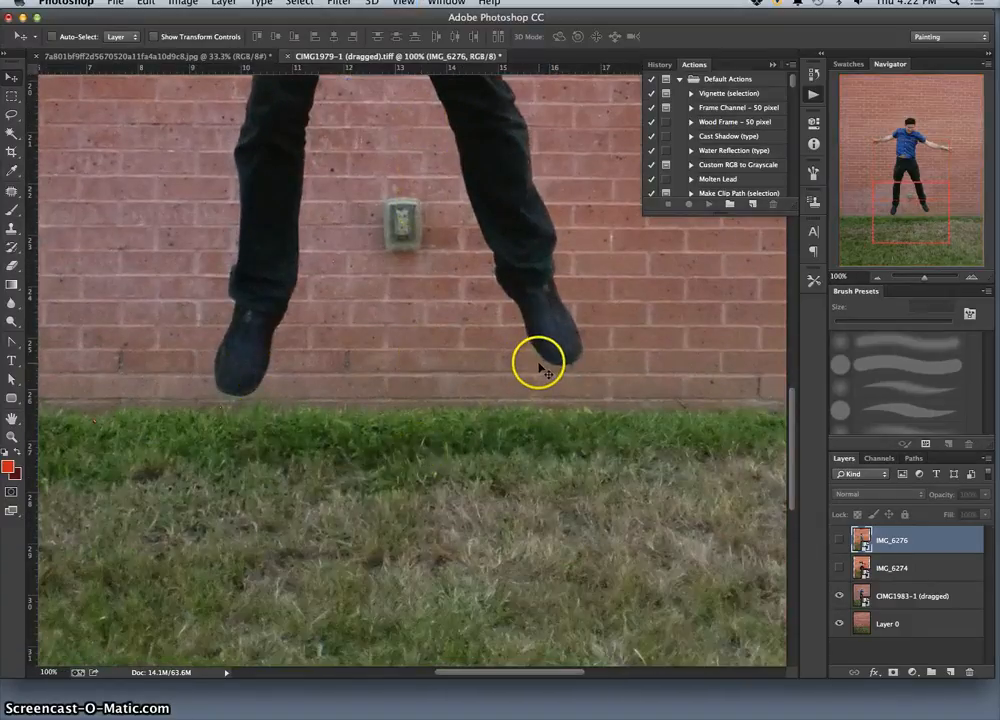
pyautogui.press('super+minus')
pyautogui.press('super+minus')
pyautogui.press('super+minus')
pyautogui.press('super+minus')
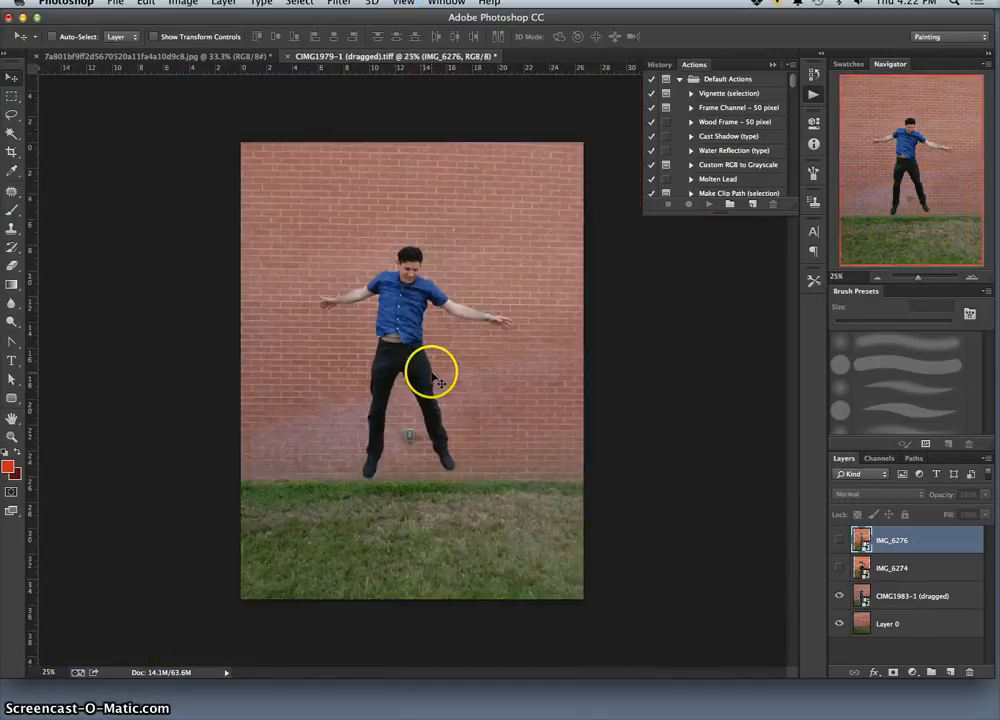
pyautogui.click(13, 115)
pyautogui.click(13, 266)
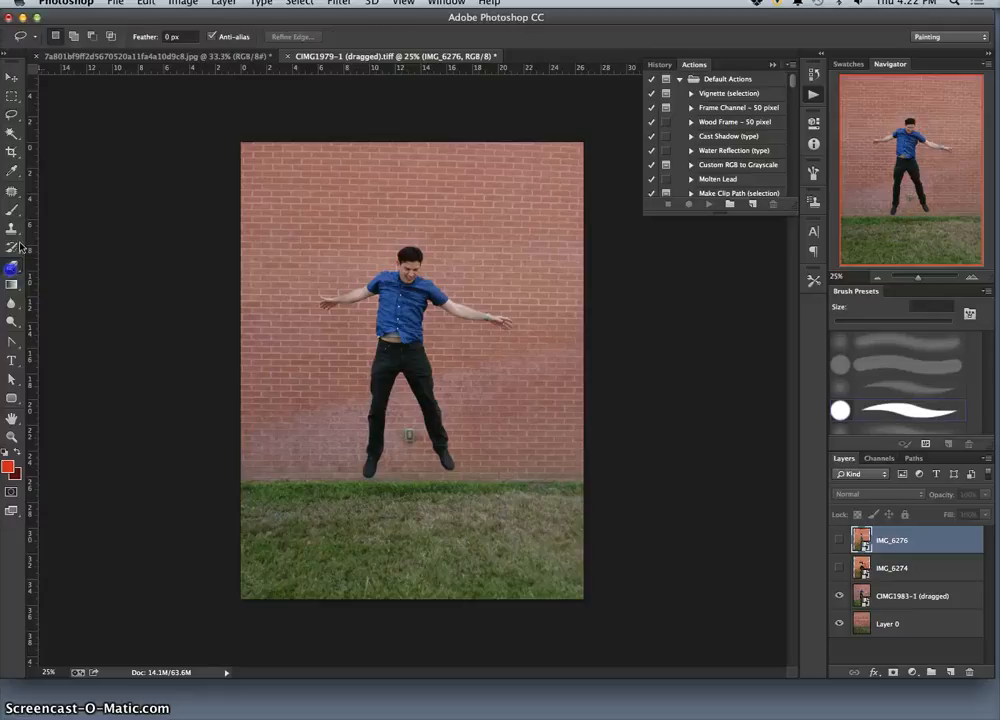
pyautogui.click(70, 37)
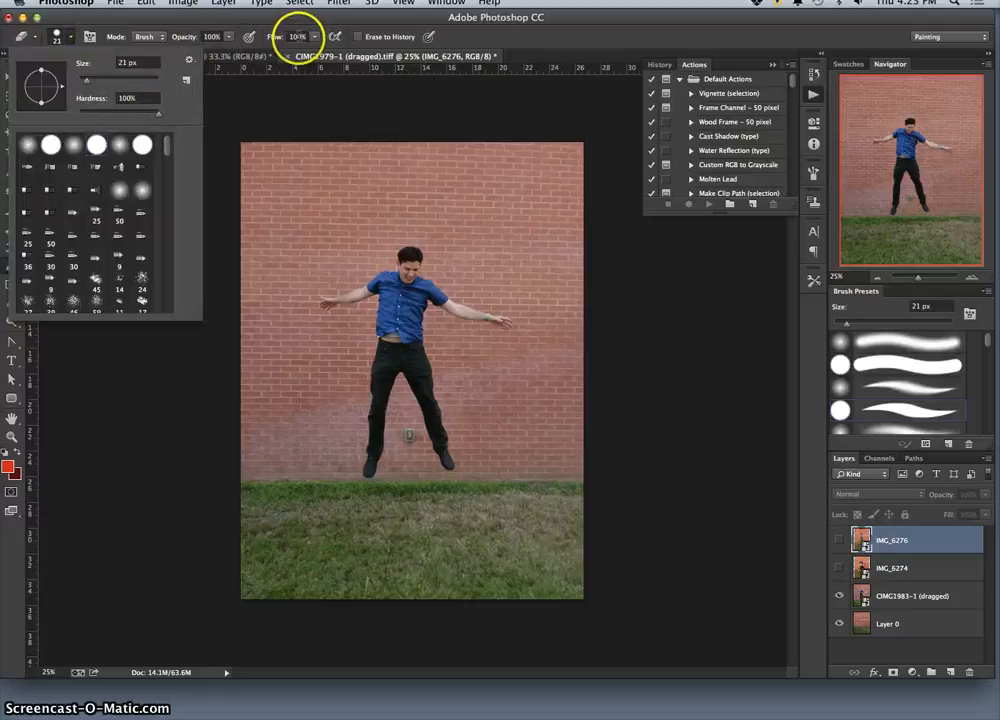
# Try to erase on the canvas with the hidden IMG_6276 layer active.
pyautogui.click(460, 352)
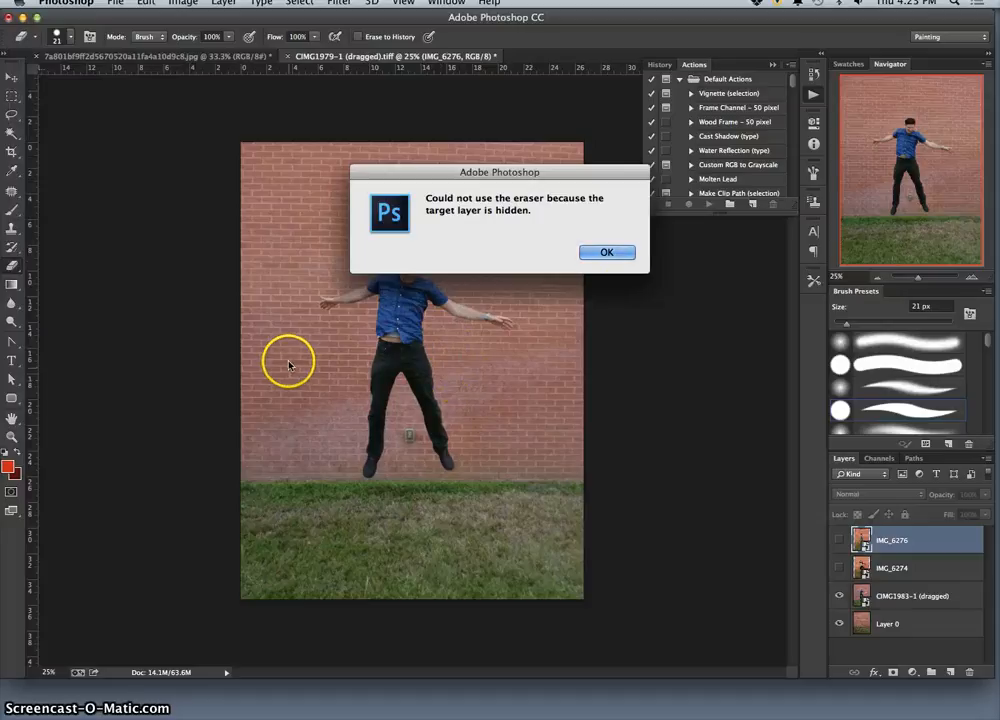
pyautogui.click(607, 252)
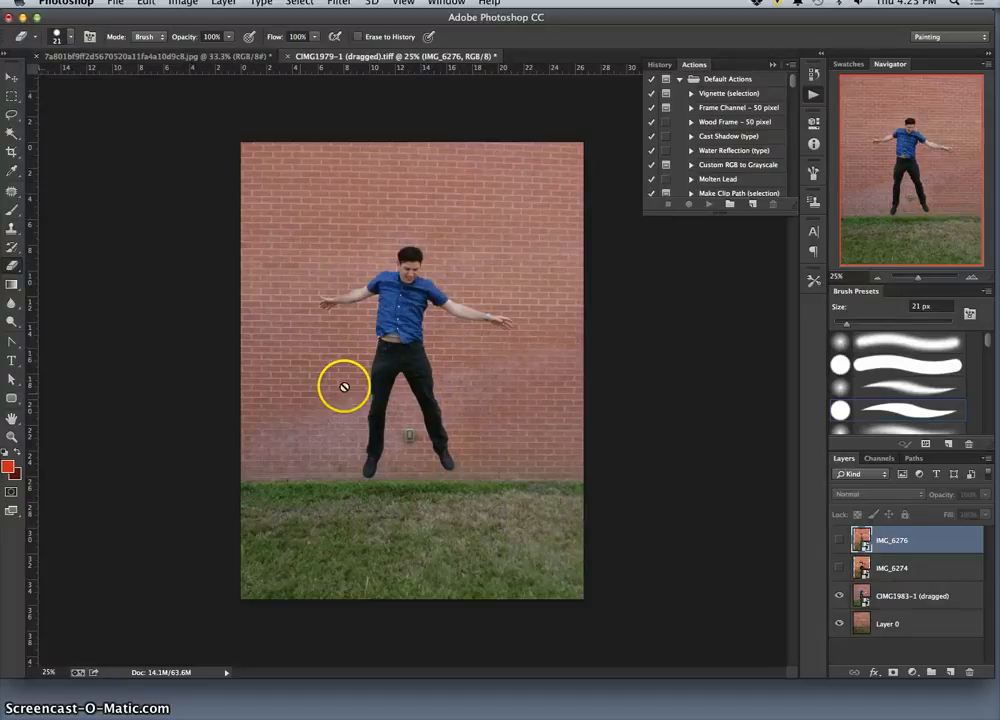
pyautogui.click(446, 219)
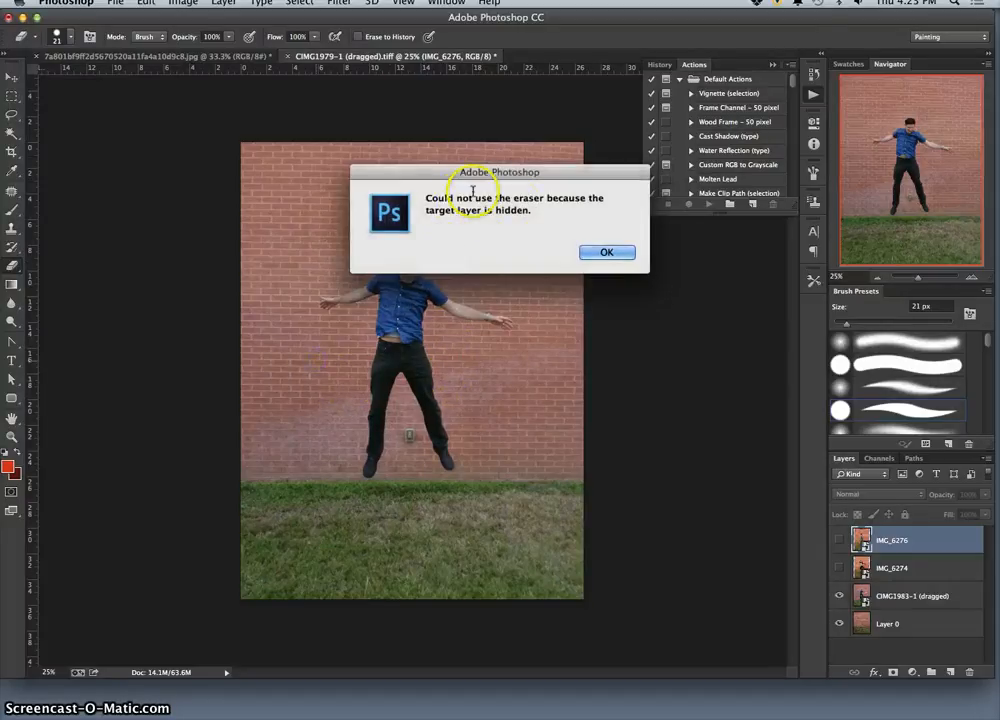
pyautogui.click(607, 253)
# Try to erase the brick wall around the man on the CIMG1983-1 (dragged) smart object layer.
pyautogui.click(889, 594)
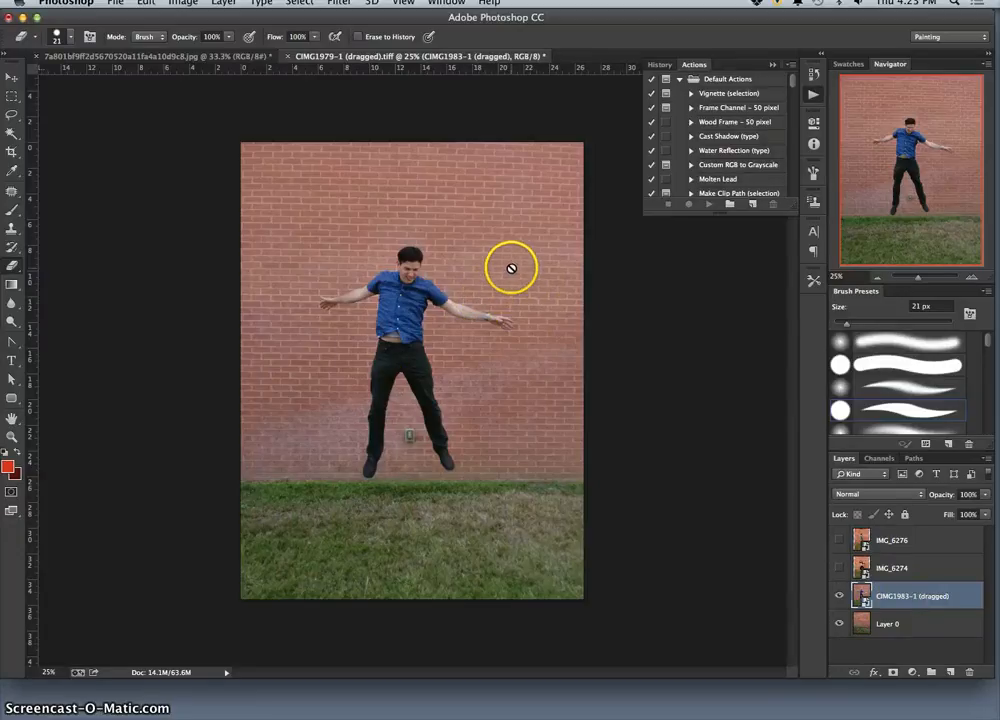
pyautogui.click(446, 331)
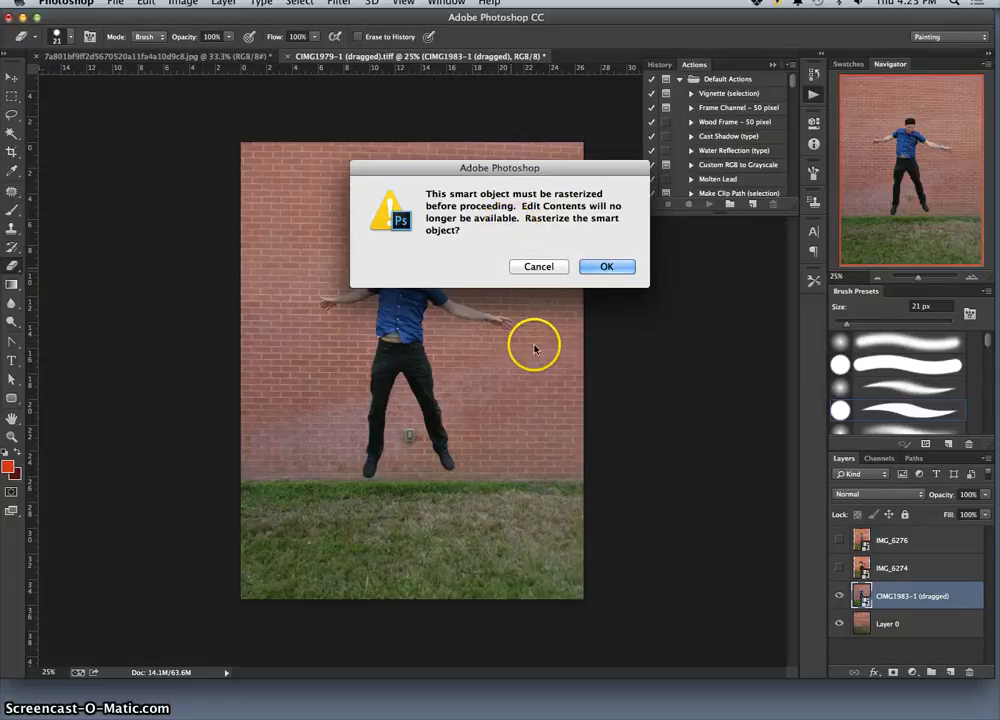
pyautogui.click(607, 267)
pyautogui.click(551, 268)
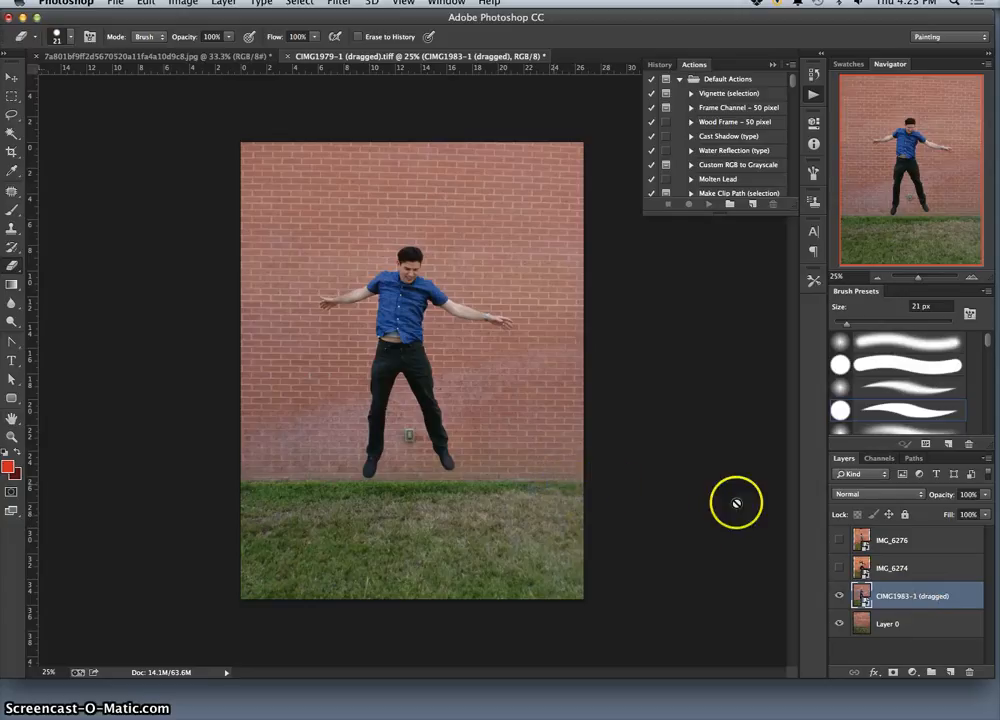
# Rasterize the CIMG1983-1 (dragged) layer.
pyautogui.click(918, 600)
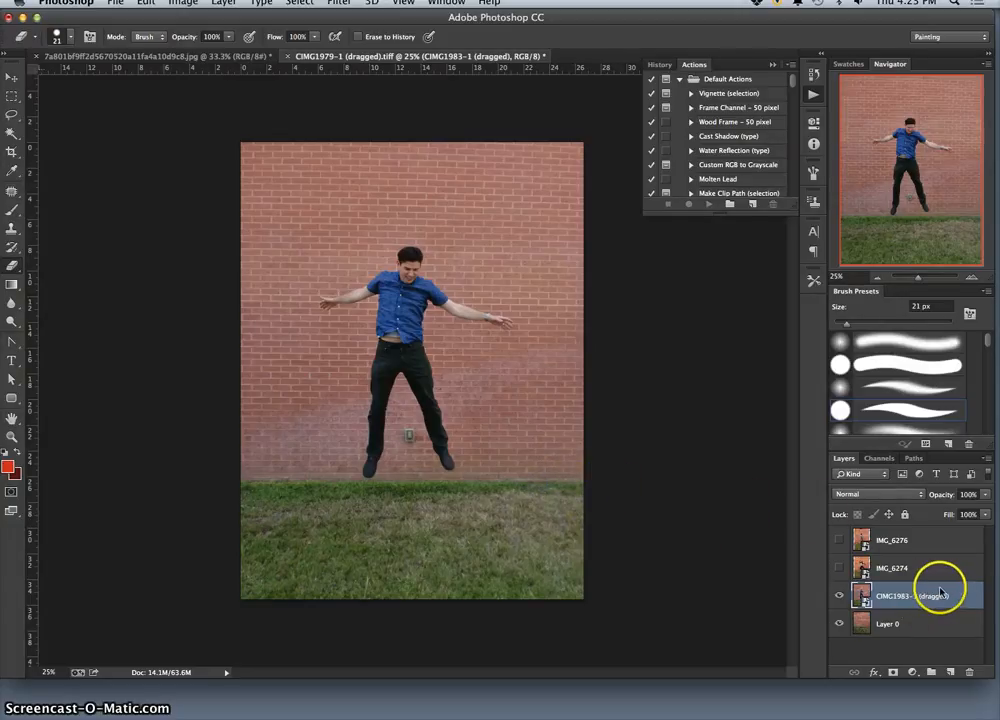
pyautogui.rightClick(933, 594)
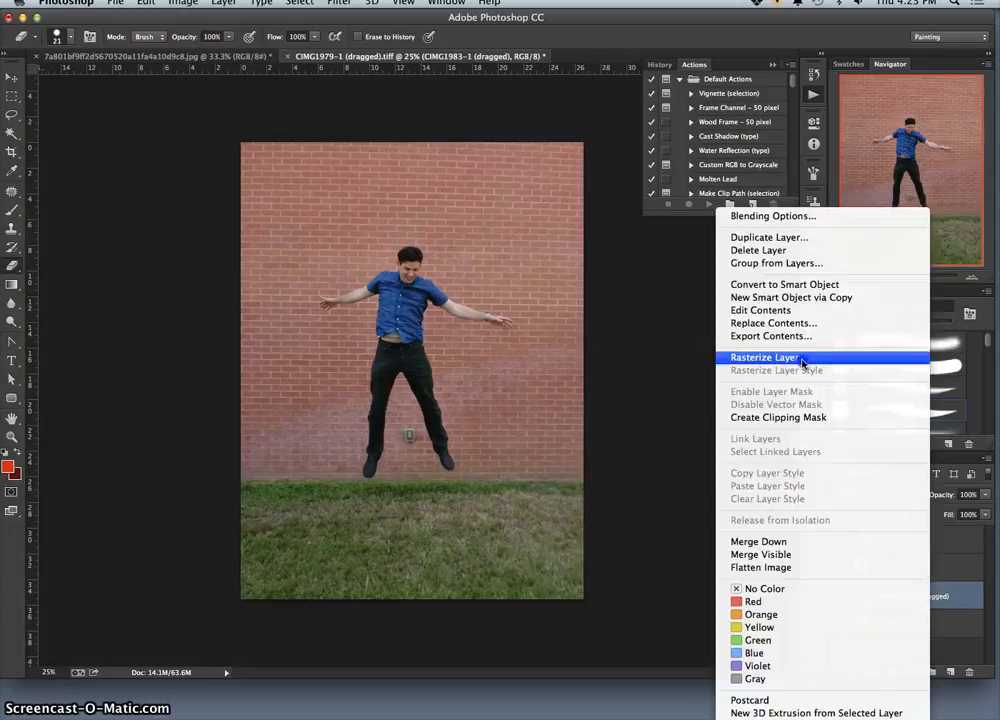
pyautogui.click(845, 357)
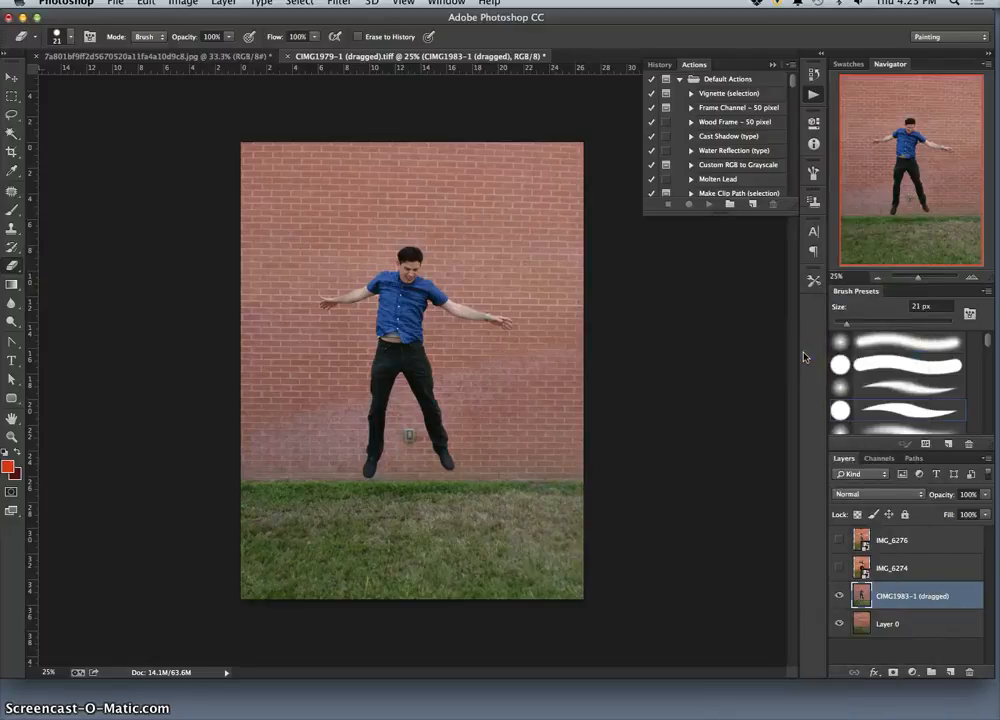
# Show the IMG_6274 layer and rasterize it by using the Eraser on it and accepting the conversion.
pyautogui.click(839, 567)
pyautogui.click(862, 567)
pyautogui.click(428, 252)
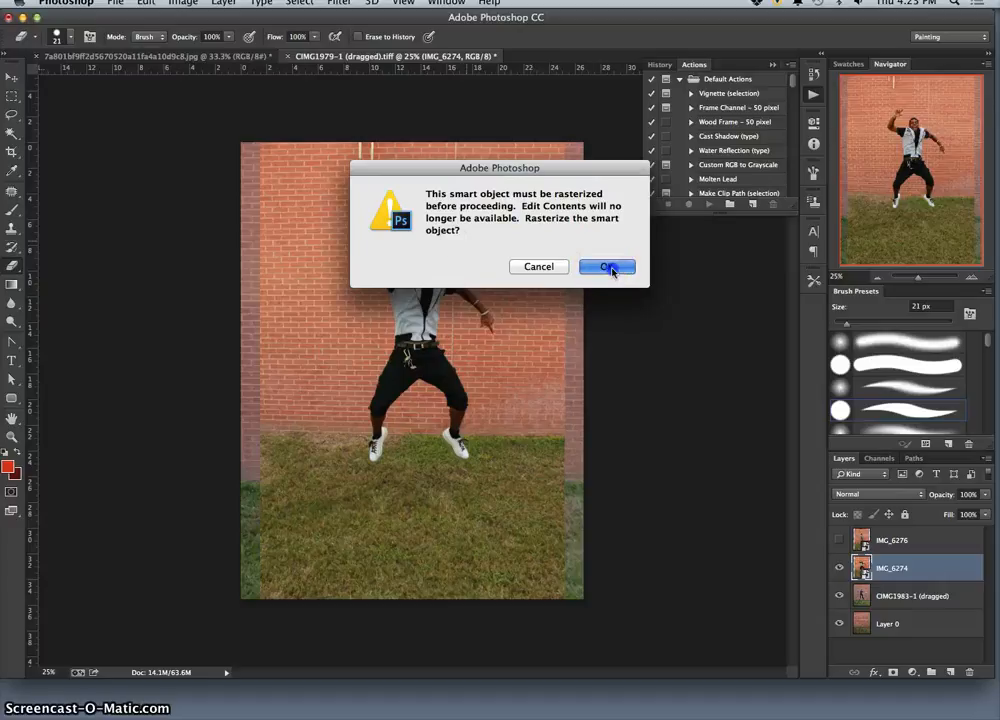
pyautogui.click(607, 265)
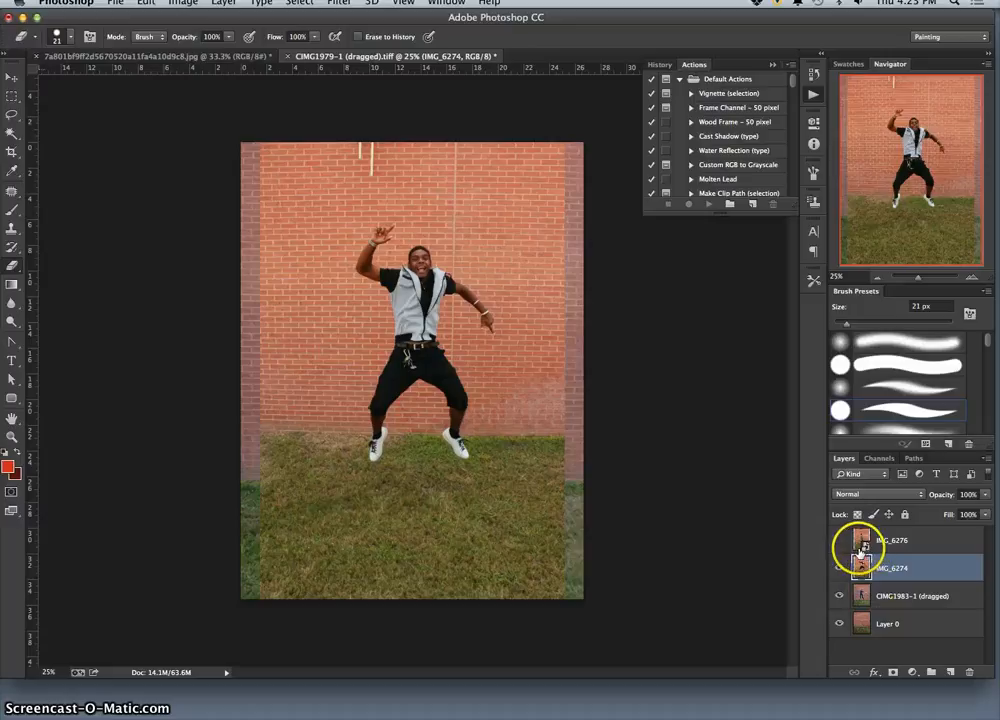
# Show the IMG_6276 layer and rasterize it.
pyautogui.moveTo(865, 547); pyautogui.dragTo(857, 539)
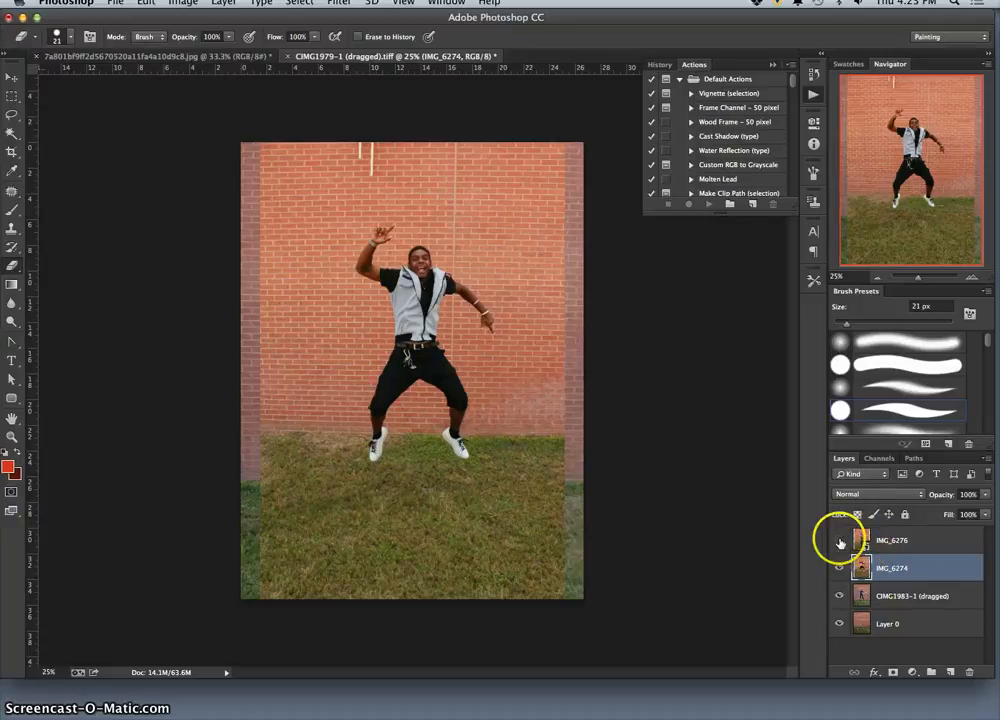
pyautogui.click(839, 540)
pyautogui.rightClick(910, 541)
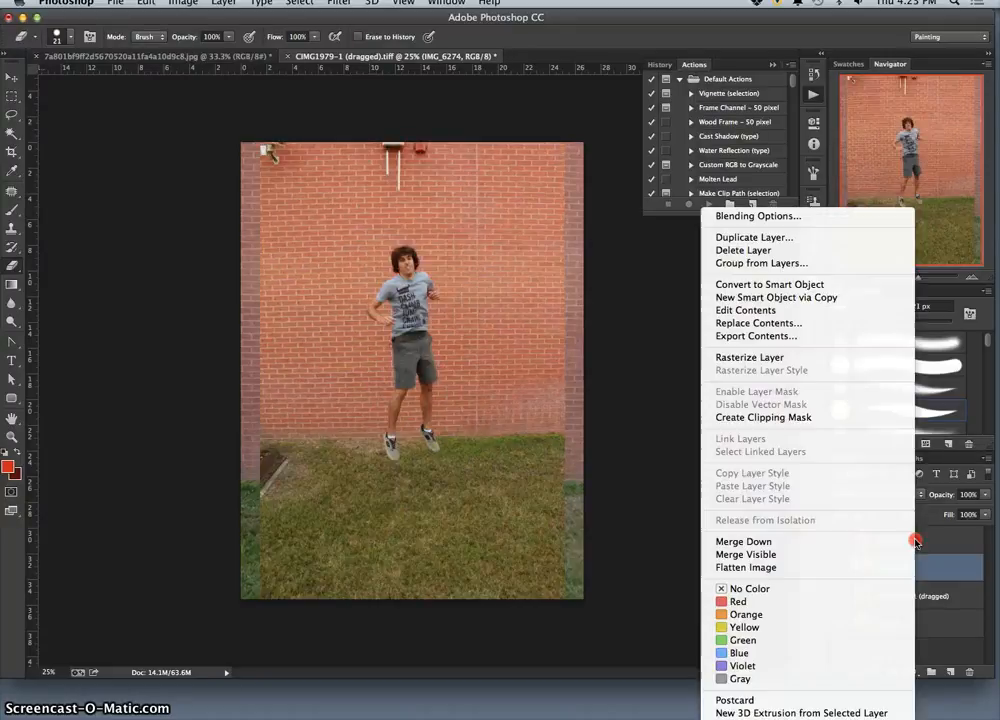
pyautogui.click(757, 358)
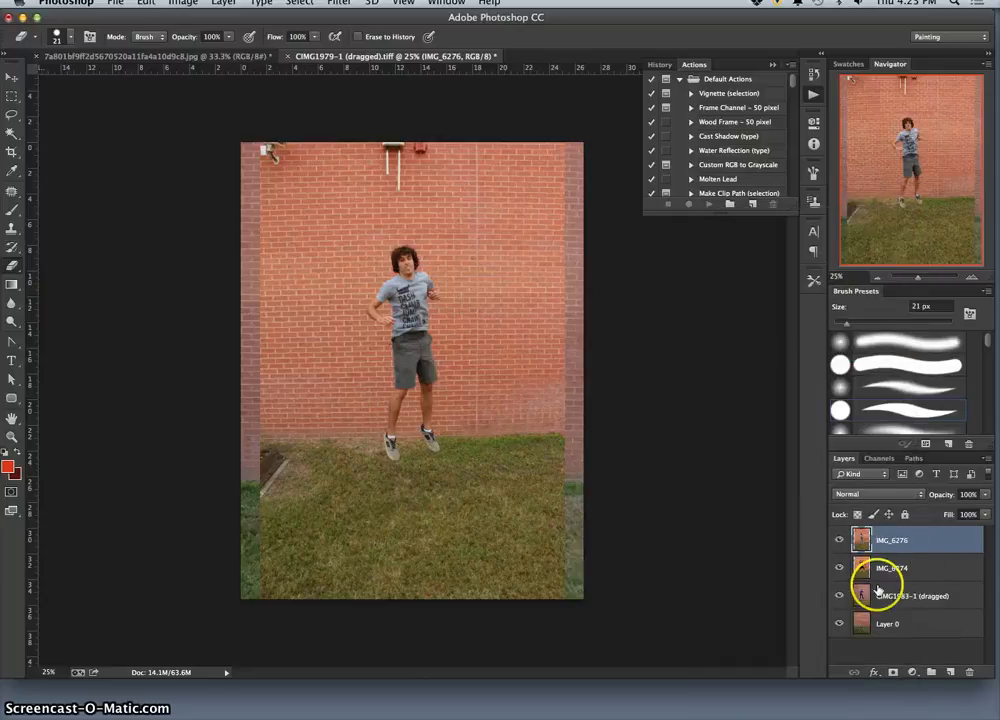
# Hide the IMG_6276 and IMG_6274 layers again and make CIMG1983-1 (dragged) the active layer.
pyautogui.click(839, 540)
pyautogui.click(839, 568)
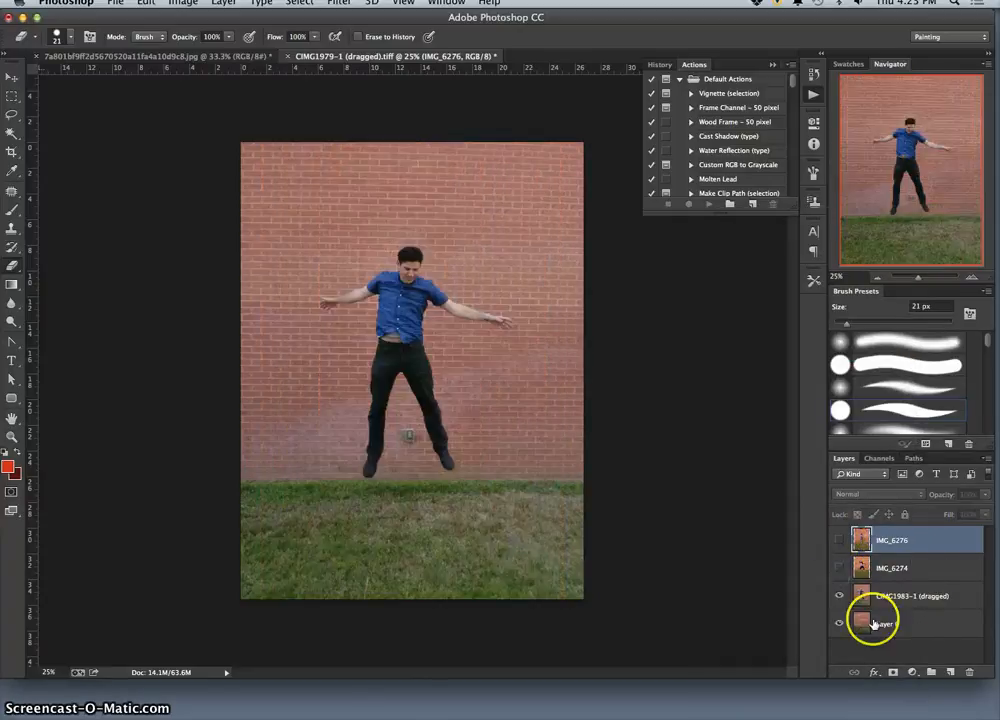
pyautogui.click(890, 601)
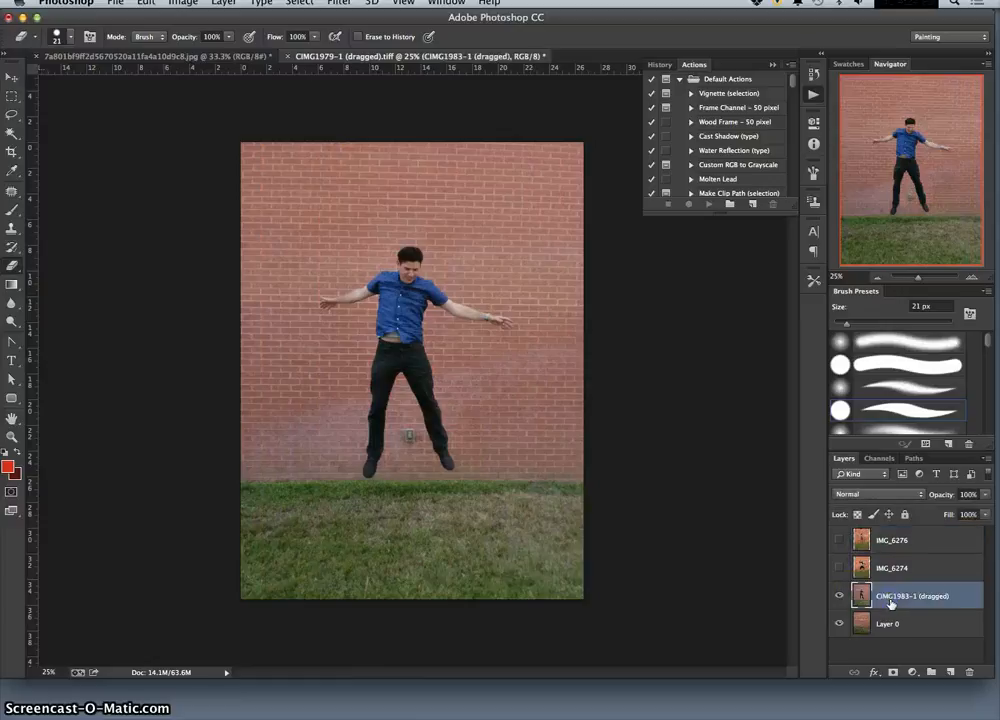
# Lower the opacity of the CIMG1983-1 (dragged) layer to 46% so the background shows through.
pyautogui.click(839, 596)
pyautogui.click(839, 596)
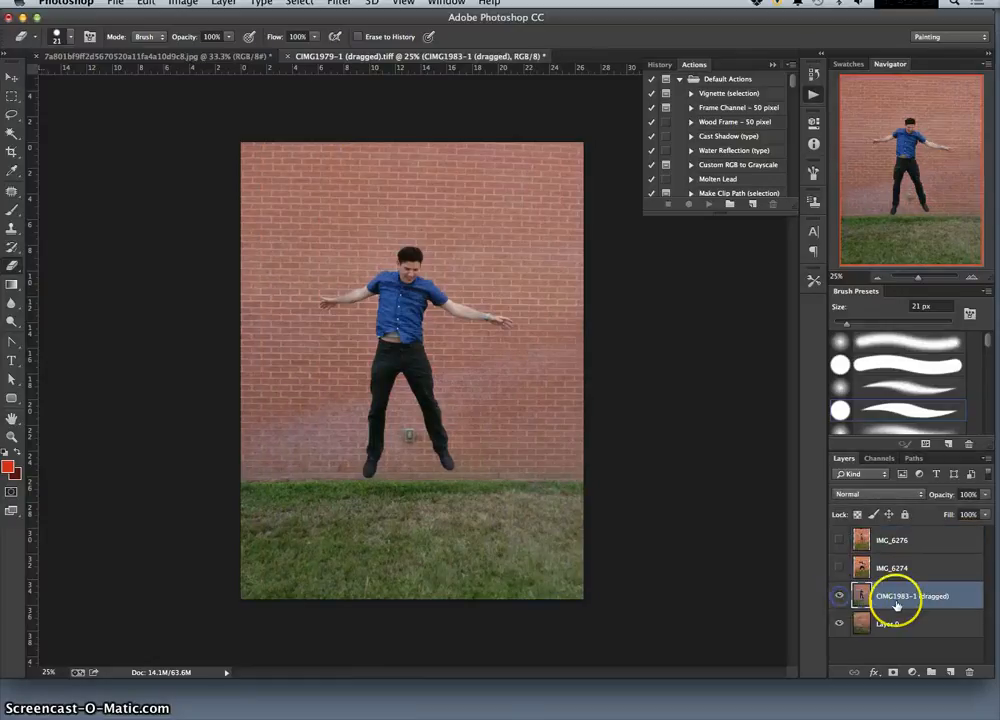
pyautogui.click(986, 495)
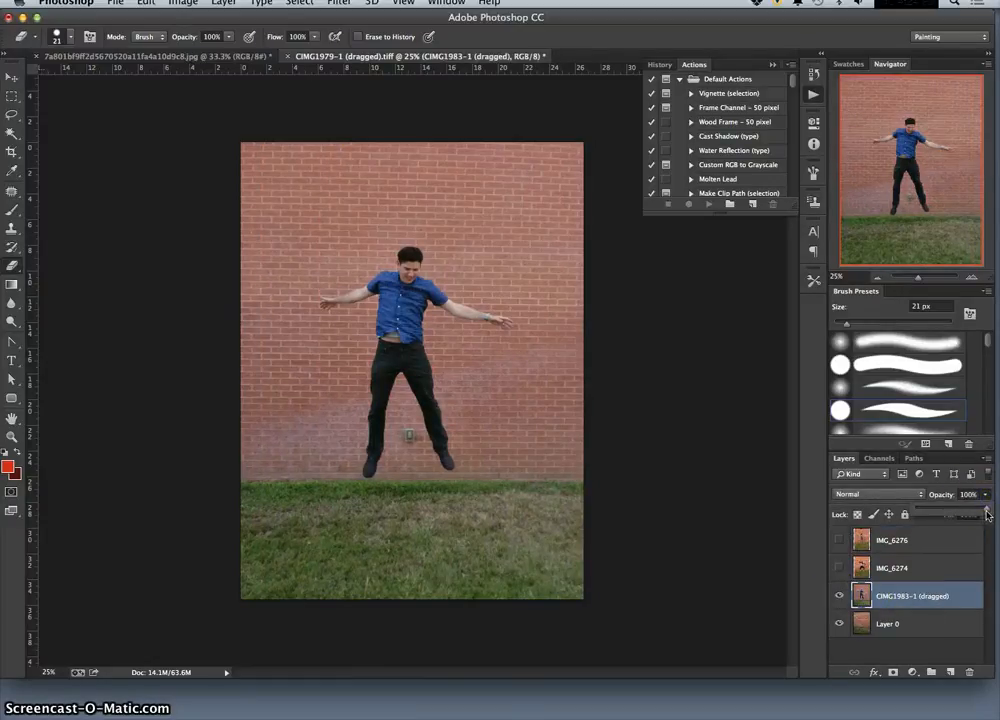
pyautogui.moveTo(961, 511); pyautogui.dragTo(940, 511)
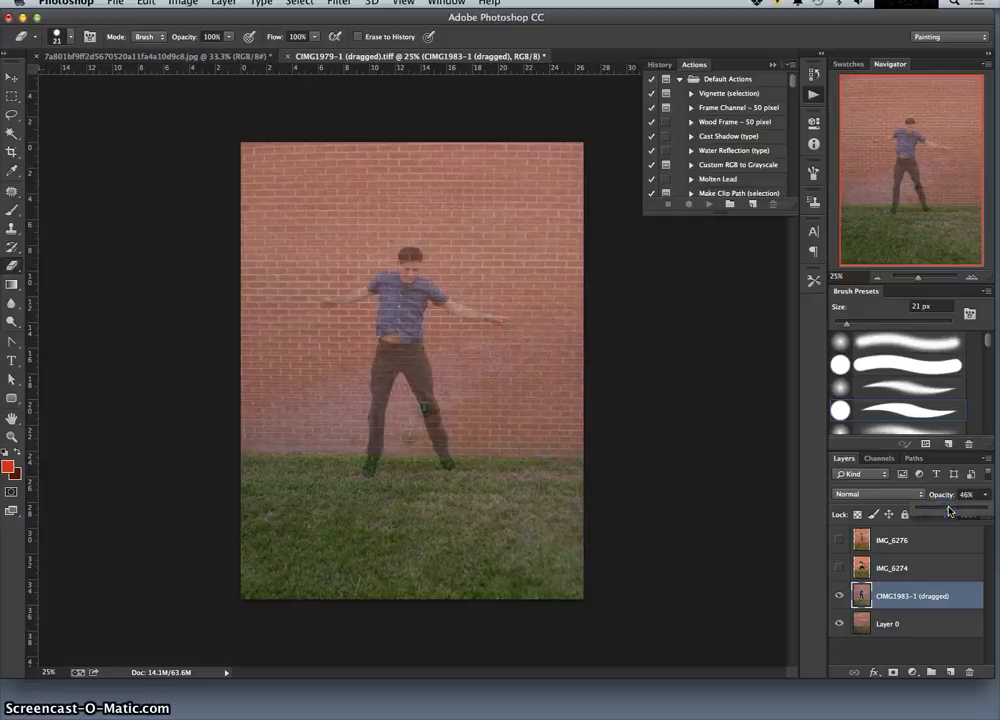
# Move the CIMG1983-1 (dragged) layer up and right so its wall outlet and grass line overlap those in Layer 0.
pyautogui.click(12, 77)
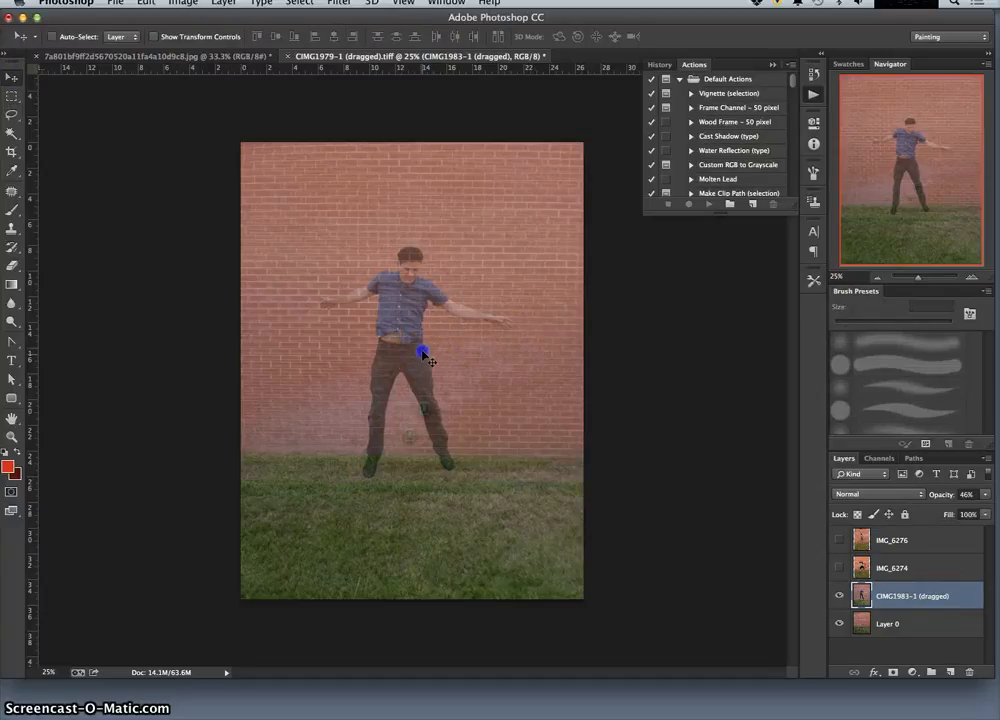
pyautogui.moveTo(424, 354)
pyautogui.mouseDown()
pyautogui.moveTo(420, 328)
pyautogui.moveTo(420, 341)
pyautogui.mouseUp()
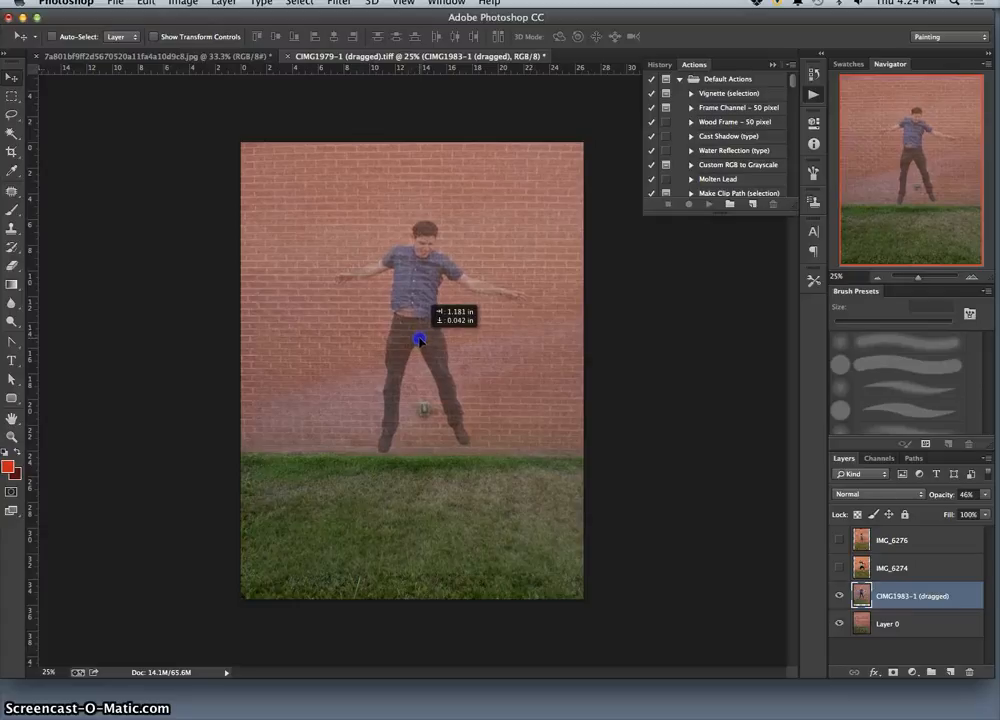
pyautogui.click(424, 356)
# Nudge the CIMG1983-1 (dragged) layer in small increments until its outlet and brick joints line up with Layer 0.
pyautogui.press('super+equal')
pyautogui.press('super+equal')
pyautogui.press('super+equal')
pyautogui.press('super+equal')
pyautogui.press('super+equal')
pyautogui.press('super+equal')
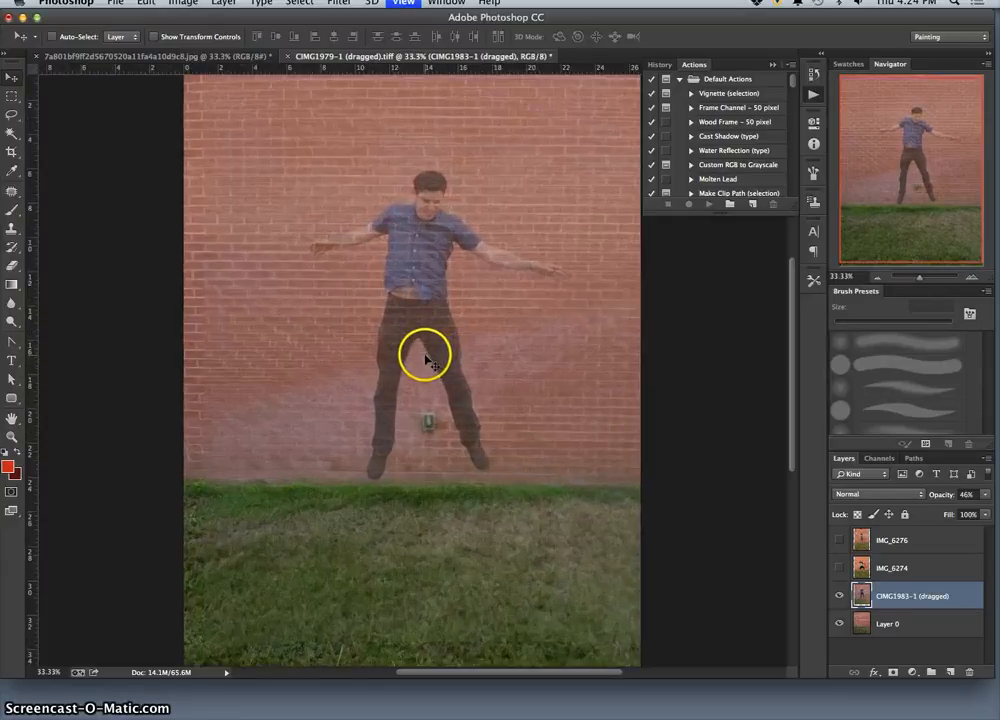
pyautogui.scroll(-5, 462, 395)
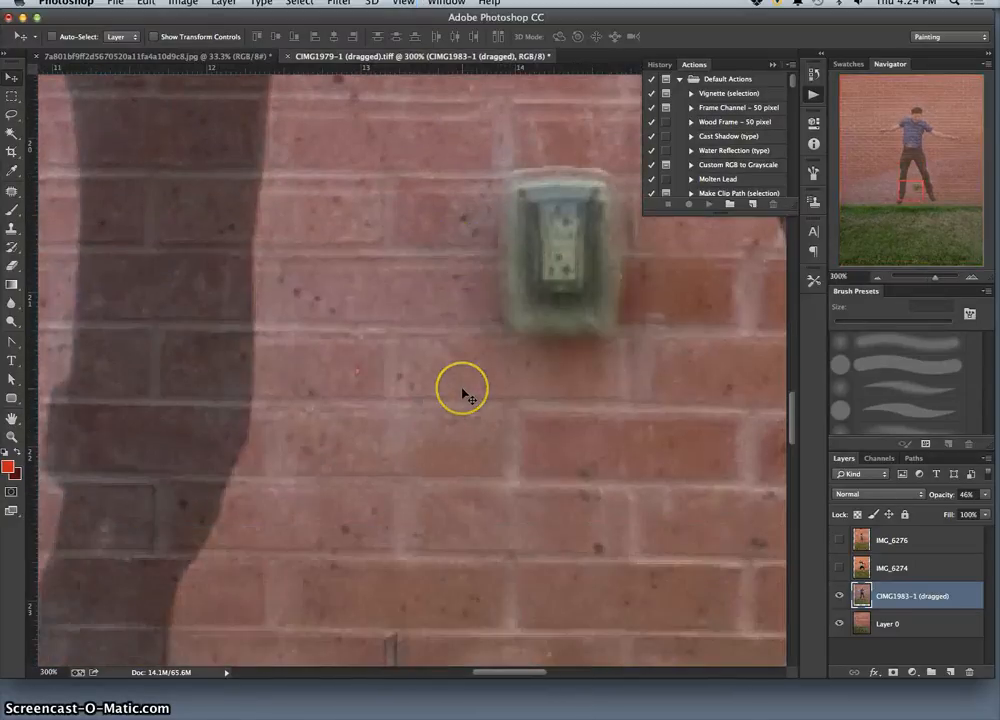
pyautogui.scroll(1, 455, 392)
pyautogui.press('Right')
pyautogui.press('Right')
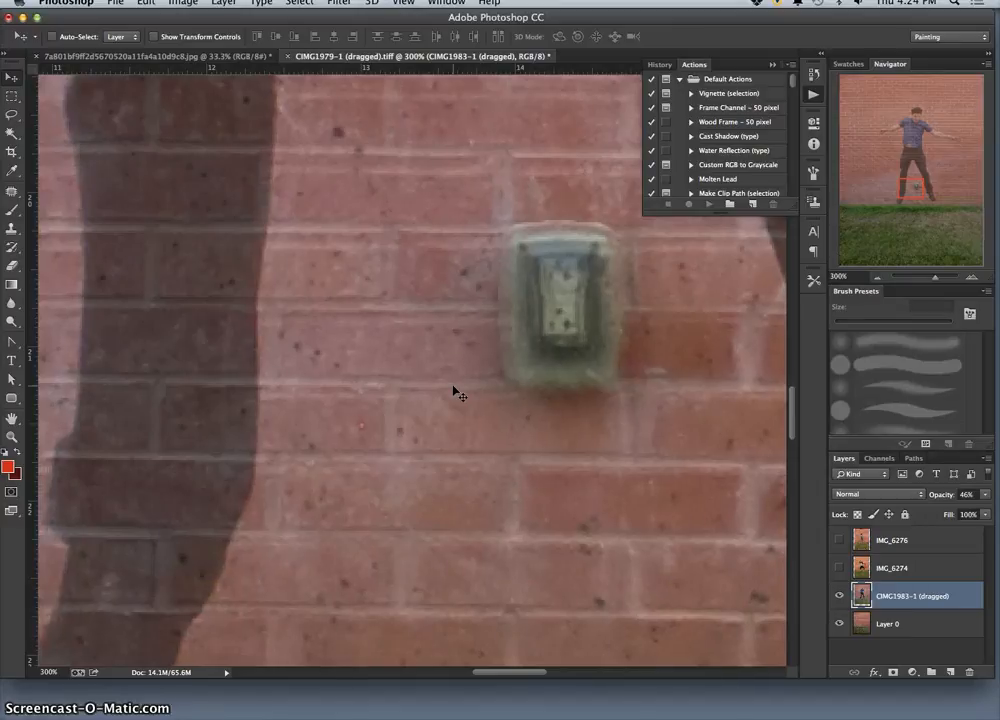
pyautogui.press('Left')
pyautogui.press('Left')
pyautogui.press('Left')
pyautogui.press('Left')
pyautogui.press('Left')
pyautogui.press('Left')
pyautogui.press('Up')
pyautogui.press('Up')
pyautogui.press('Up')
pyautogui.press('Up')
pyautogui.press('Up')
pyautogui.press('Up')
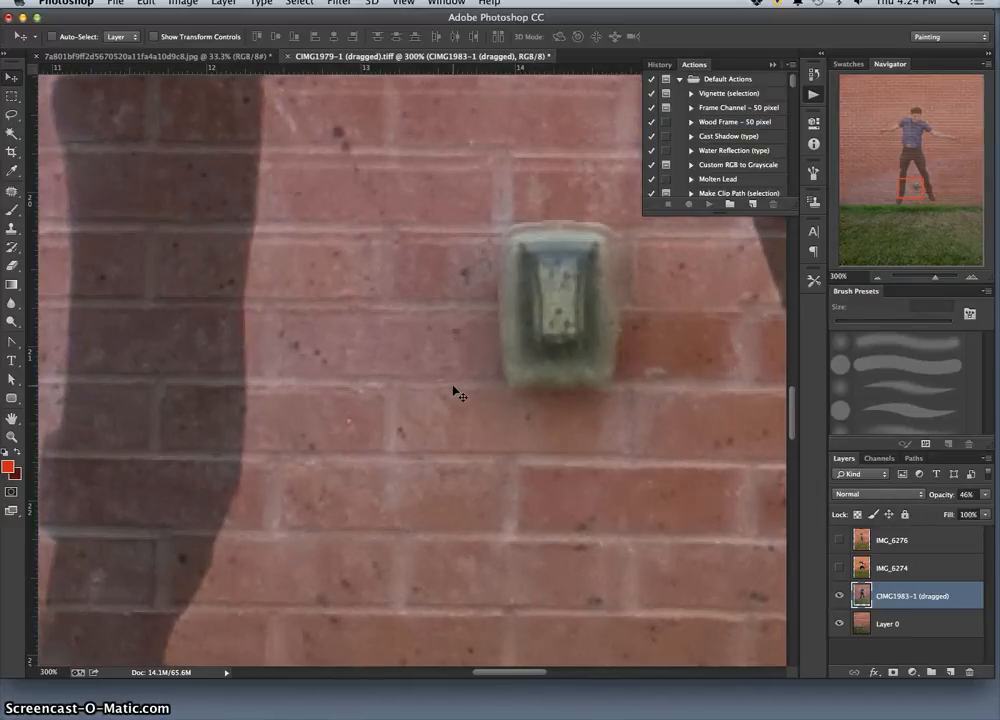
pyautogui.press('Right')
pyautogui.press('Right')
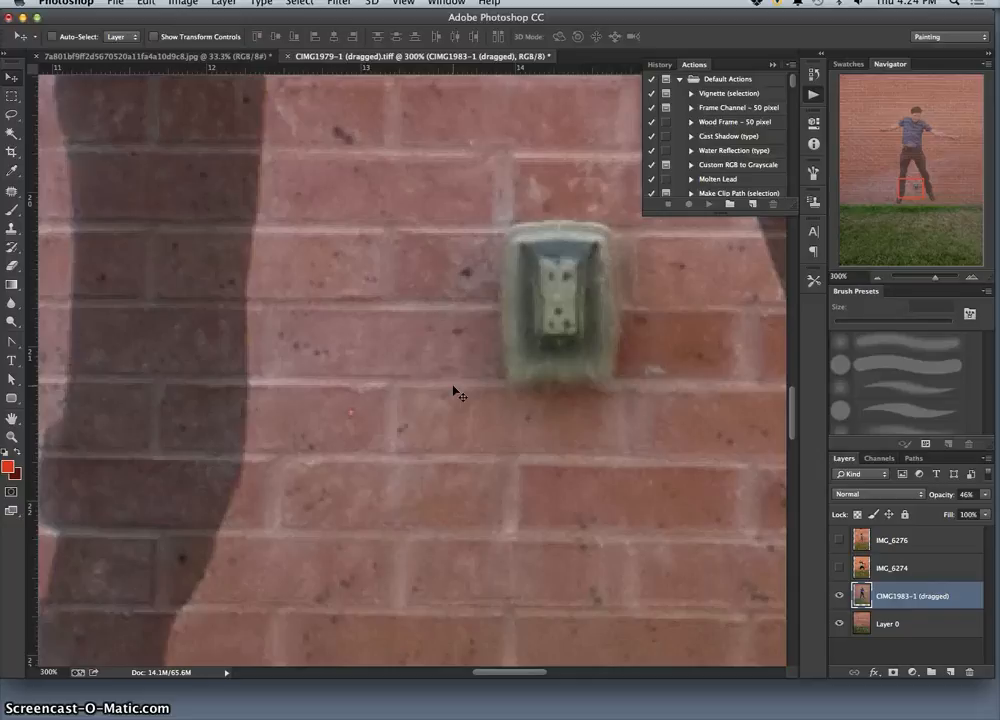
pyautogui.press('super+minus')
pyautogui.press('super+minus')
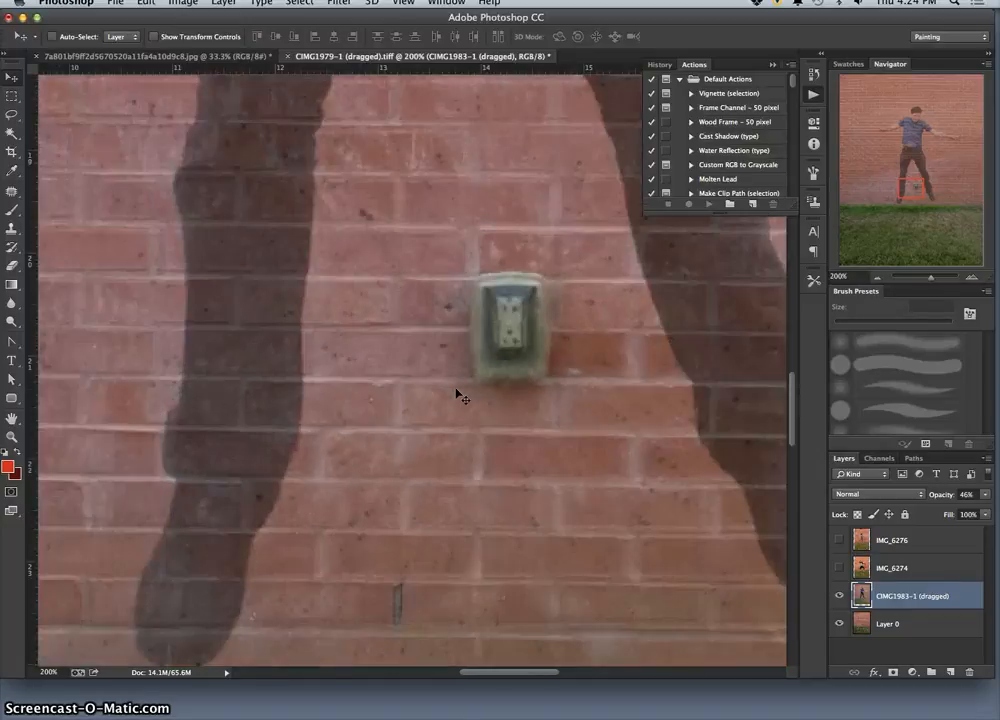
pyautogui.press('super+minus')
pyautogui.press('super+minus')
pyautogui.press('super+minus')
pyautogui.press('super+minus')
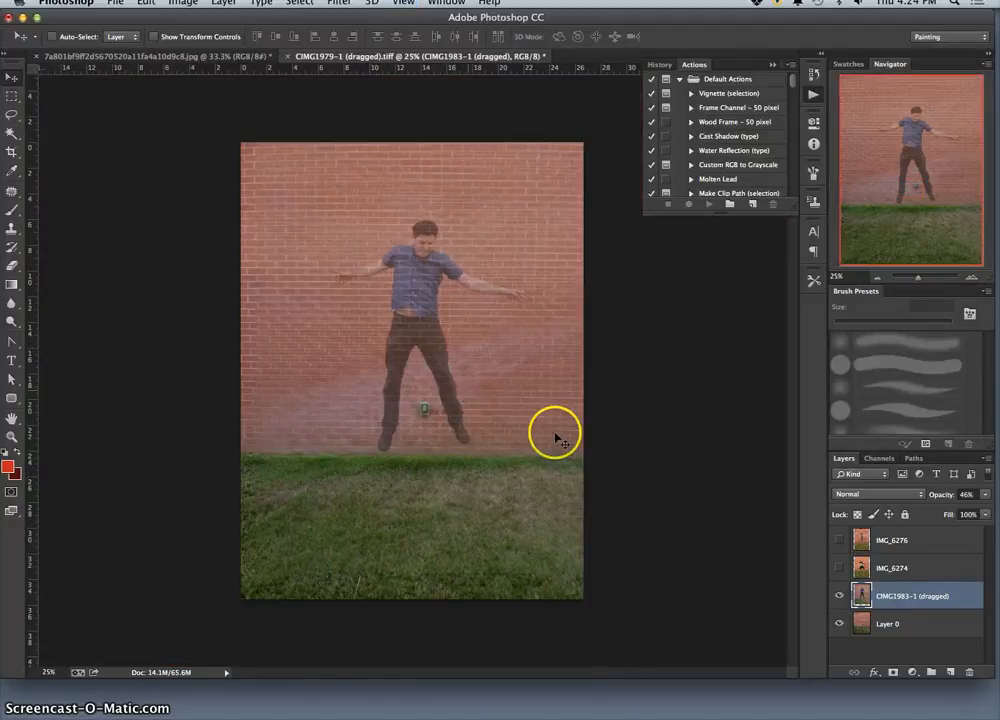
# Check the semi-transparent CIMG1983-1 (dragged) layer against Layer 0 with it hidden and shown, examining the bricks, outlet and grass line closely.
pyautogui.click(839, 596)
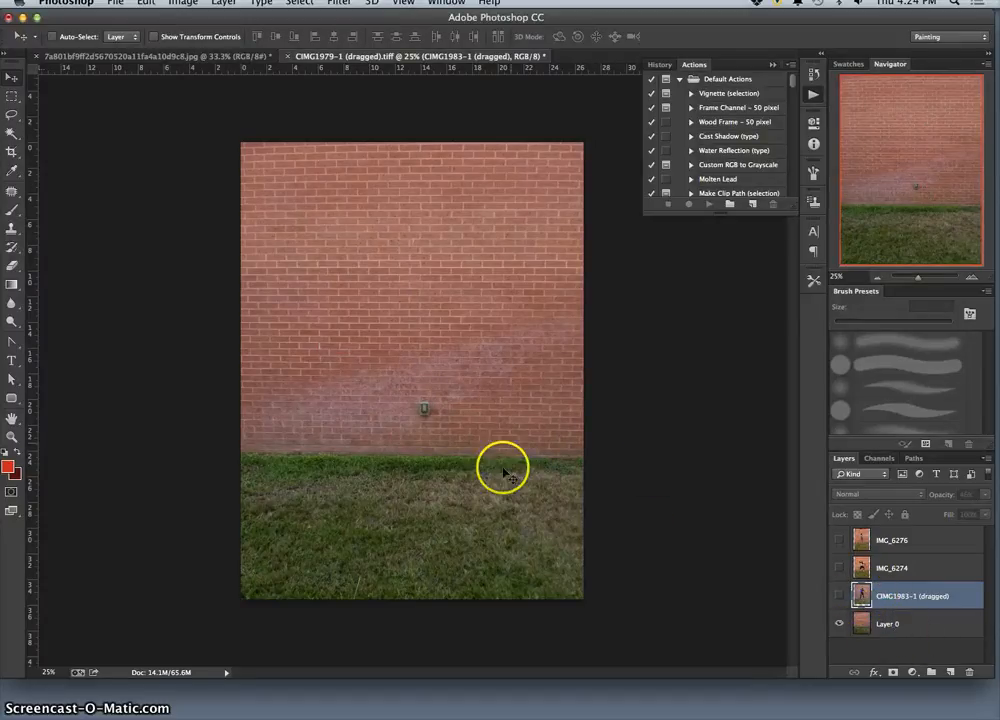
pyautogui.click(839, 597)
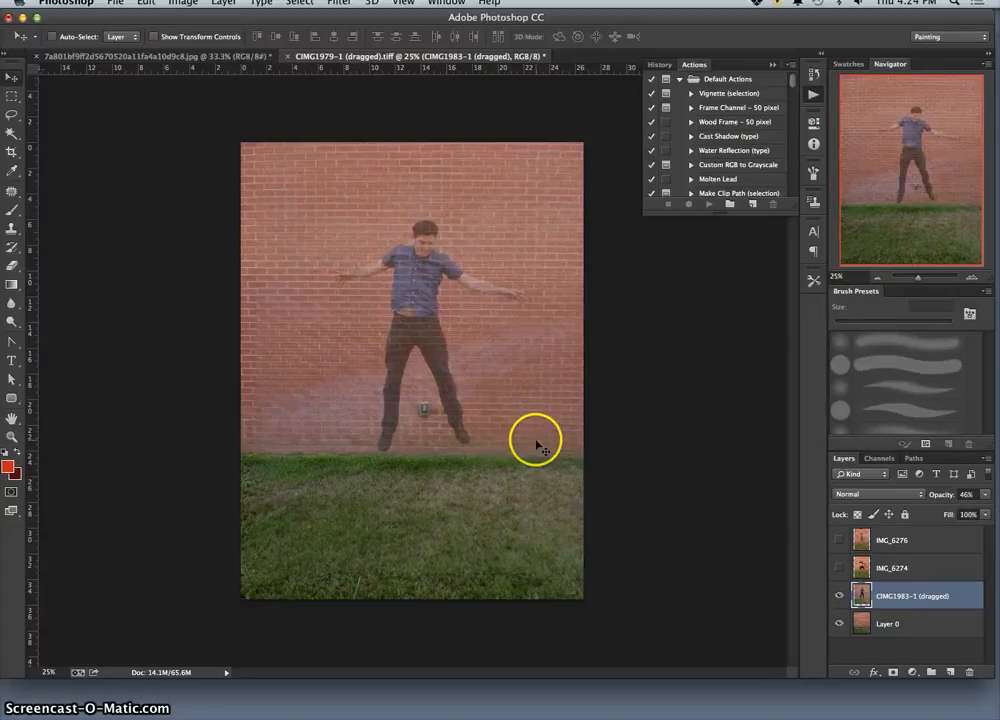
pyautogui.press('super+plus')
pyautogui.press('super+plus')
pyautogui.press('super+plus')
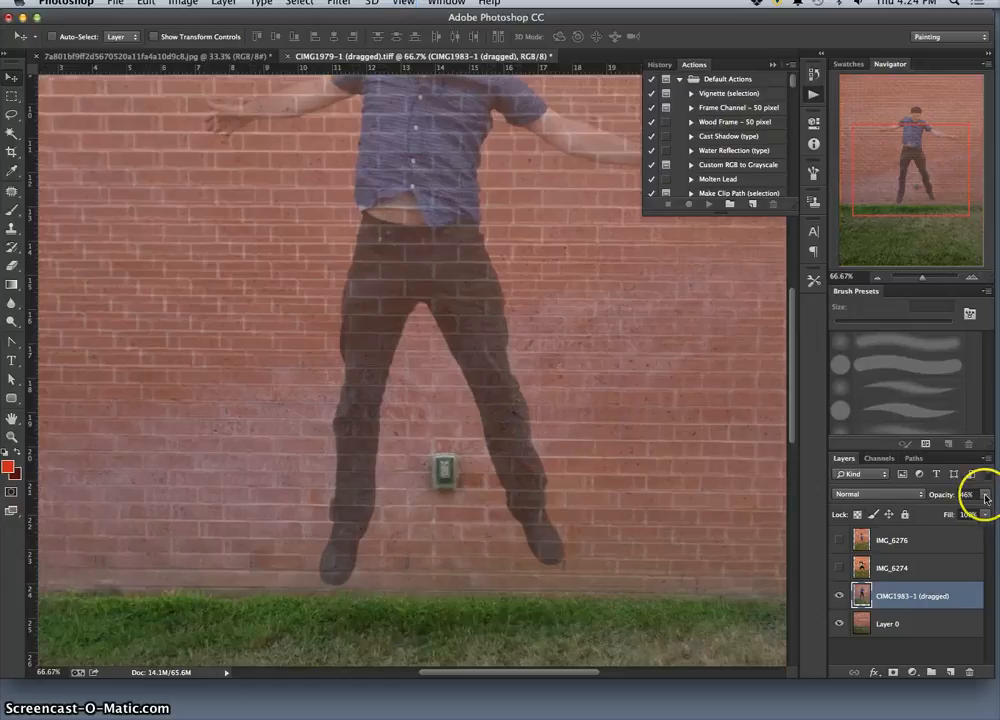
pyautogui.press('super+plus')
pyautogui.press('super+plus')
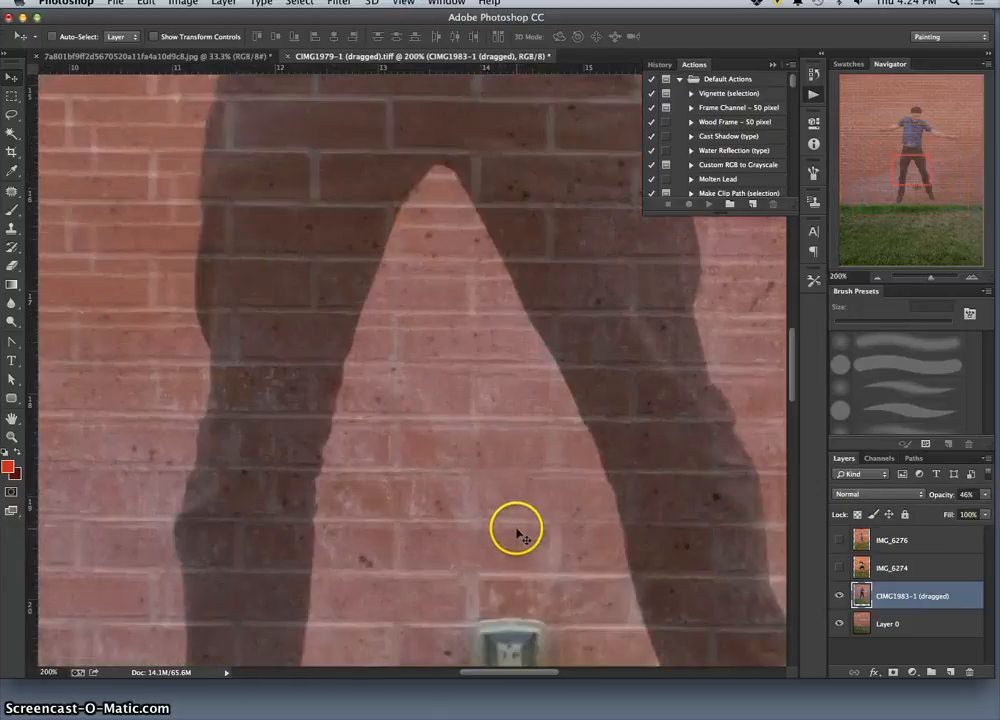
pyautogui.scroll(-10, 518, 530)
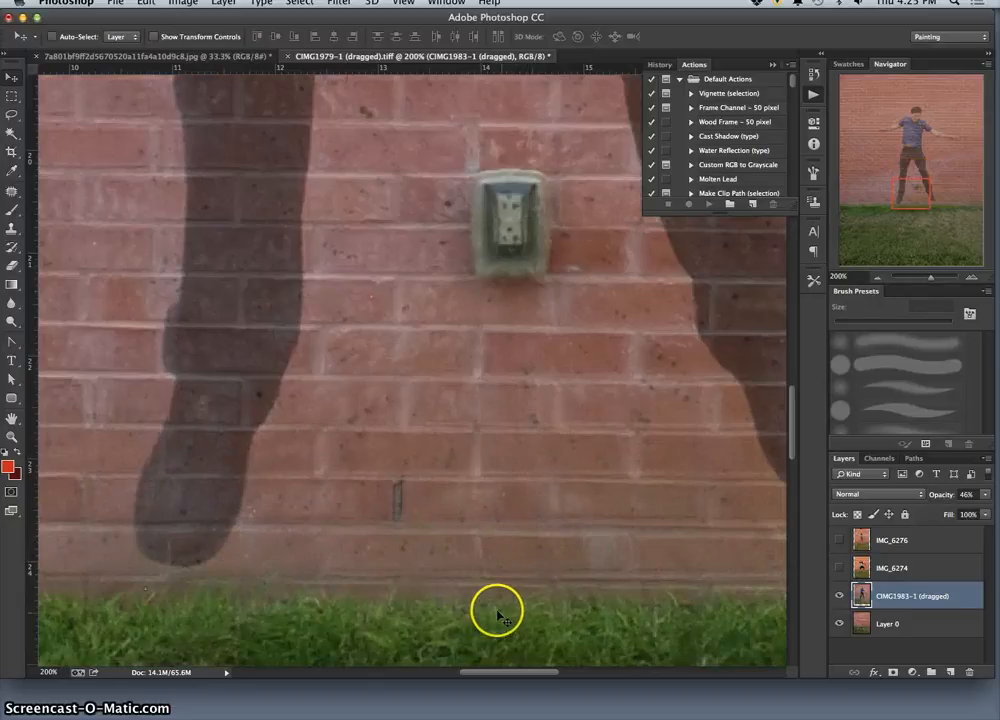
pyautogui.press('super+minus')
pyautogui.press('super+minus')
pyautogui.press('super+minus')
pyautogui.press('super+minus')
pyautogui.press('super+minus')
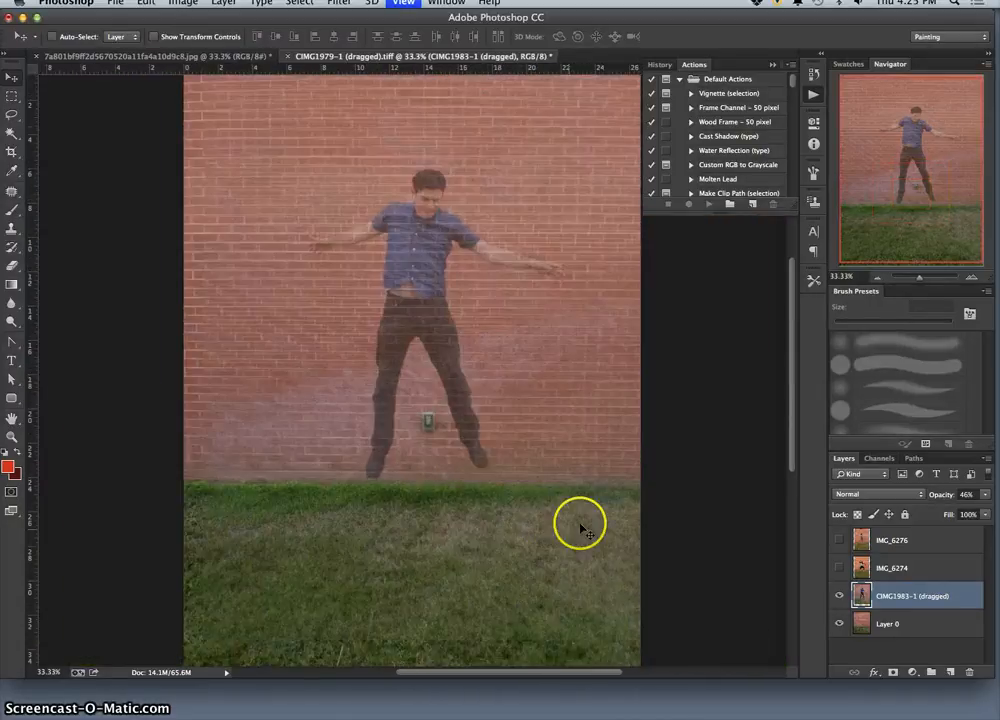
# Restore the CIMG1983-1 (dragged) layer to 100% opacity and toggle its visibility repeatedly to compare it with the background.
pyautogui.click(987, 494)
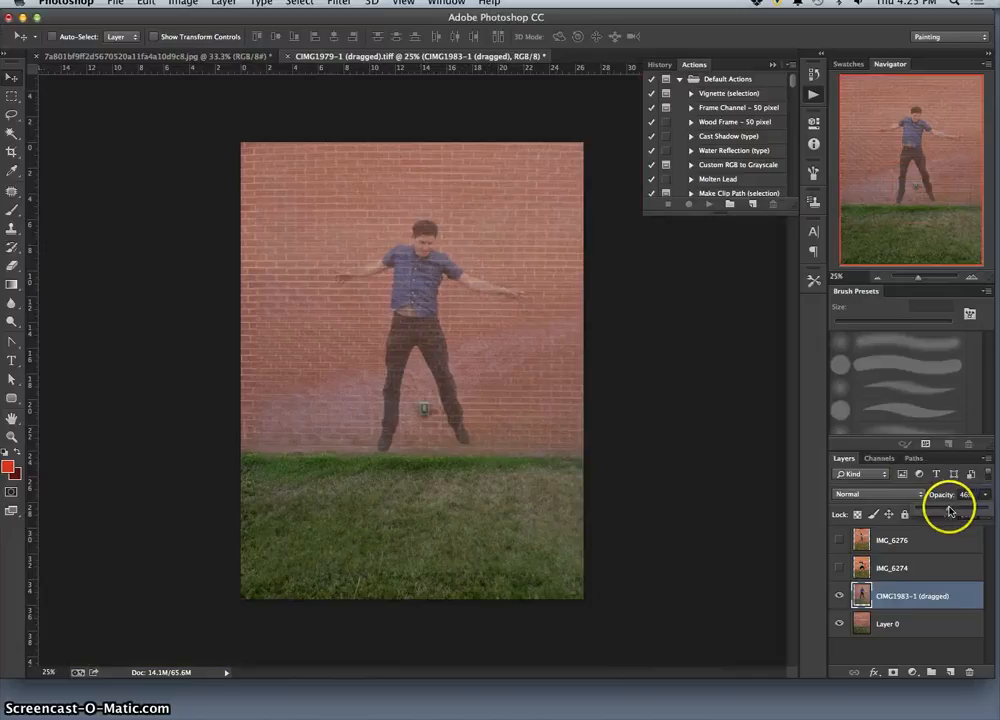
pyautogui.click(839, 596)
pyautogui.click(839, 596)
pyautogui.click(839, 596)
pyautogui.click(839, 596)
pyautogui.click(839, 596)
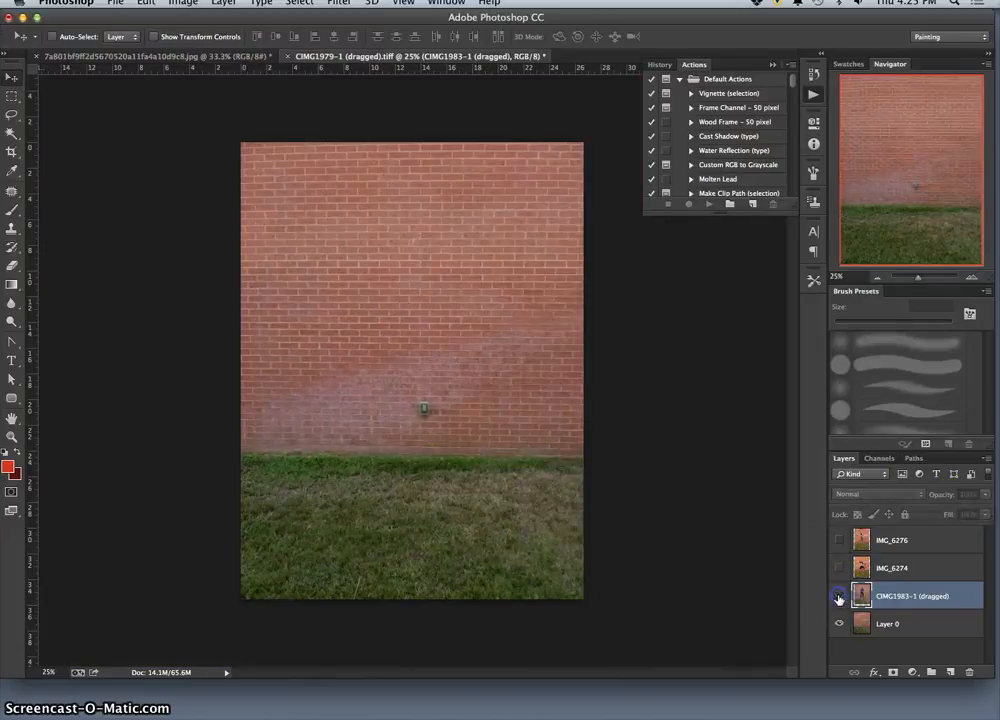
pyautogui.click(839, 596)
pyautogui.click(839, 596)
pyautogui.click(839, 596)
pyautogui.click(839, 596)
pyautogui.click(839, 596)
pyautogui.click(839, 596)
pyautogui.click(839, 596)
pyautogui.click(839, 596)
pyautogui.click(839, 596)
pyautogui.click(839, 596)
pyautogui.click(839, 596)
pyautogui.click(839, 596)
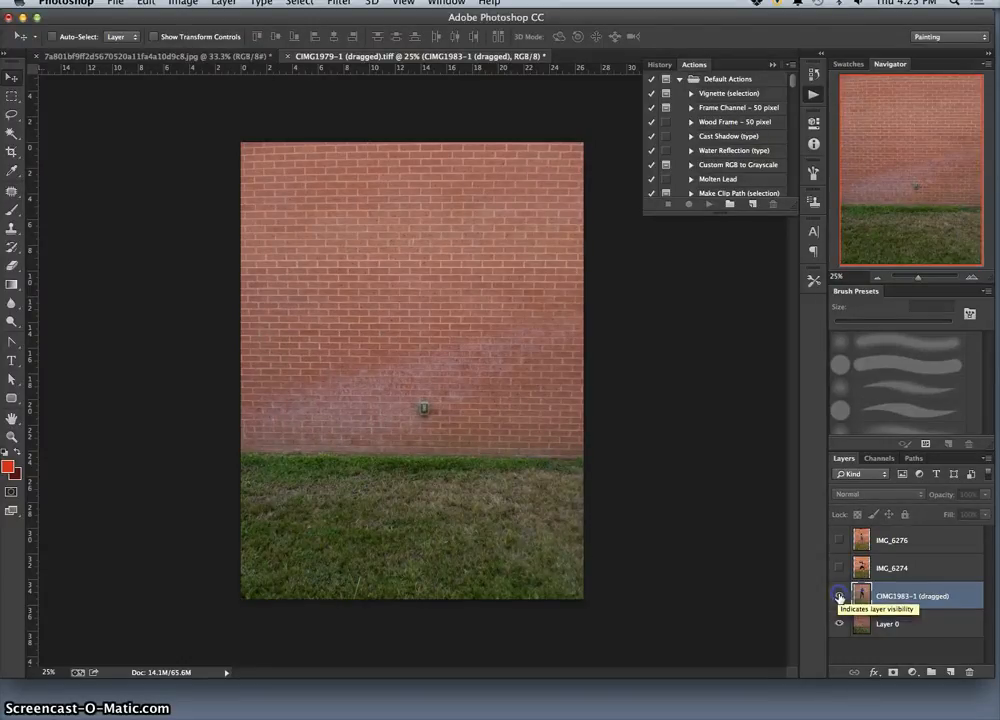
pyautogui.click(839, 596)
pyautogui.click(969, 597)
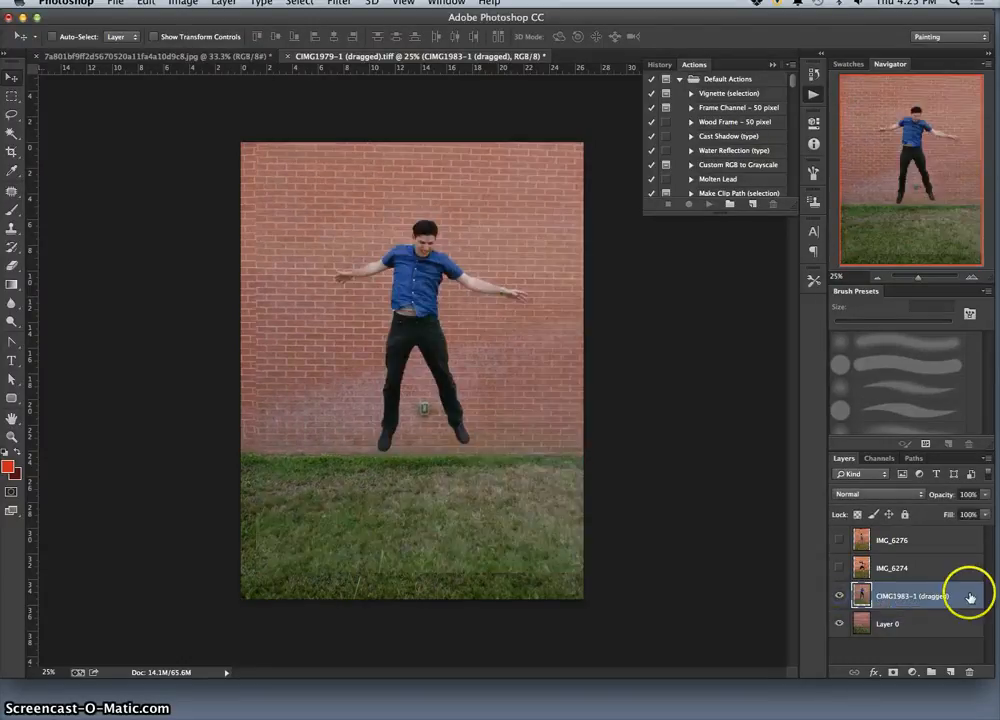
# Show the IMG_6274 layer, make it active and lower its opacity to 50%.
pyautogui.click(840, 569)
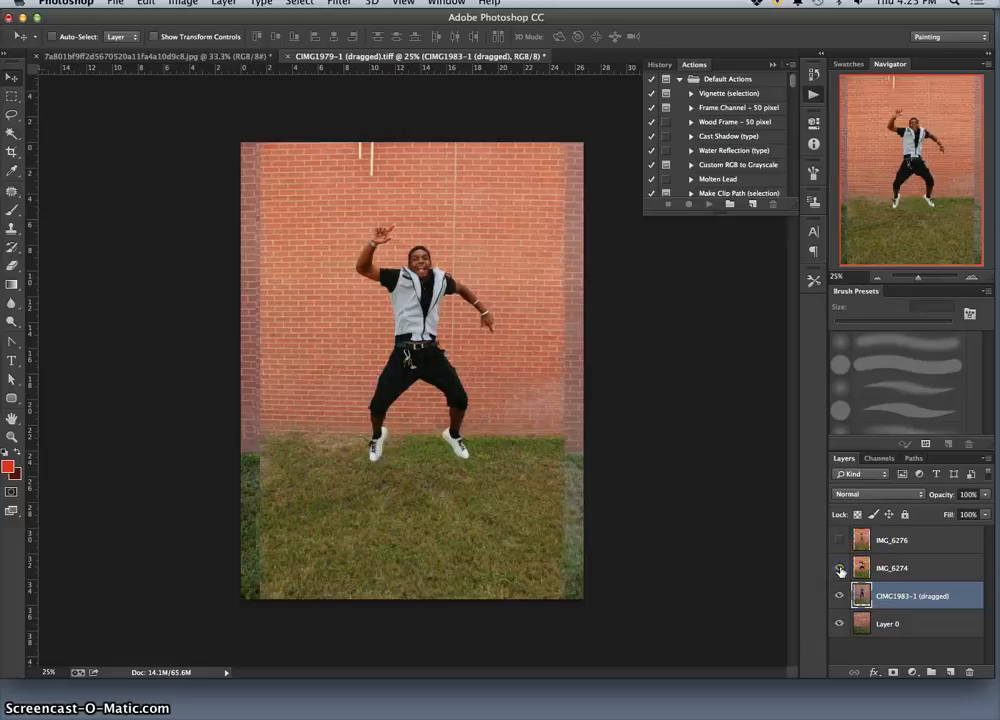
pyautogui.click(840, 569)
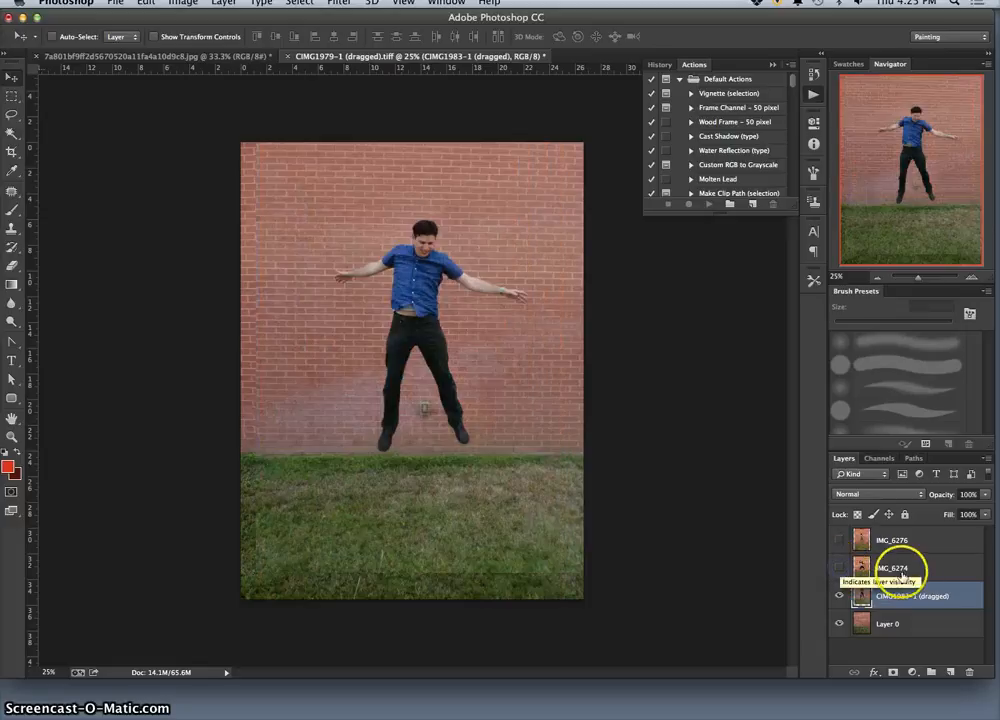
pyautogui.click(840, 569)
pyautogui.click(928, 571)
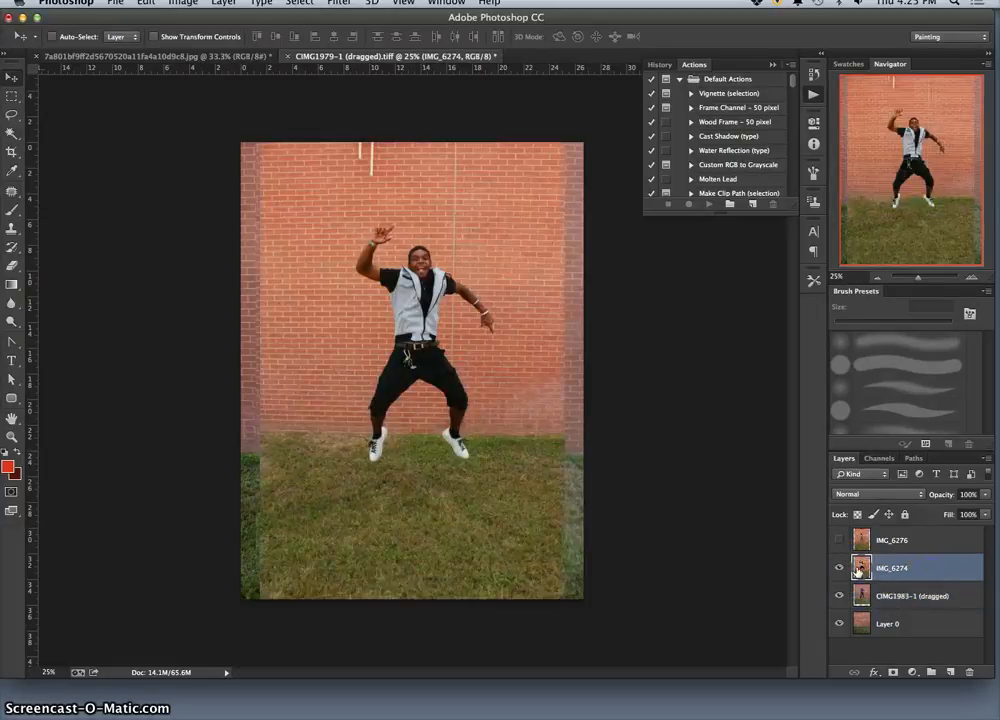
pyautogui.click(984, 494)
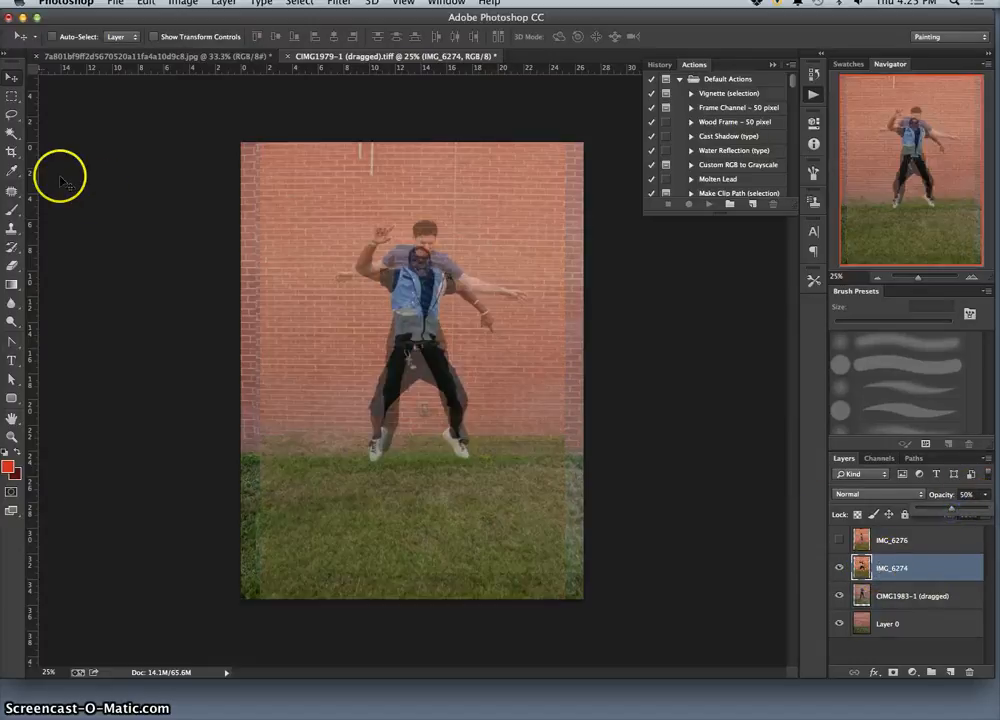
# Move the IMG_6274 layer so its jumping man overlaps the man in the CIMG1983-1 (dragged) layer.
pyautogui.click(11, 78)
pyautogui.moveTo(415, 319); pyautogui.dragTo(419, 356)
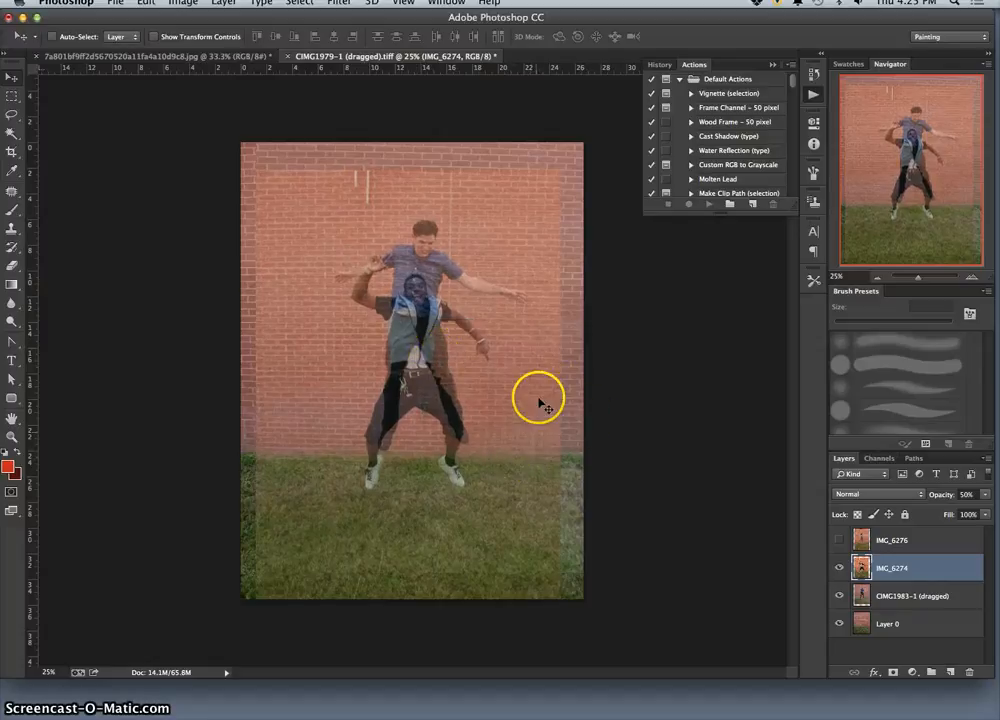
pyautogui.moveTo(431, 364); pyautogui.dragTo(431, 316)
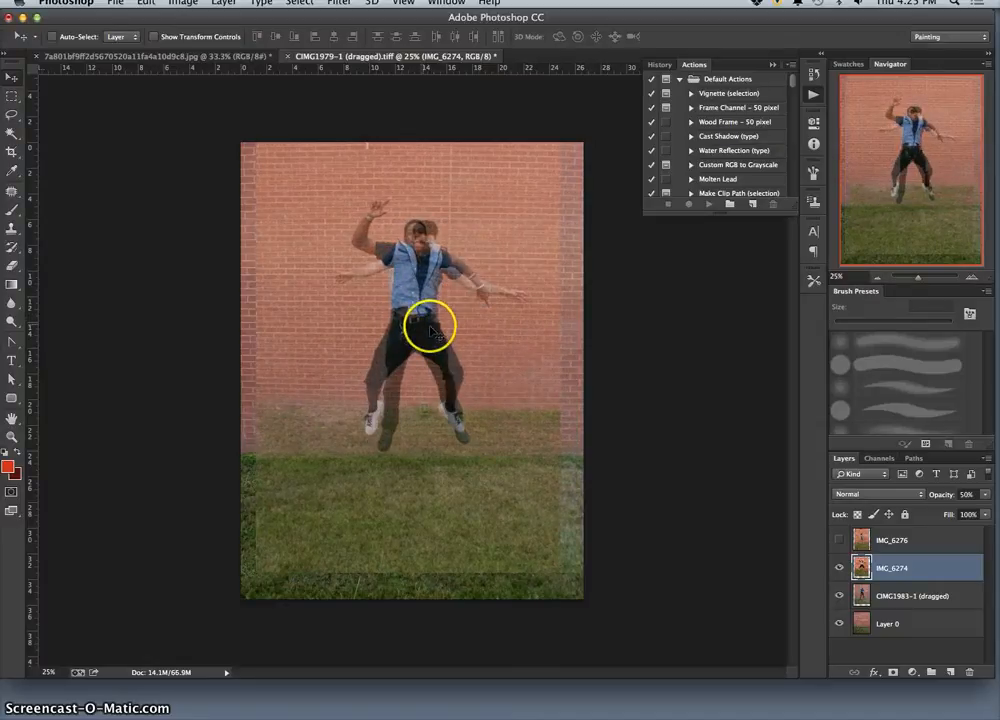
# Nudge the IMG_6274 layer in small increments to align the man's waist and torso with the figure beneath.
pyautogui.scroll(5, 479, 379)
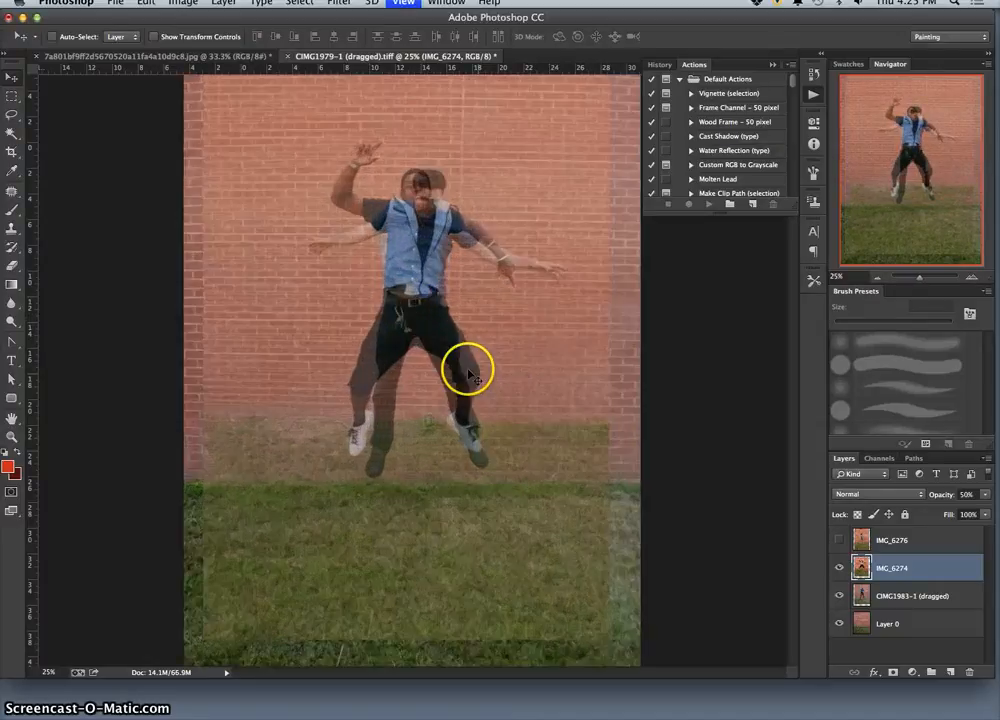
pyautogui.scroll(5, 424, 305)
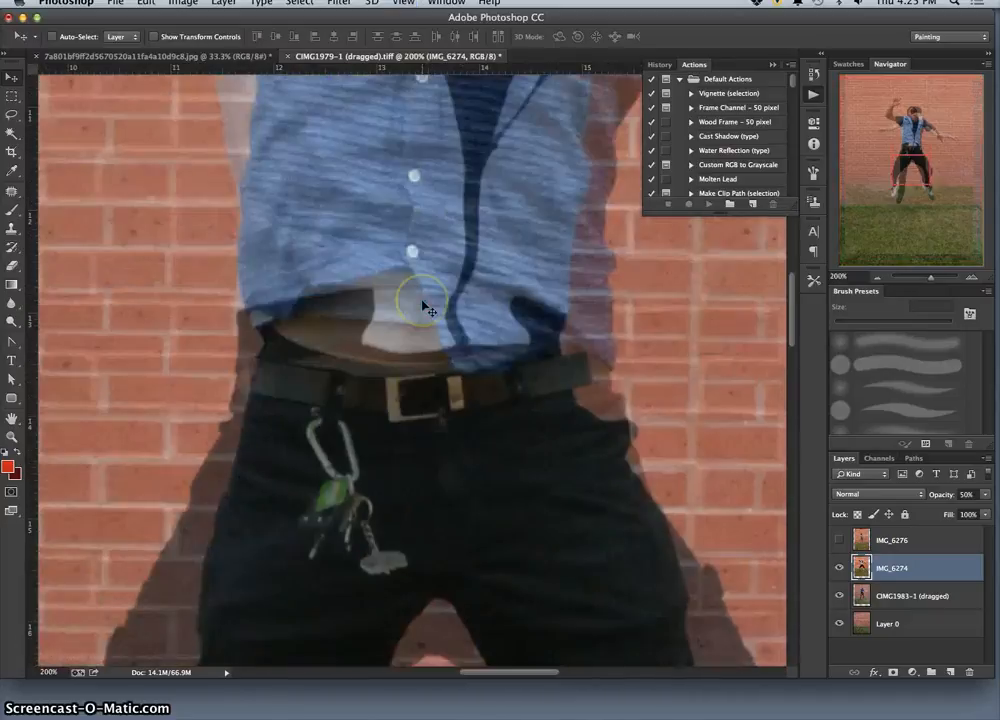
pyautogui.press('Right')
pyautogui.press('Right')
pyautogui.press('Right')
pyautogui.press('Right')
pyautogui.press('Right')
pyautogui.press('Right')
pyautogui.press('Right')
pyautogui.press('Right')
pyautogui.press('Right')
pyautogui.press('Right')
pyautogui.press('Right')
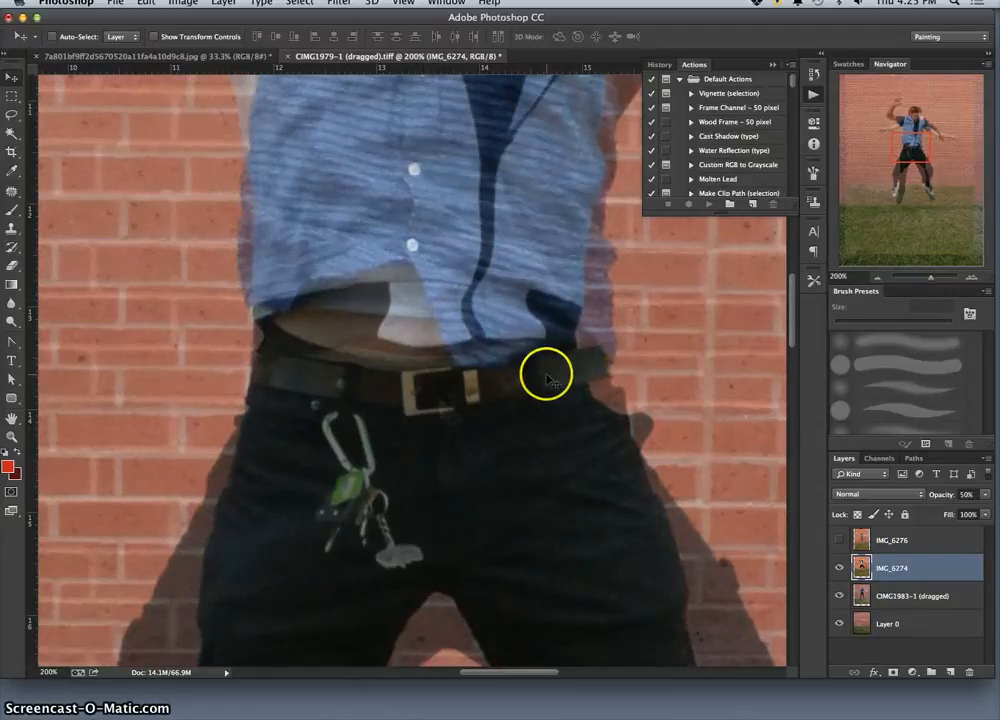
pyautogui.press('super+minus')
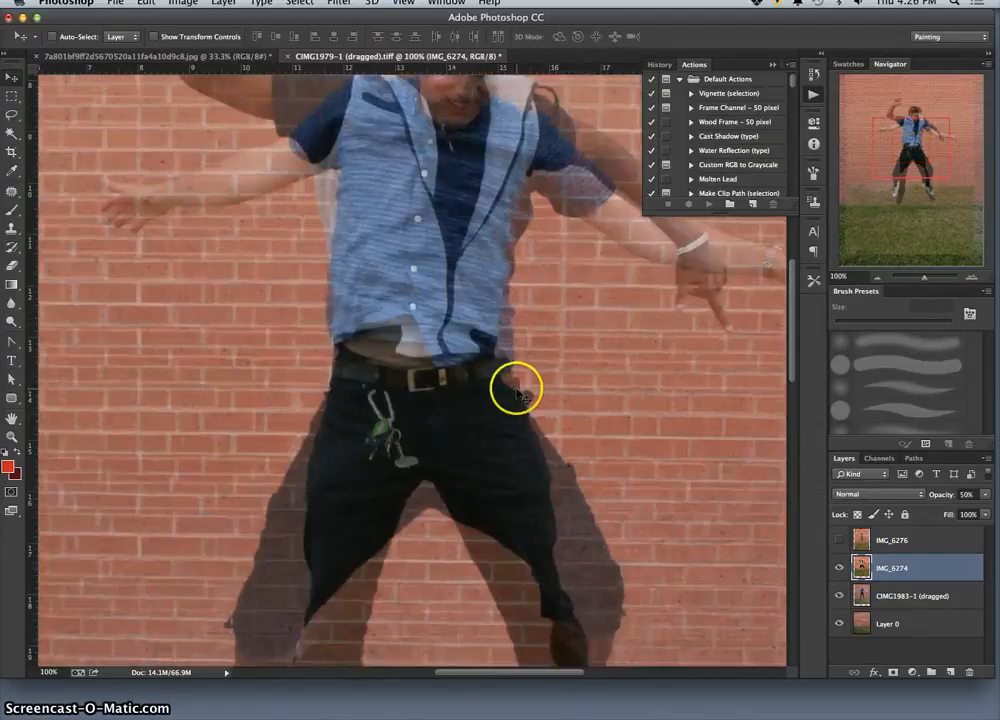
pyautogui.press('super+minus')
pyautogui.press('super+minus')
pyautogui.press('super+minus')
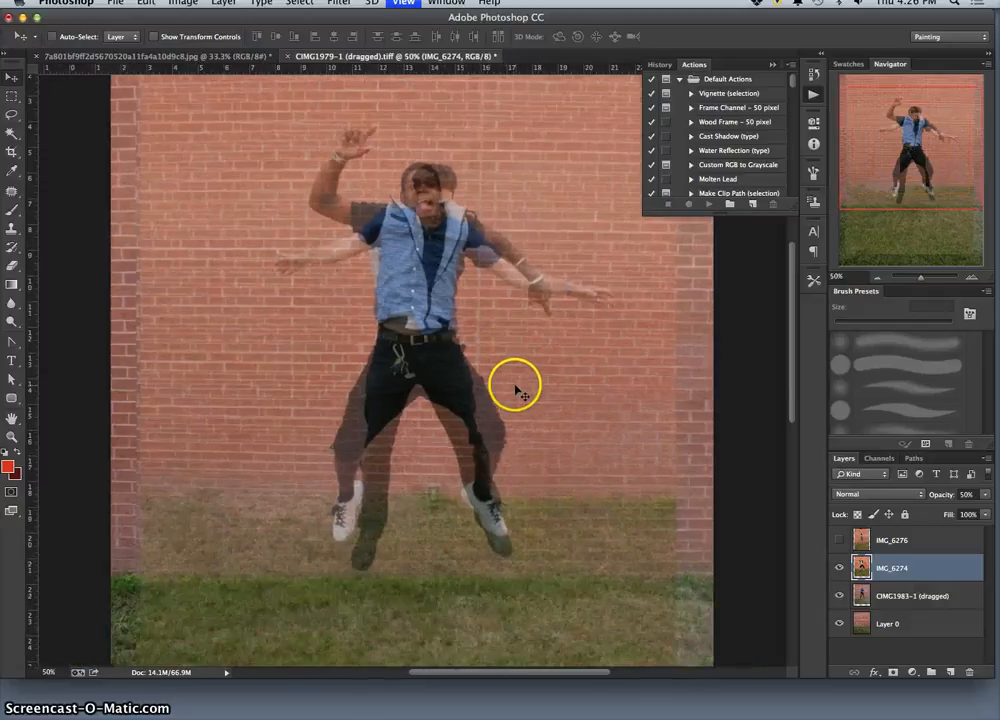
pyautogui.press('super+minus')
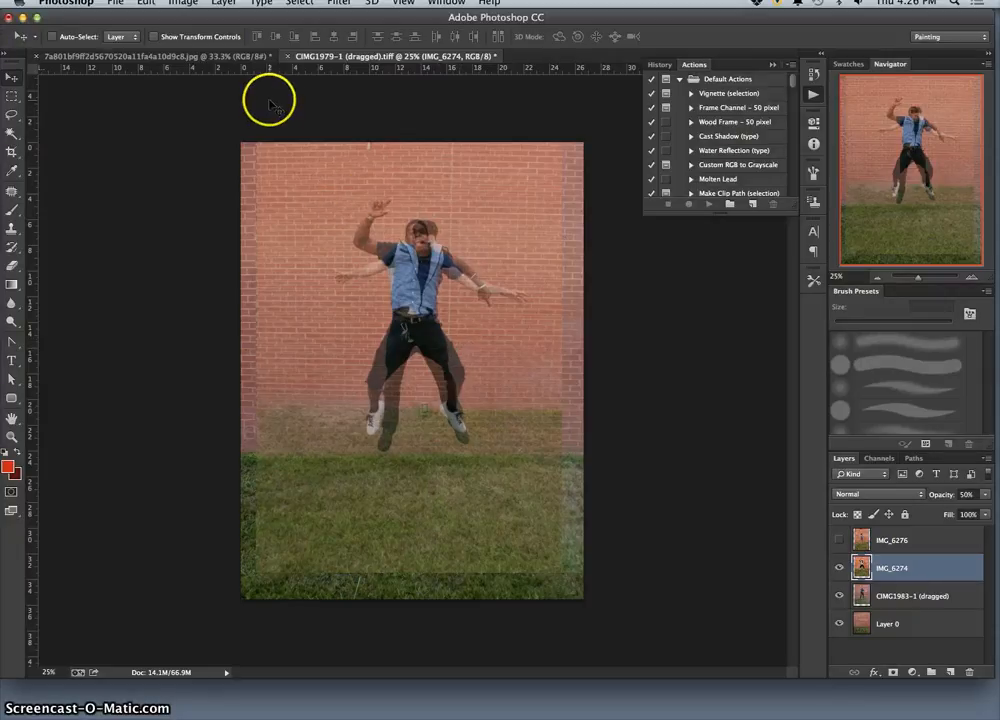
# Start a free transform on the IMG_6274 layer and enlarge it to about 102% in width and height.
pyautogui.hotkey('ctrl', 't')
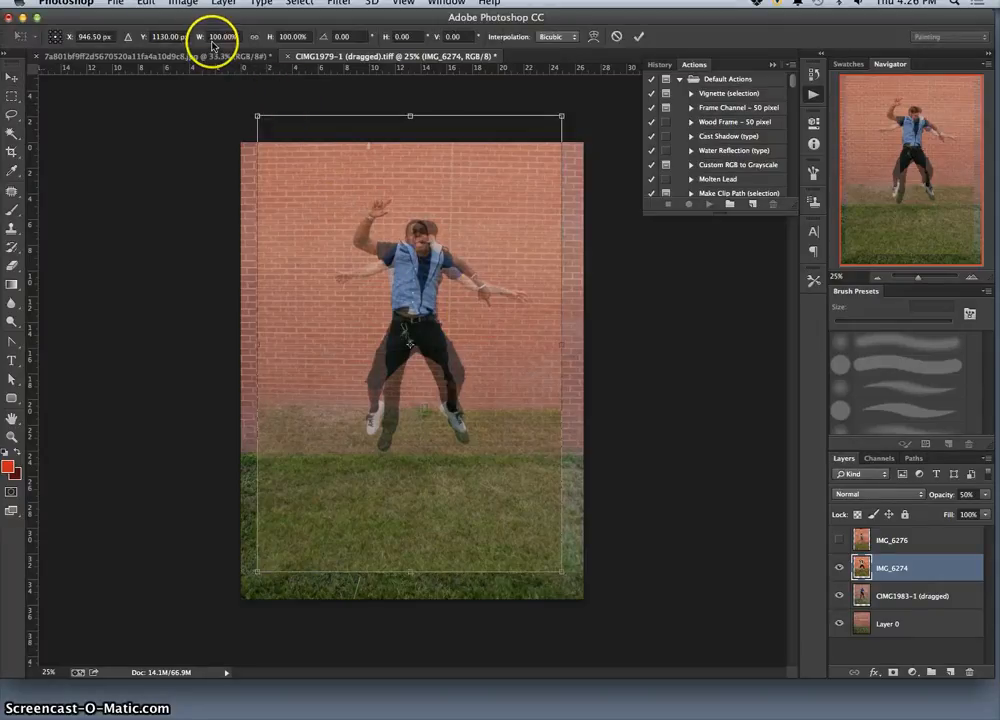
pyautogui.click(146, 3)
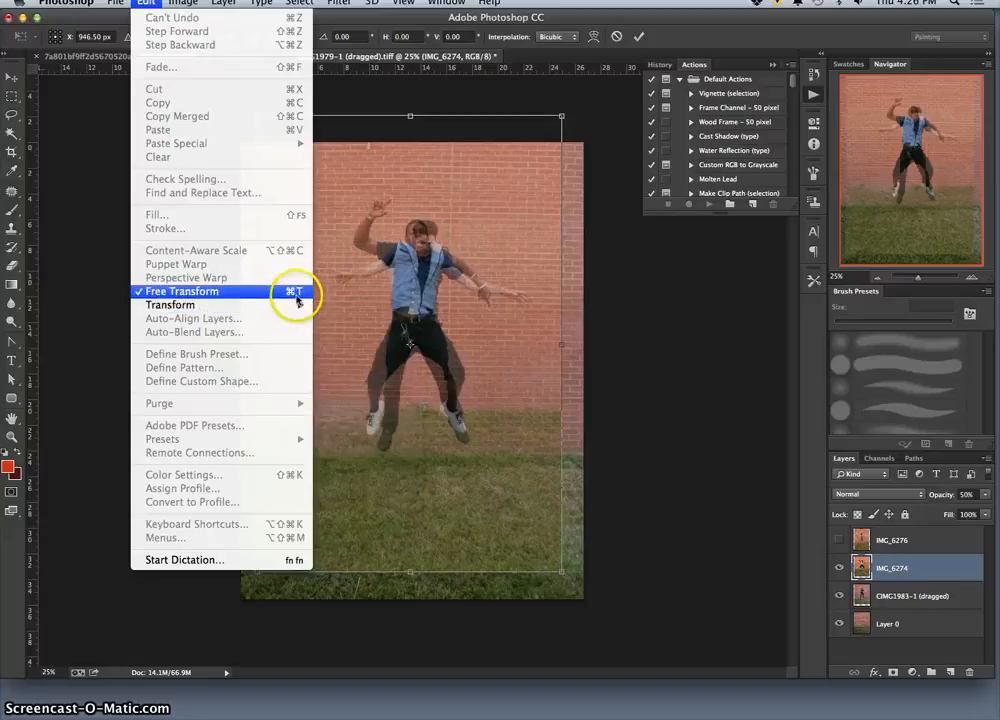
pyautogui.click(548, 282)
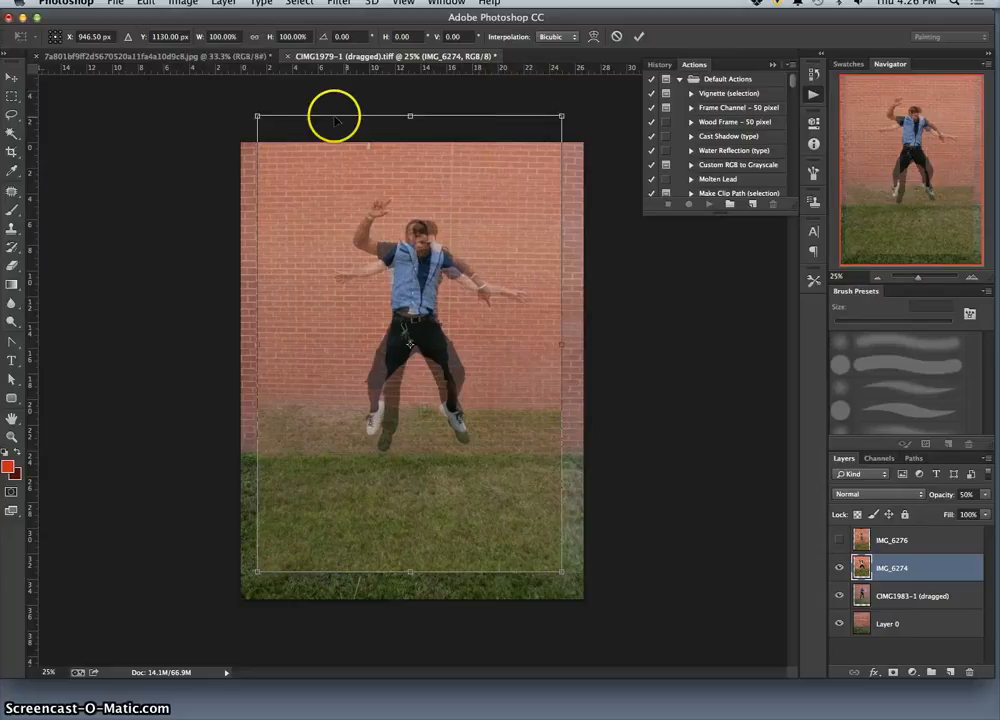
pyautogui.click(561, 116)
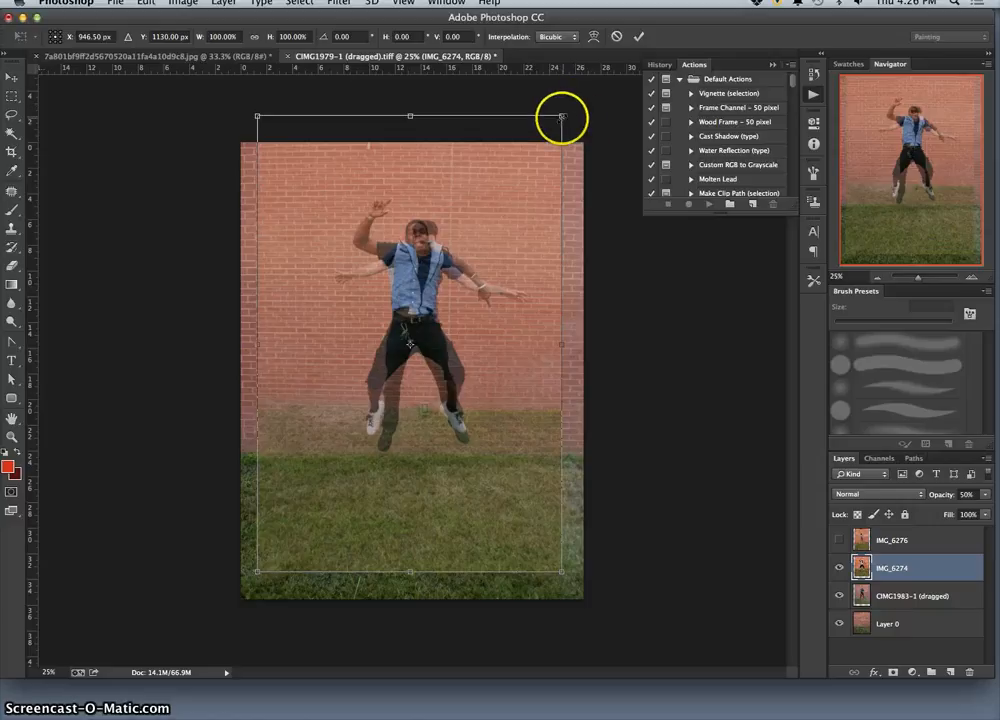
pyautogui.moveTo(563, 116); pyautogui.dragTo(573, 106)
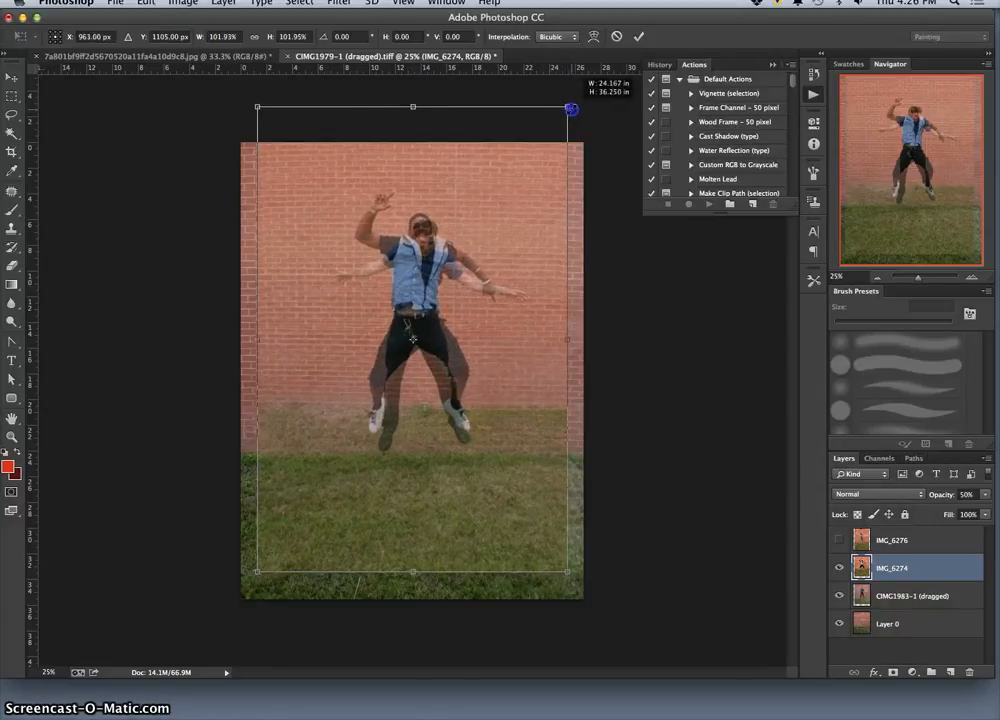
# Nudge the IMG_6274 layer horizontally to X 958 px, aligning the man's waist with the figure beneath.
pyautogui.press('super+equal')
pyautogui.press('super+equal')
pyautogui.press('super+equal')
pyautogui.press('super+equal')
pyautogui.press('super+equal')
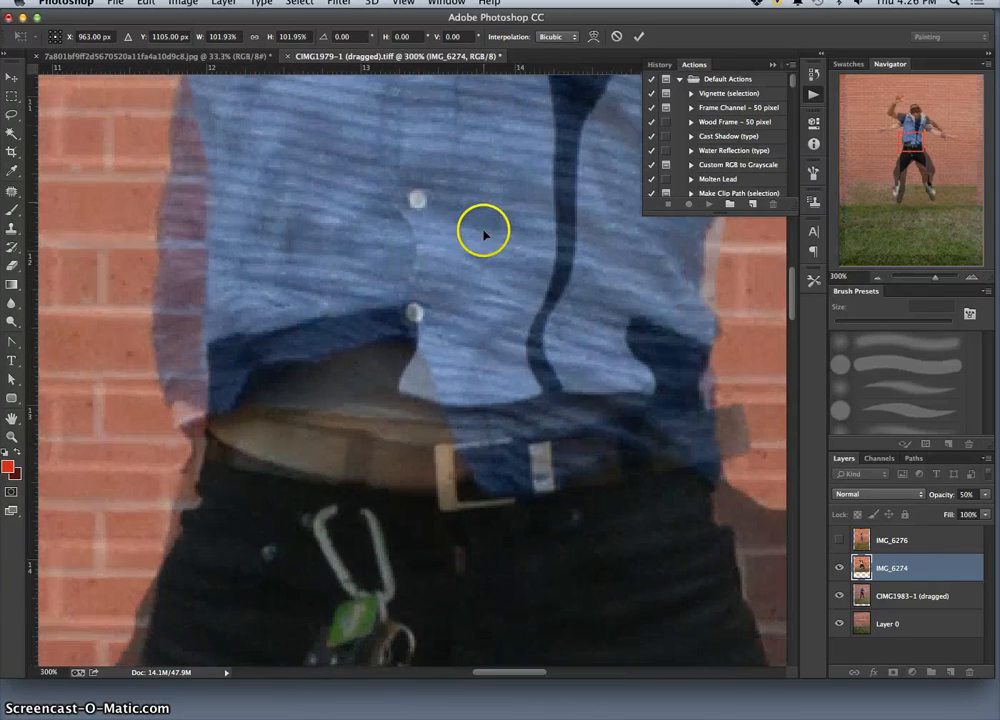
pyautogui.press('Left')
pyautogui.press('Left')
pyautogui.press('Left')
pyautogui.press('Left')
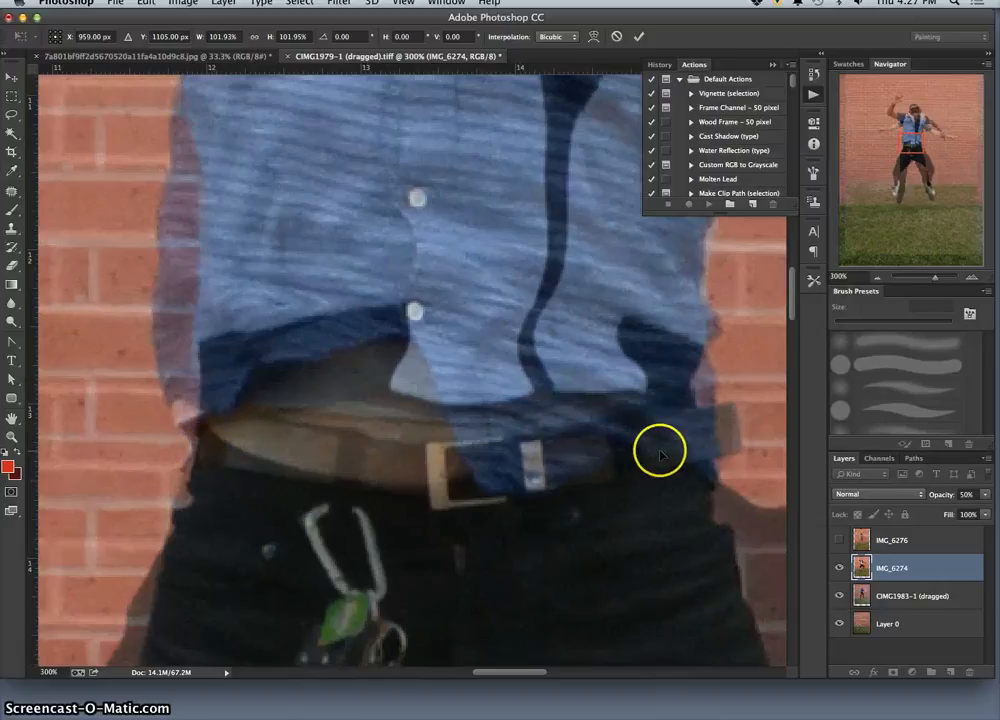
pyautogui.press('Right')
pyautogui.press('Right')
pyautogui.press('Right')
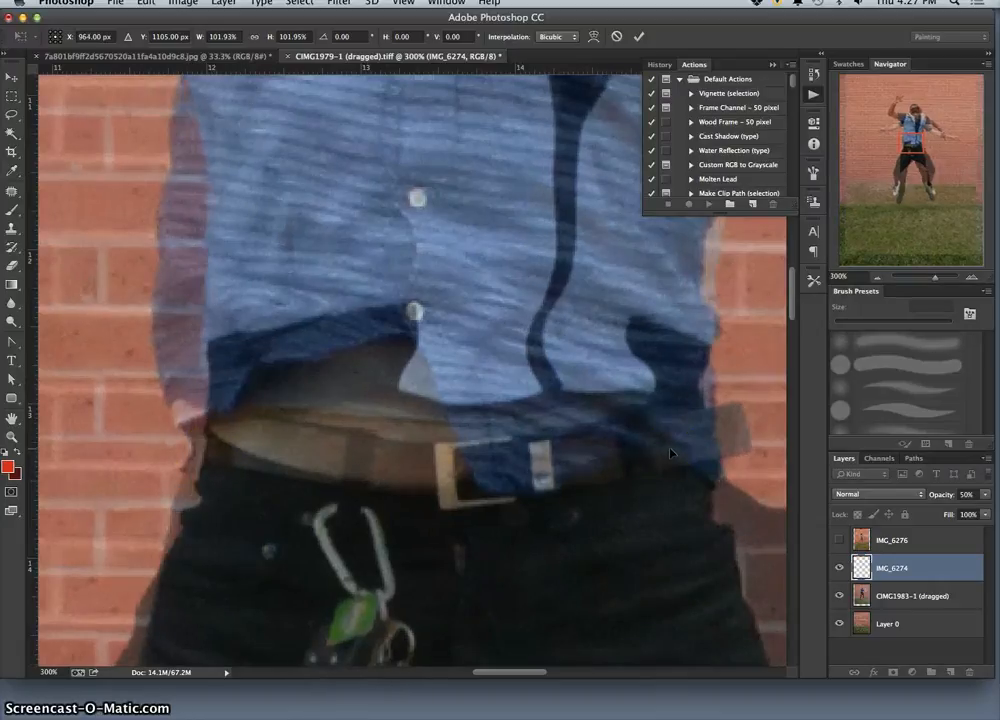
pyautogui.press('Left')
pyautogui.press('Left')
pyautogui.press('Left')
pyautogui.press('Left')
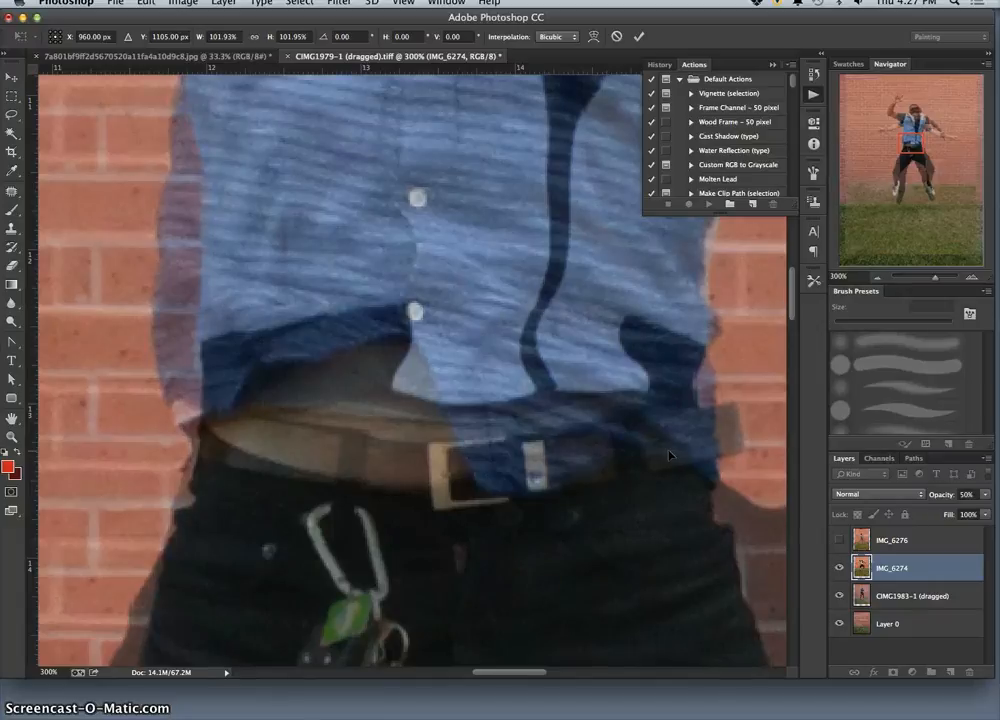
pyautogui.press('Left')
pyautogui.press('Left')
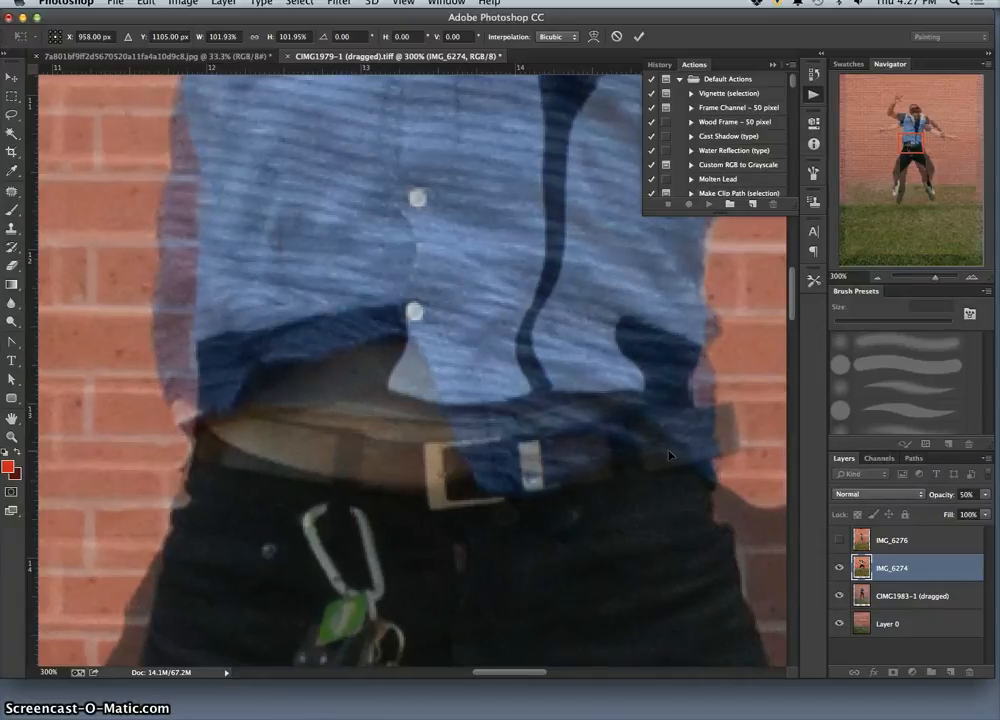
# Enlarge the IMG_6274 layer further, to about 103% in width and height.
pyautogui.press('super+minus')
pyautogui.press('super+minus')
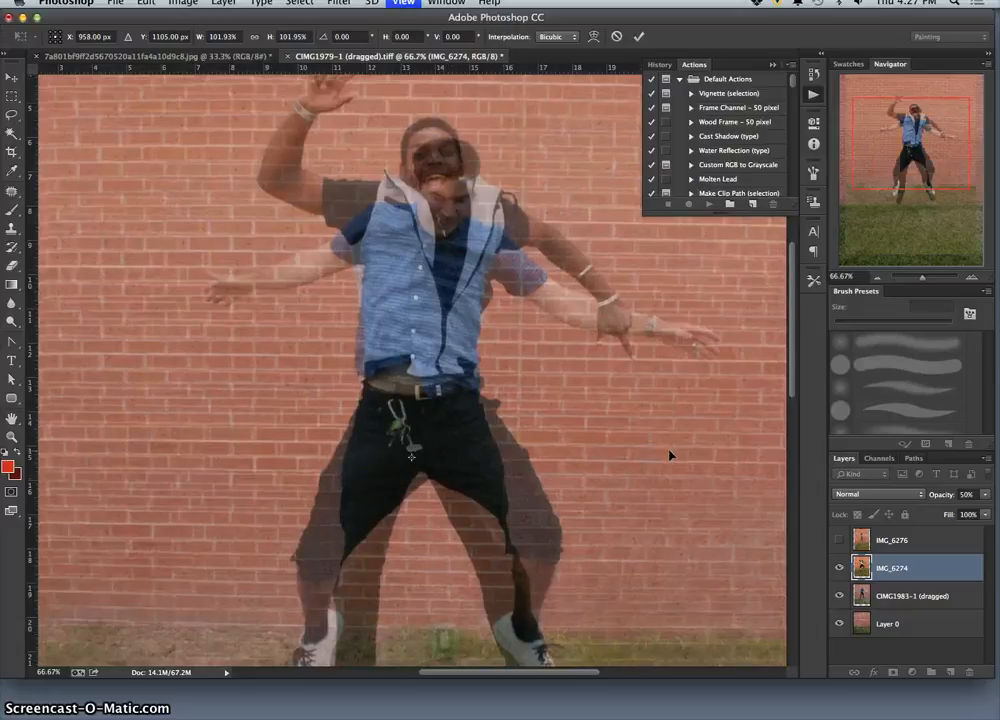
pyautogui.press('super+minus')
pyautogui.press('super+minus')
pyautogui.press('super+minus')
pyautogui.press('super+minus')
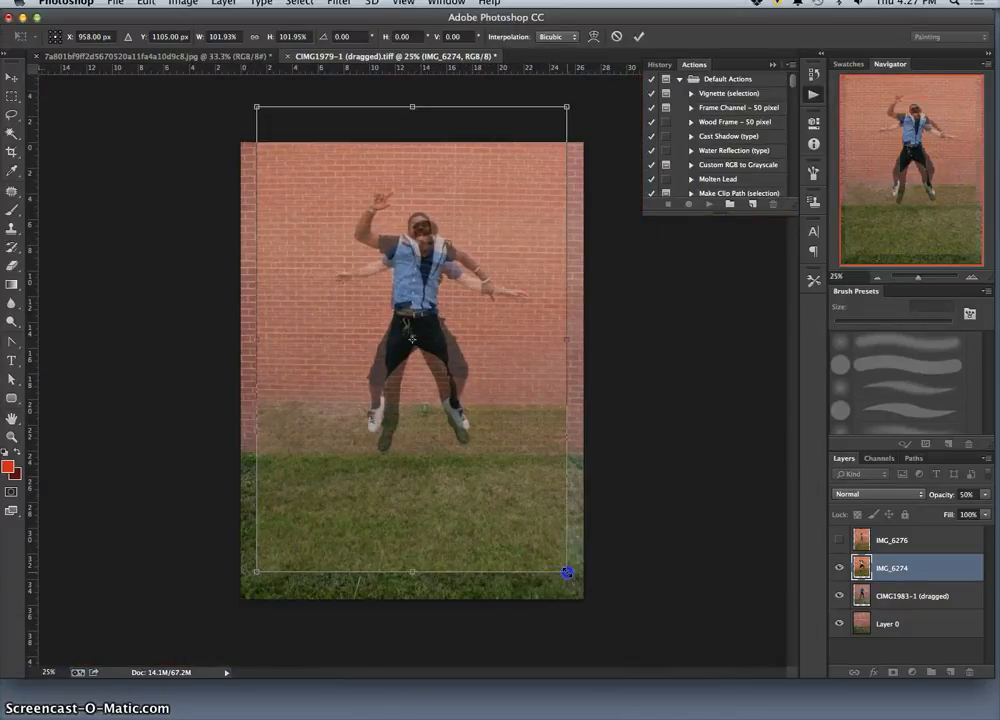
pyautogui.moveTo(570, 577); pyautogui.dragTo(571, 577)
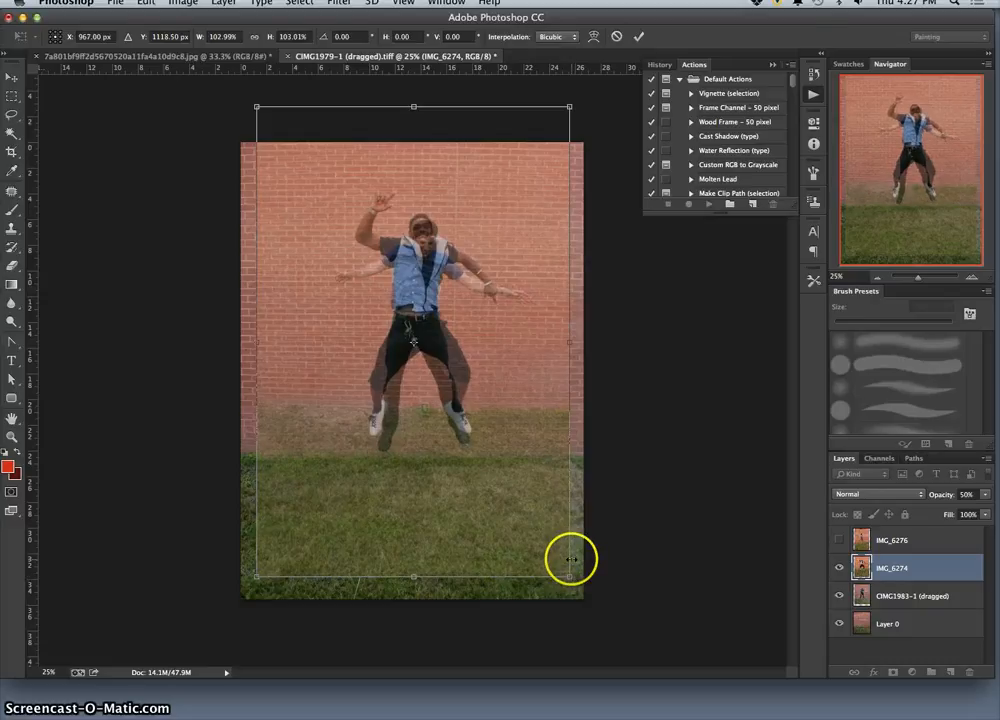
# Nudge the IMG_6274 layer left to X 954 px so the belt and hips line up, and apply the transformation.
pyautogui.press('super+plus')
pyautogui.press('super+plus')
pyautogui.press('super+plus')
pyautogui.press('super+plus')
pyautogui.press('super+plus')
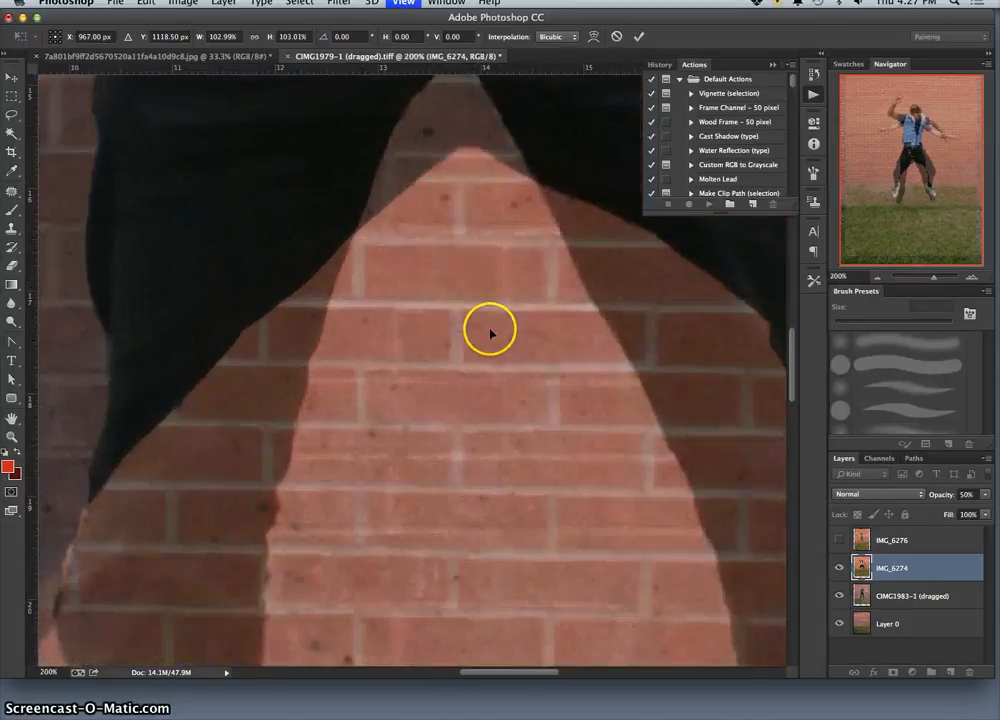
pyautogui.press('super+plus')
pyautogui.scroll(10, 490, 334)
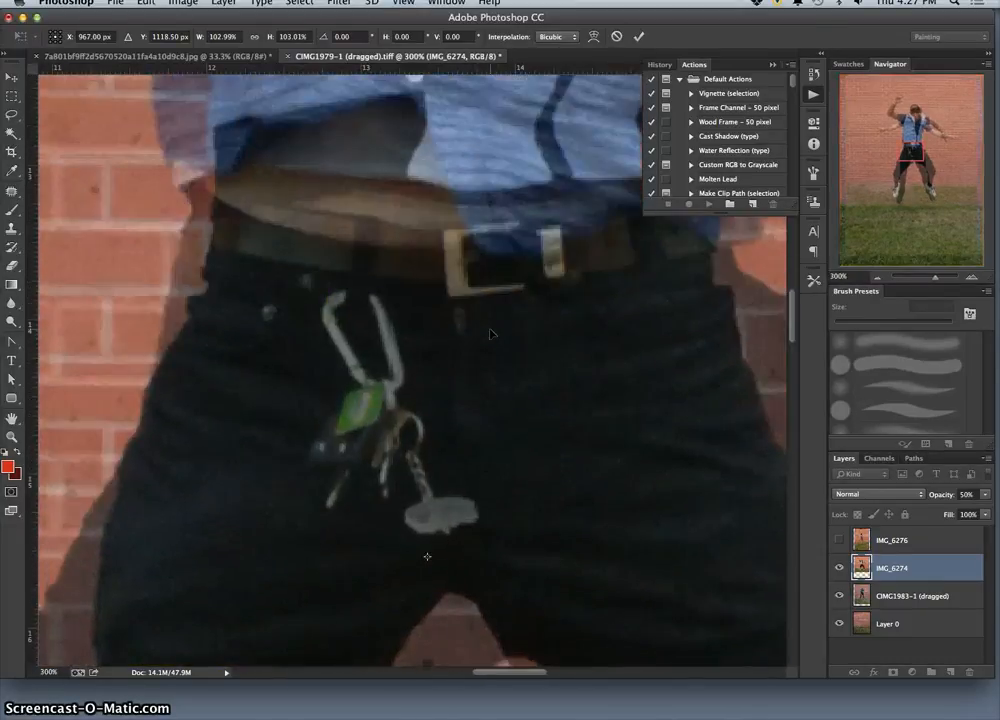
pyautogui.scroll(3, 512, 334)
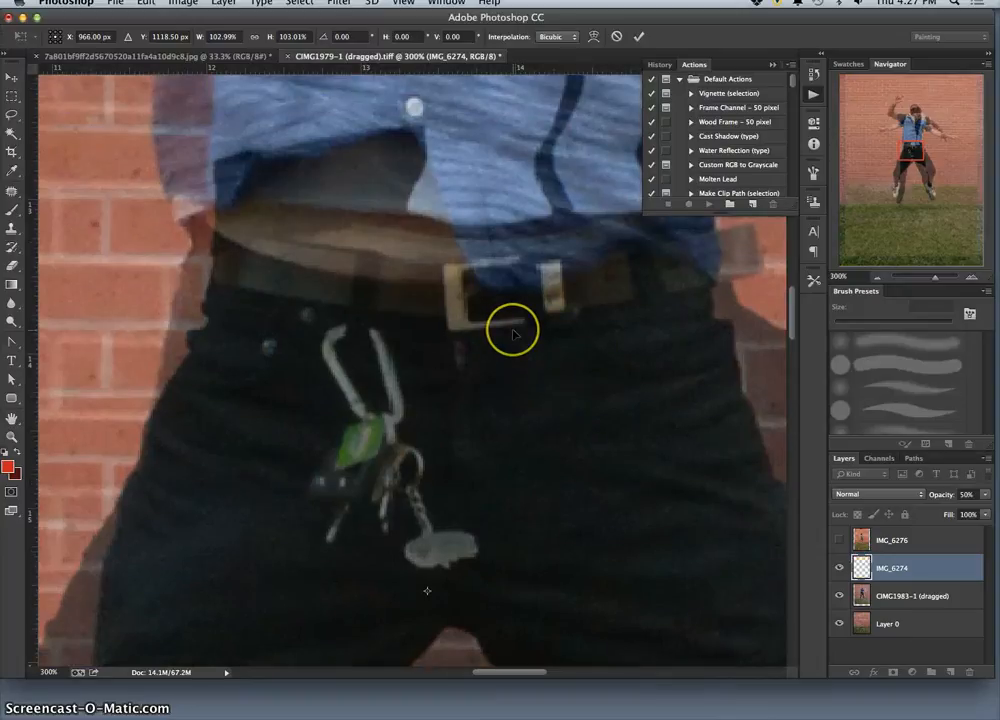
pyautogui.press('Left')
pyautogui.press('Left')
pyautogui.press('Left')
pyautogui.press('Left')
pyautogui.press('Left')
pyautogui.press('Left')
pyautogui.press('Left')
pyautogui.press('Left')
pyautogui.press('Left')
pyautogui.press('Left')
pyautogui.press('Left')
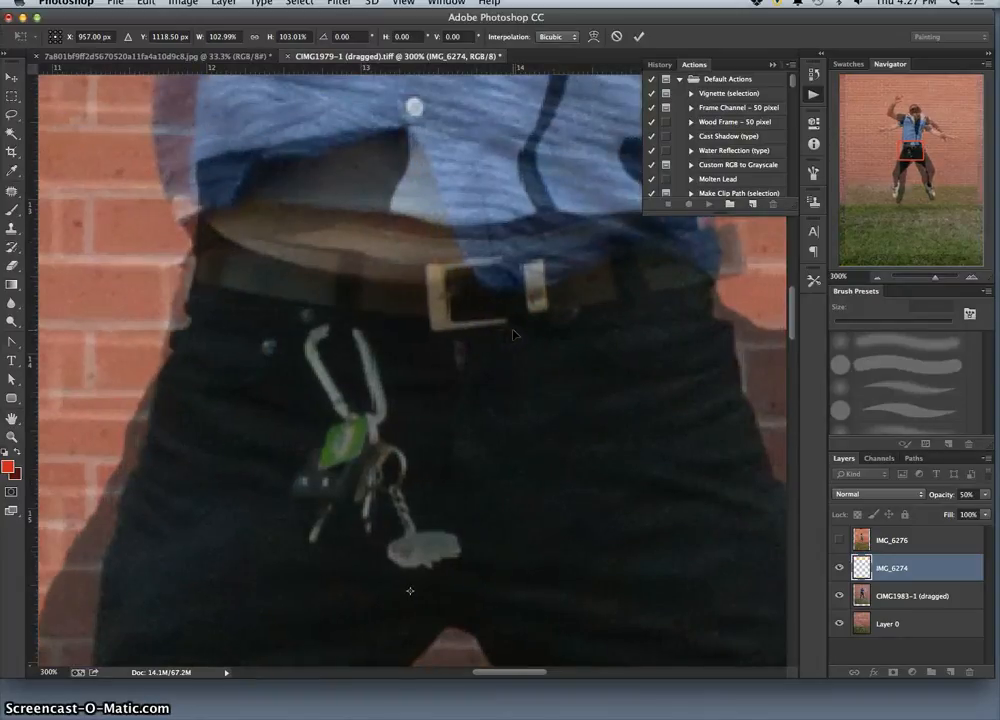
pyautogui.press('Left')
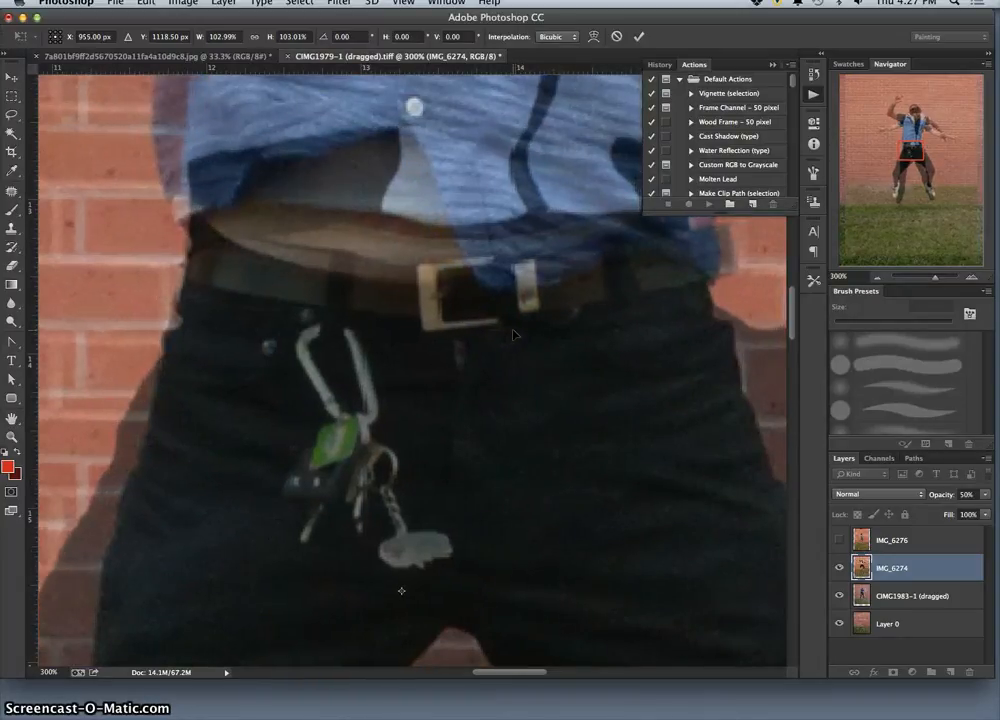
pyautogui.press('Left')
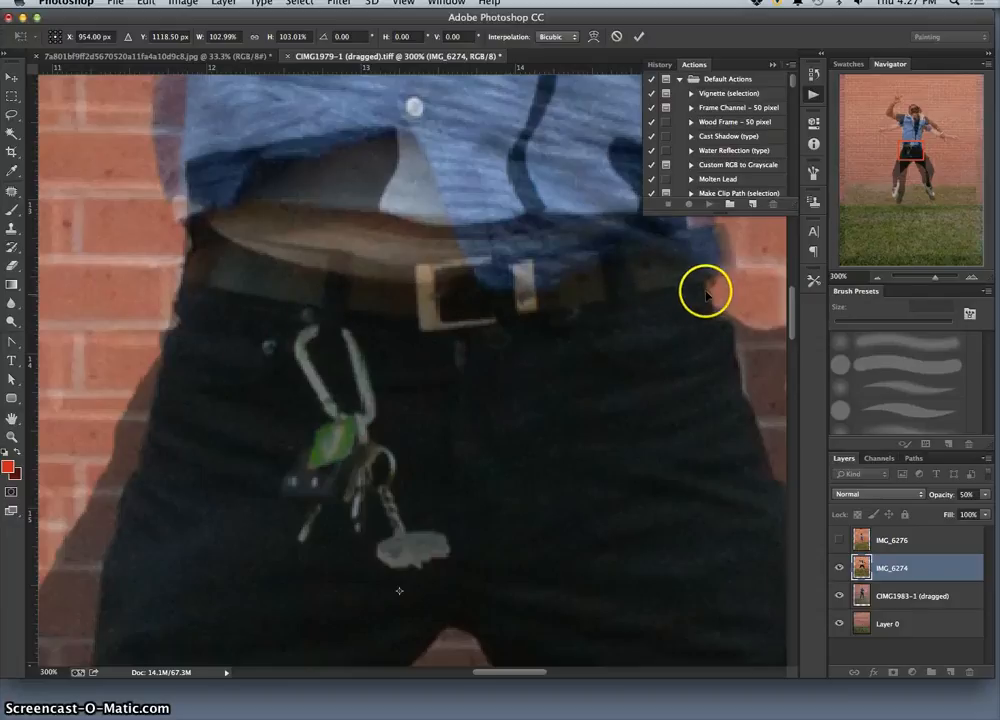
pyautogui.press('super+minus')
pyautogui.press('super+minus')
pyautogui.press('super+minus')
pyautogui.press('super+minus')
pyautogui.press('super+minus')
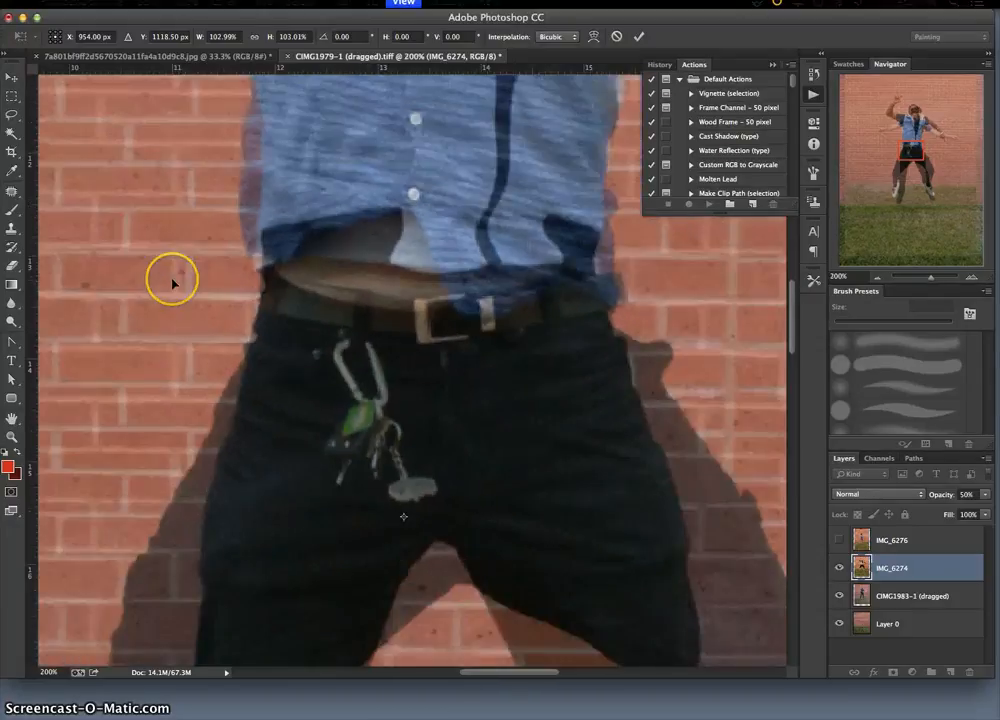
pyautogui.press('super+minus')
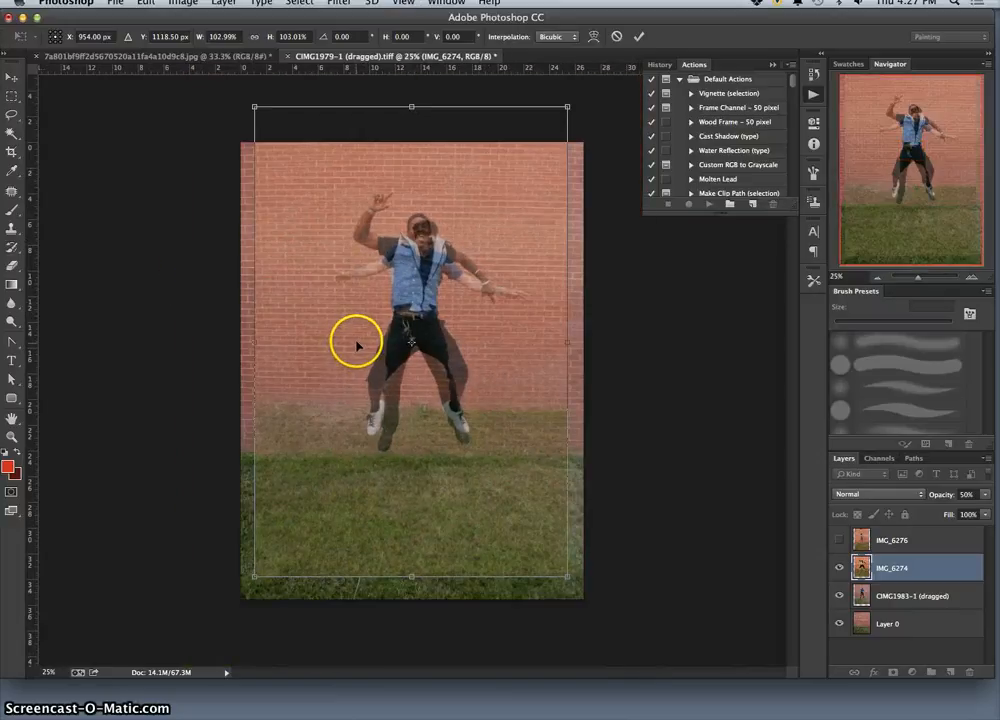
pyautogui.press('Return')
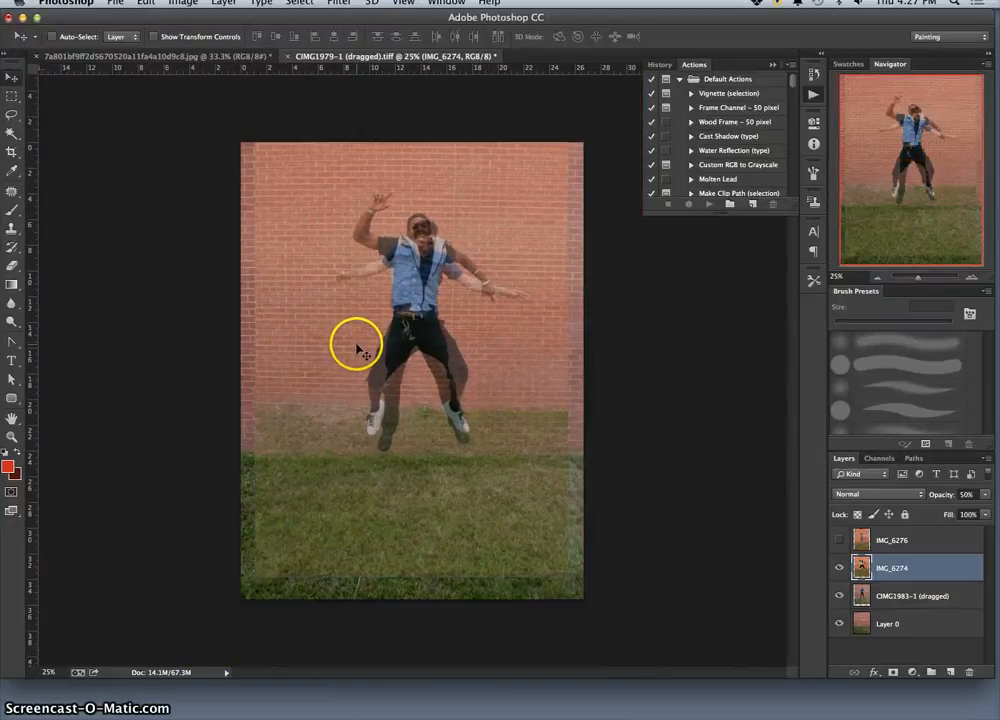
# Check the overlap of the two jumping men and restore the IMG_6274 layer to 100% opacity.
pyautogui.press('super+plus')
pyautogui.press('super+plus')
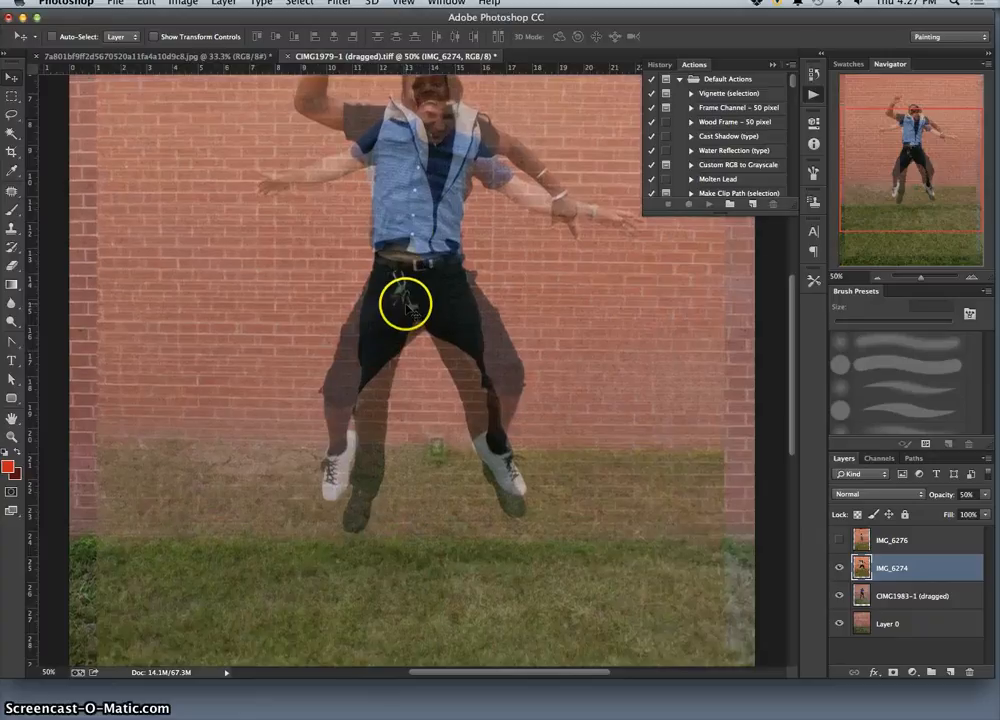
pyautogui.scroll(-1, 406, 309)
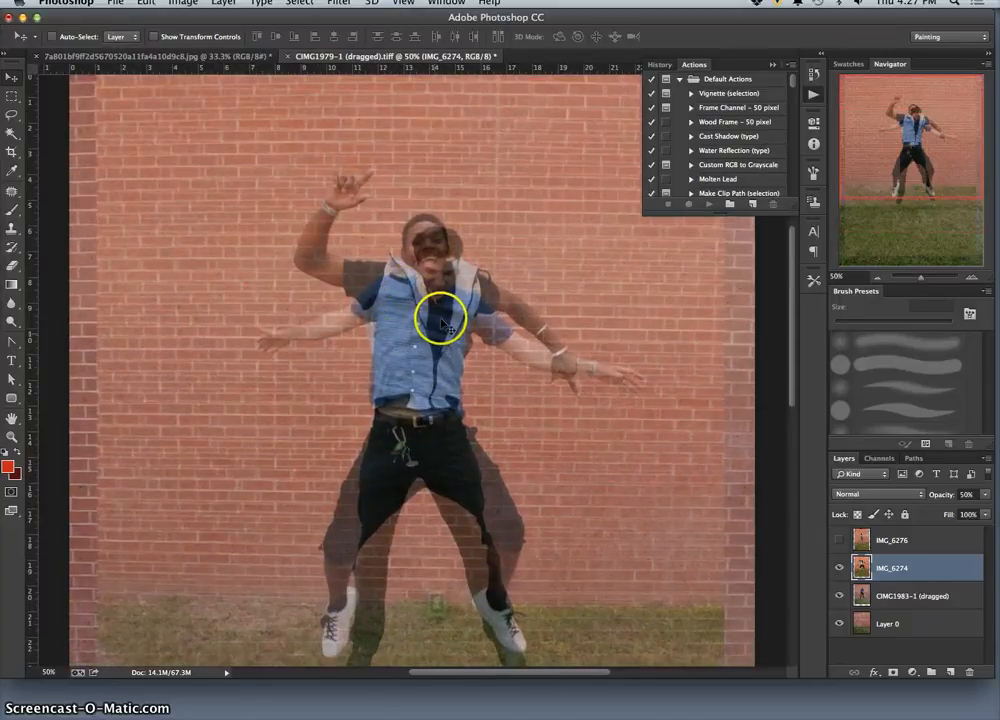
pyautogui.scroll(-2, 447, 331)
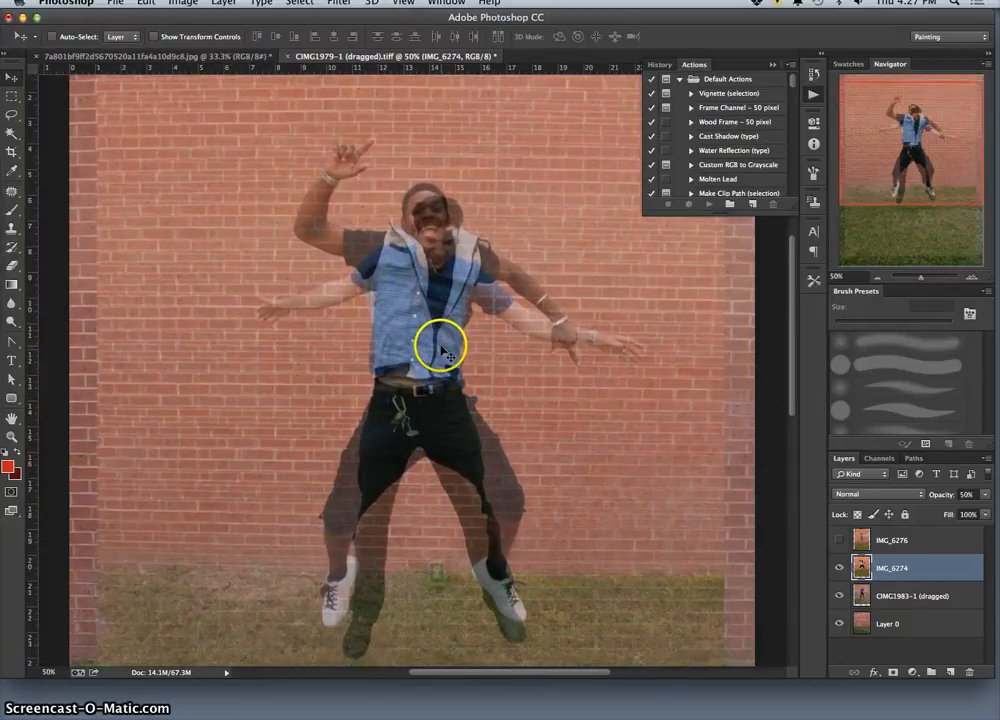
pyautogui.press('super+minus')
pyautogui.press('super+minus')
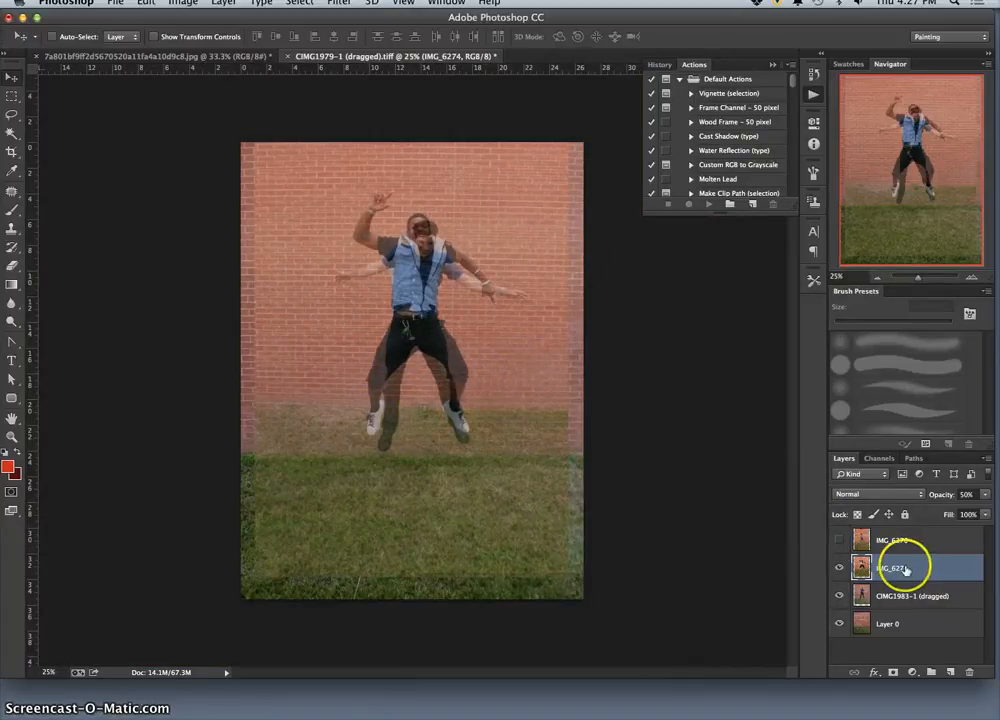
pyautogui.click(985, 496)
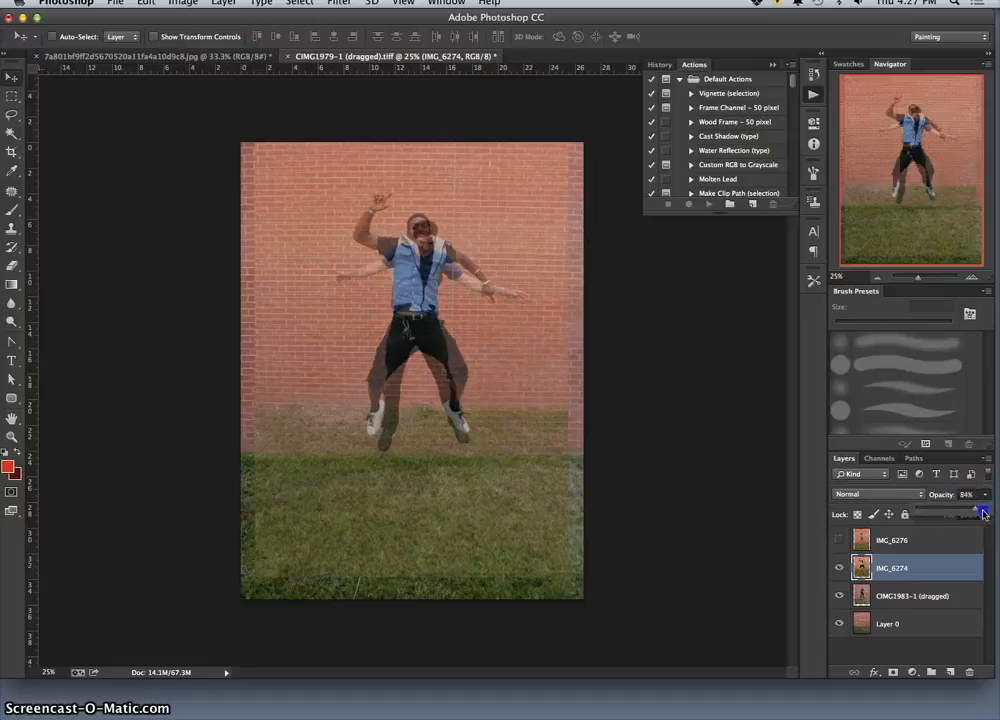
pyautogui.moveTo(983, 514); pyautogui.dragTo(990, 512)
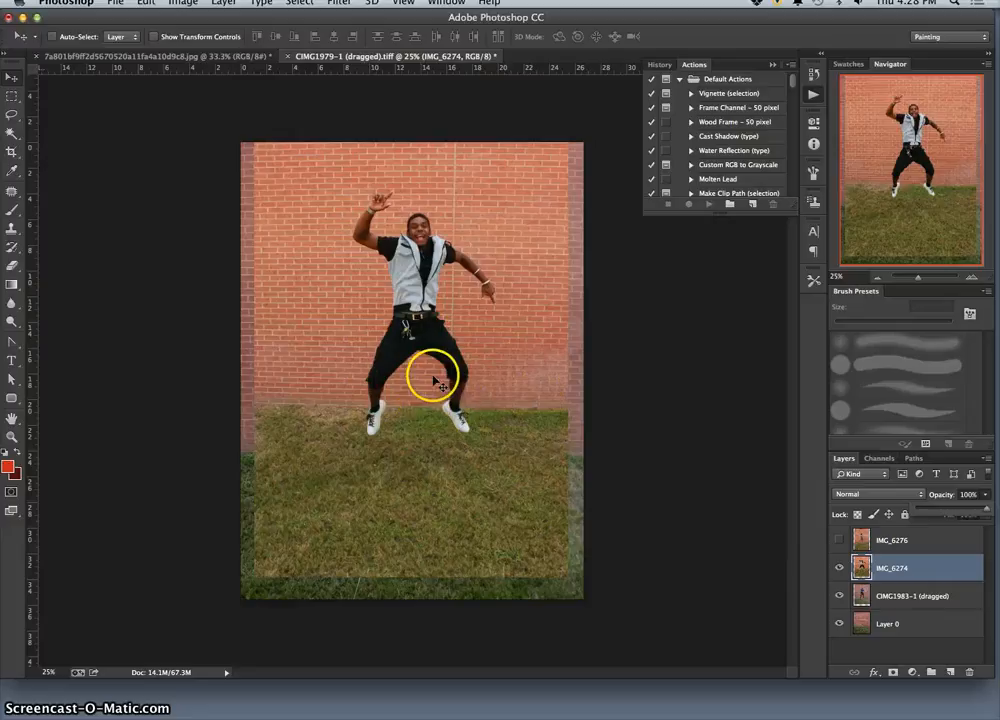
# Lasso and delete everything below the man's belt on IMG_6274 with both lower layers hidden, and show CIMG1983-1 (dragged) again.
pyautogui.click(12, 114)
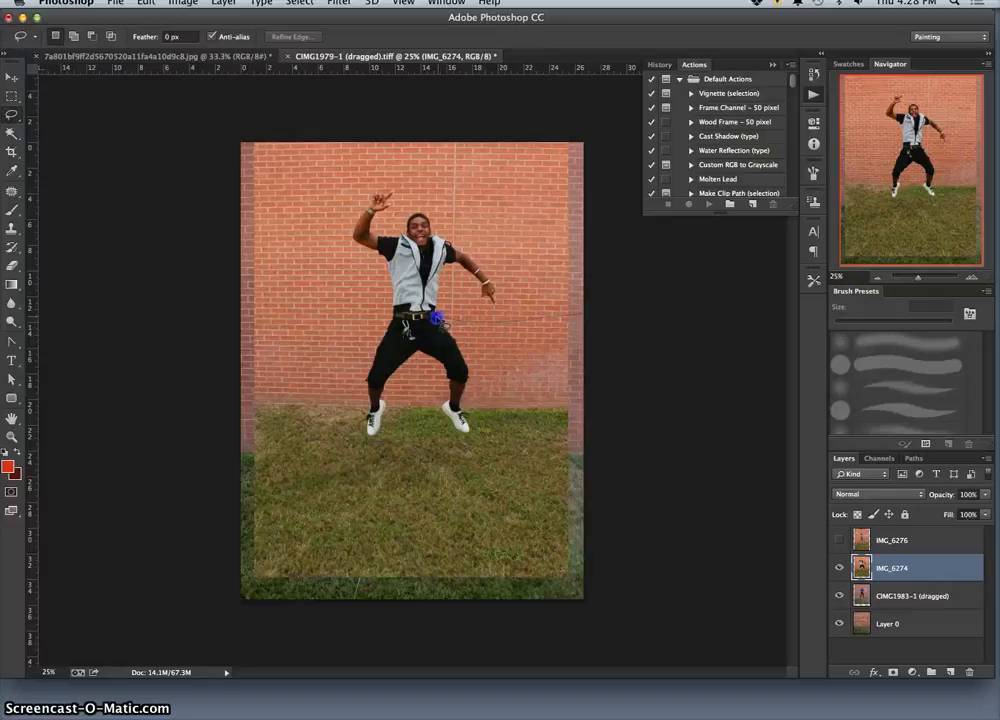
pyautogui.moveTo(428, 320); pyautogui.dragTo(420, 321)
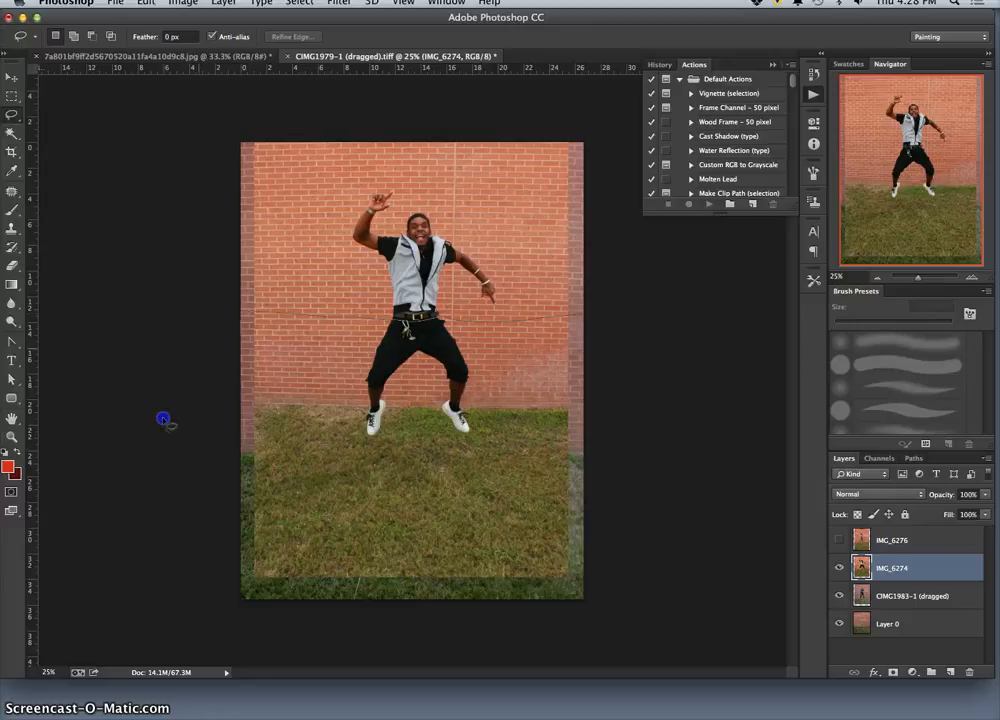
pyautogui.moveTo(657, 395); pyautogui.dragTo(657, 396)
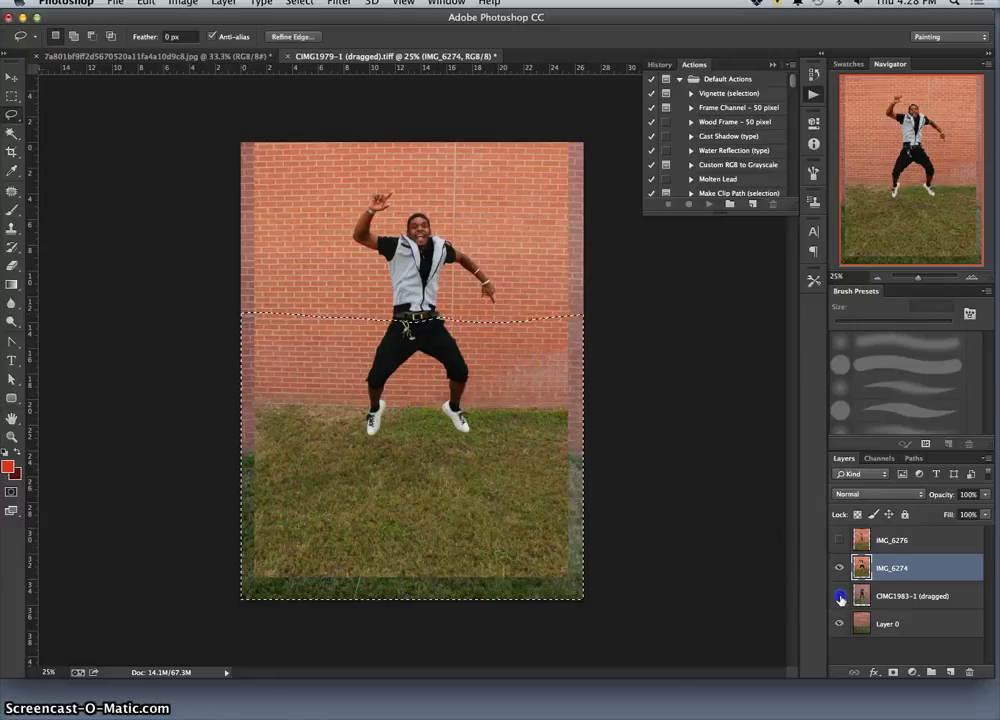
pyautogui.moveTo(839, 596); pyautogui.dragTo(839, 624)
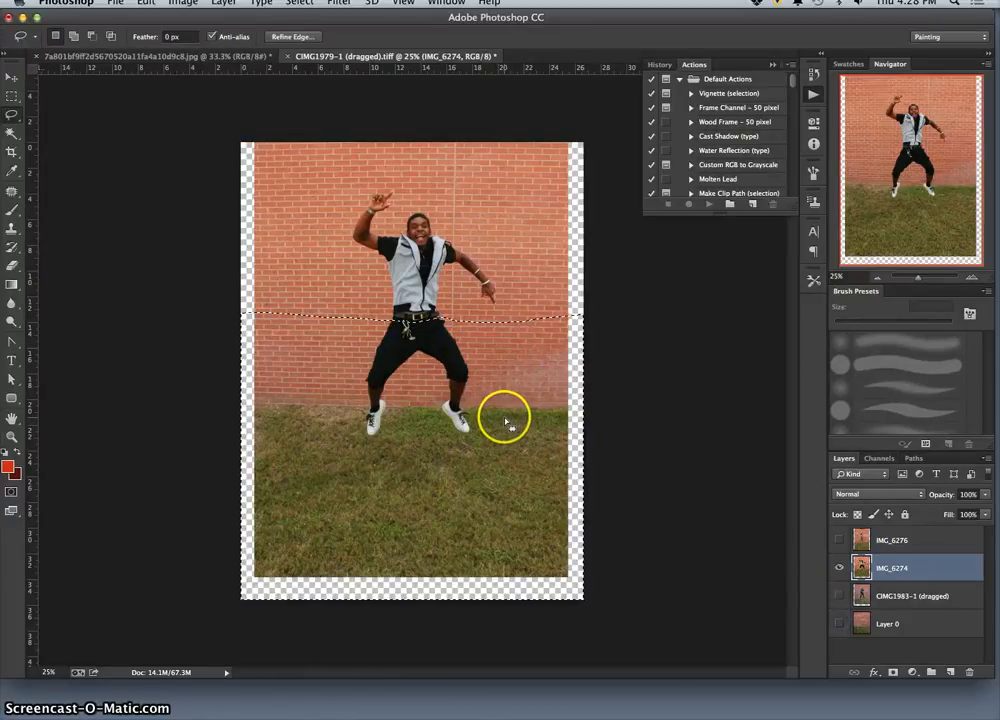
pyautogui.press('Delete')
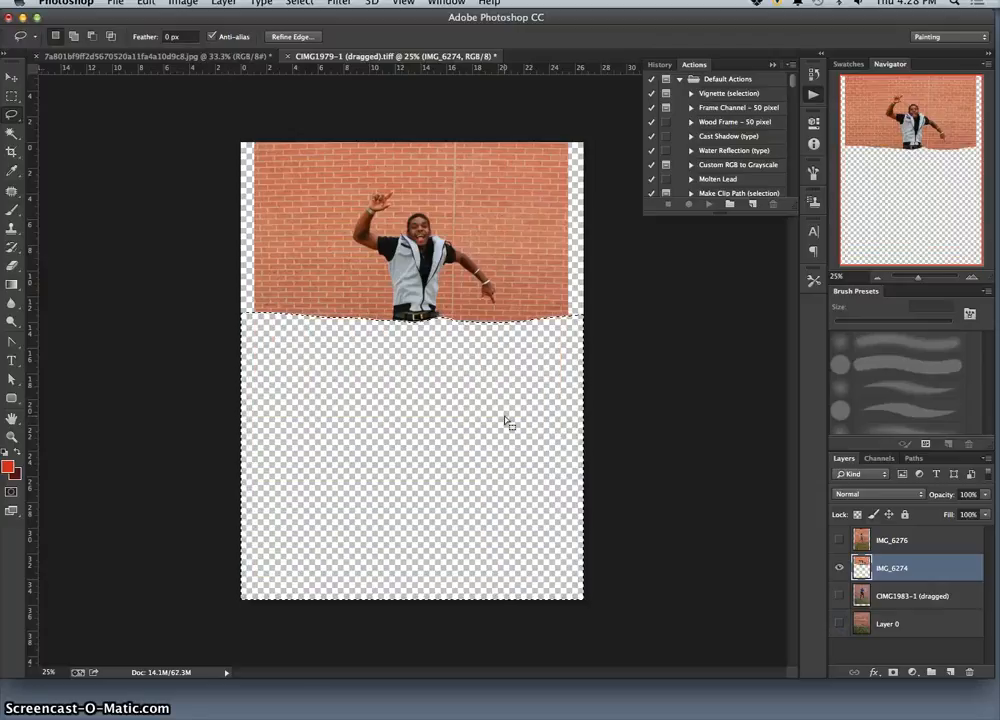
pyautogui.press('super+d')
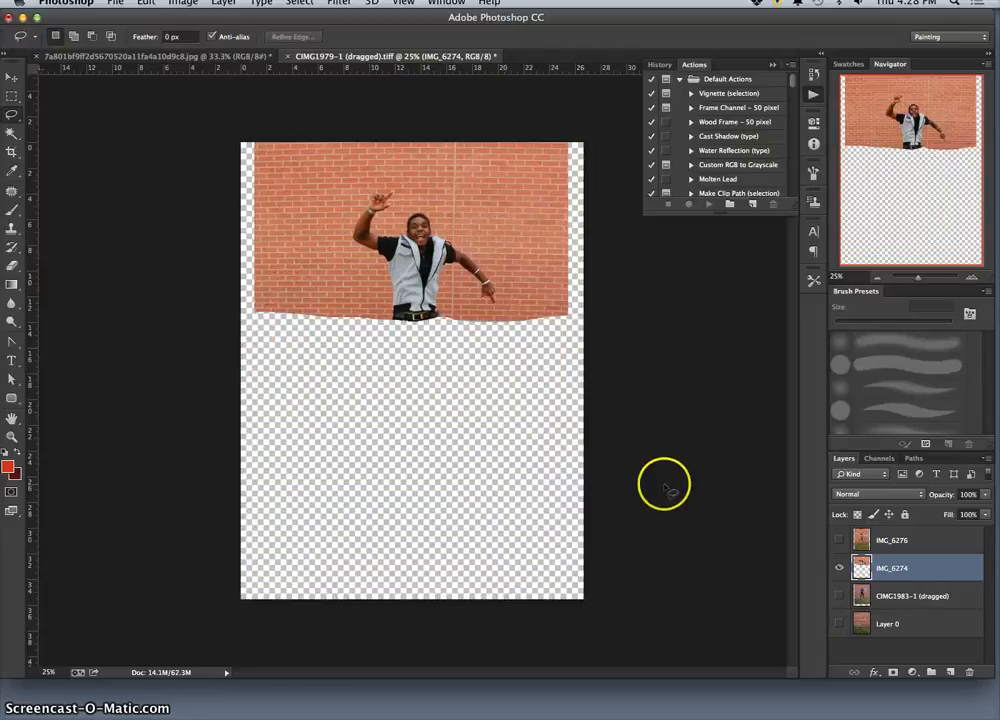
pyautogui.click(839, 596)
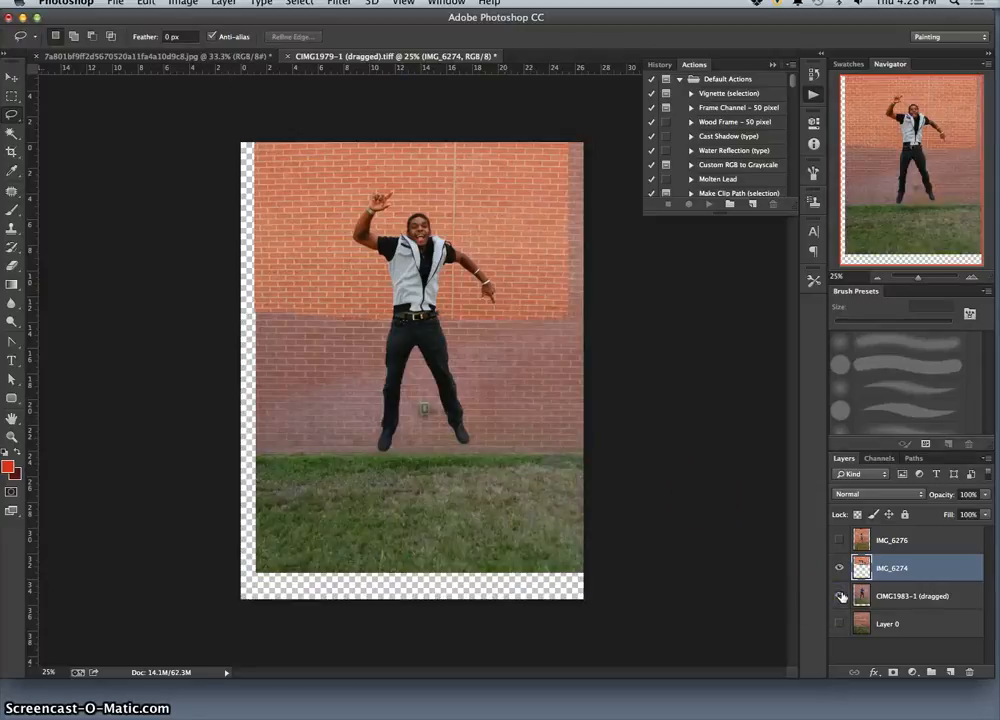
# Compare the figure with and without the IMG_6274 torso, and make the Layer 0 background visible.
pyautogui.click(843, 569)
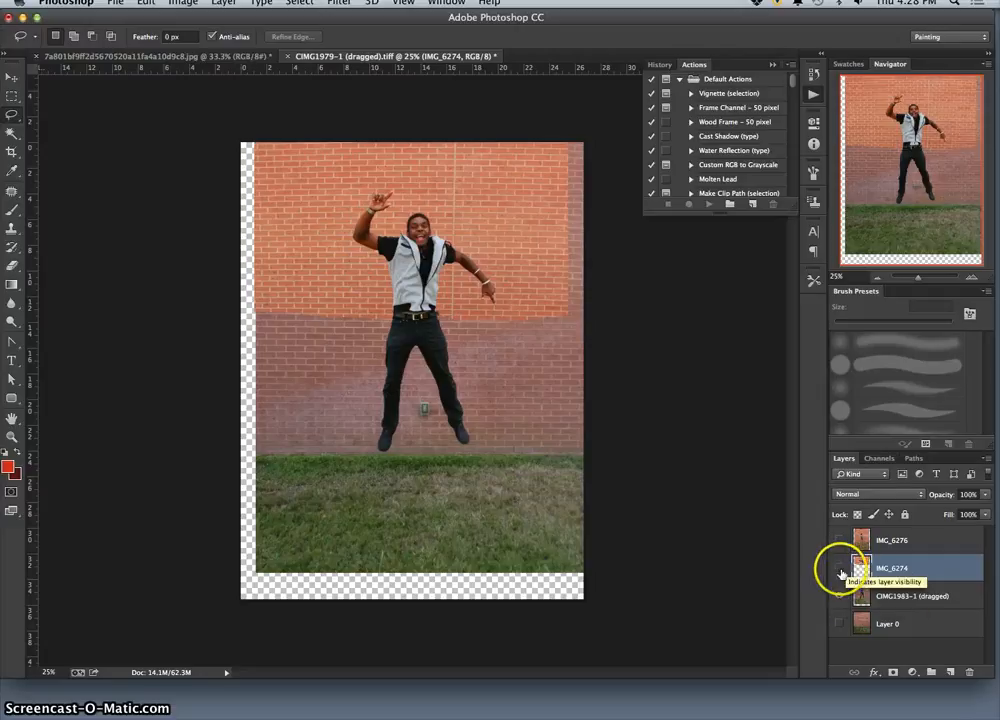
pyautogui.click(842, 571)
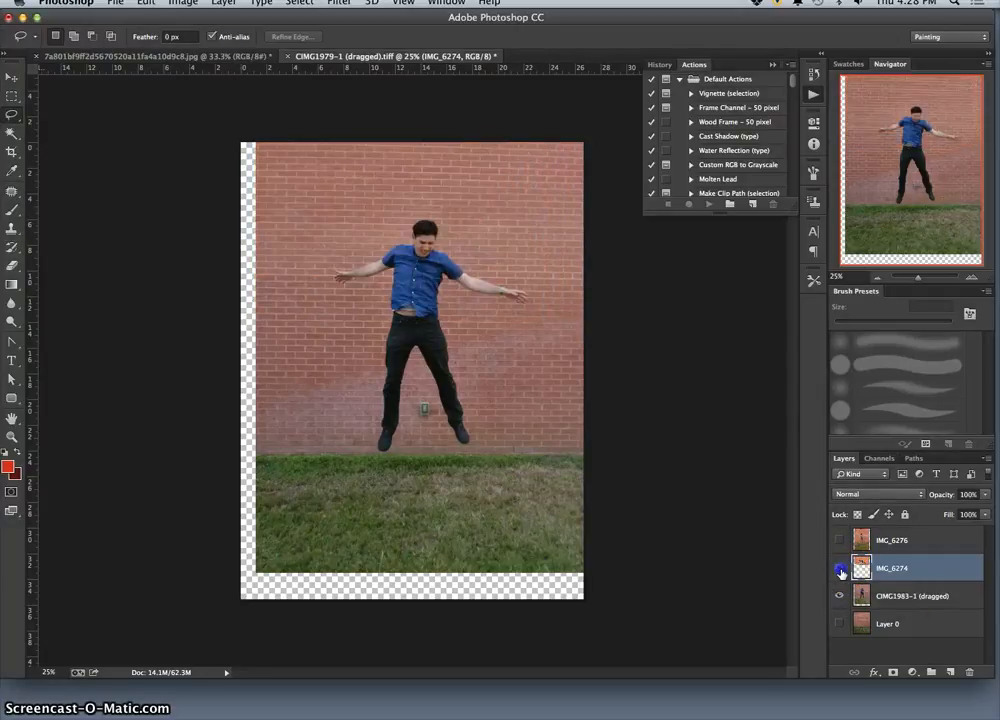
pyautogui.click(842, 571)
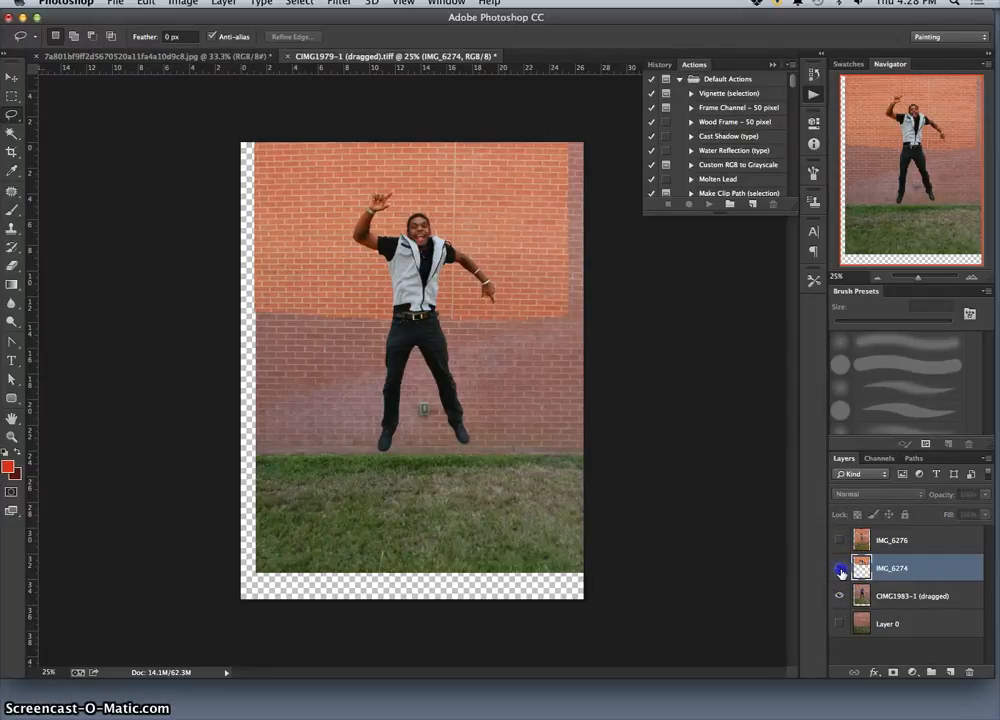
pyautogui.click(842, 571)
pyautogui.click(842, 571)
pyautogui.click(841, 623)
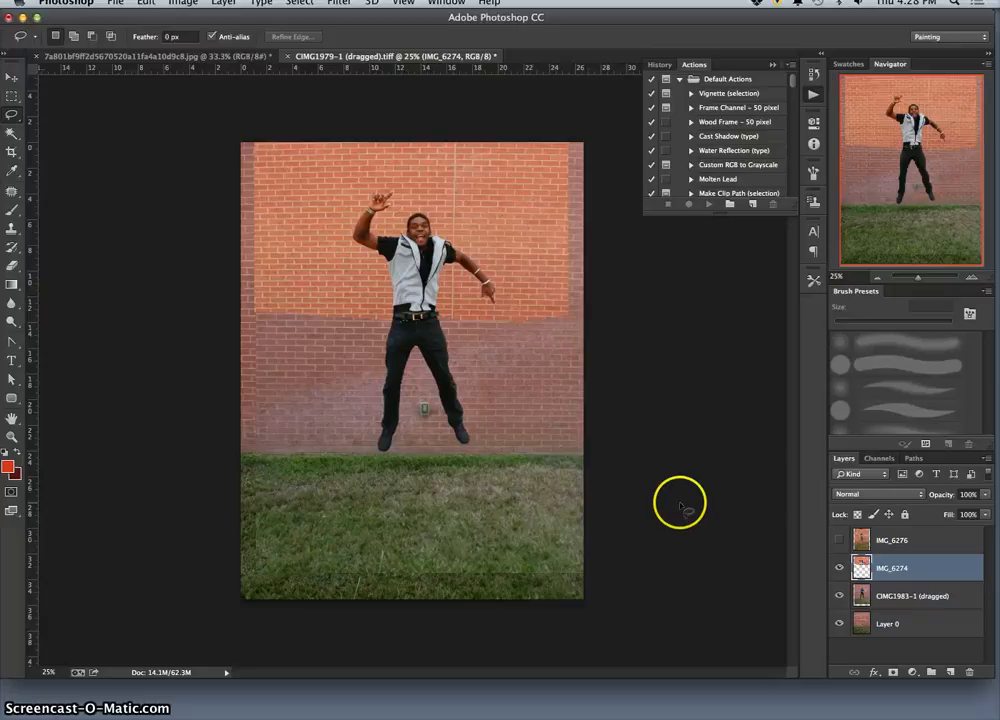
# Make the IMG_6276 layer visible and lower its opacity to 50%.
pyautogui.click(920, 545)
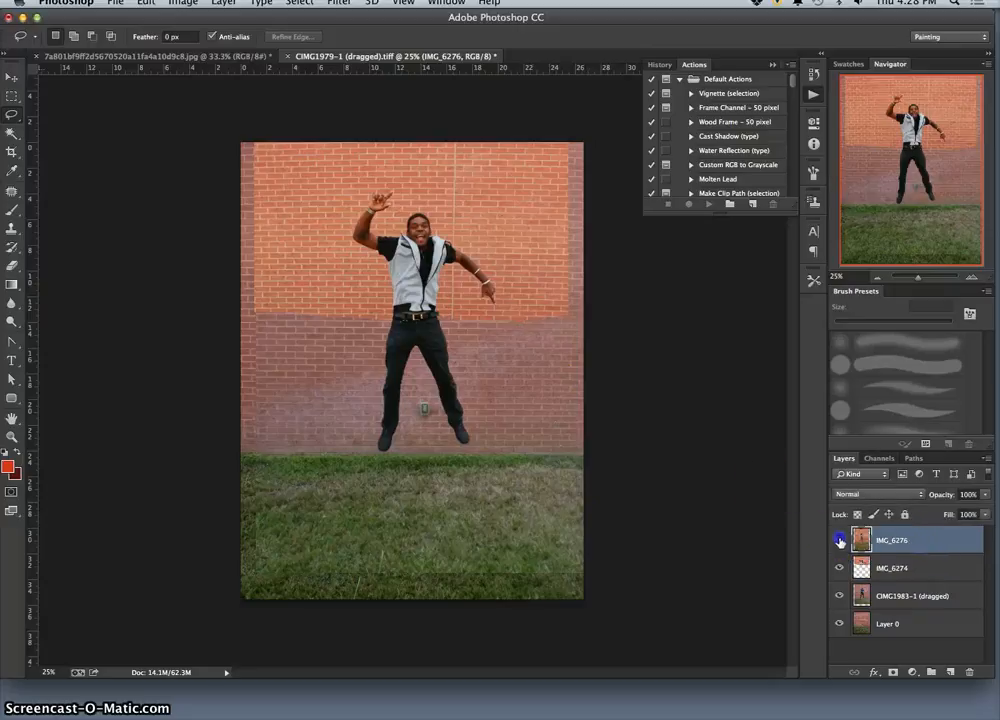
pyautogui.click(839, 540)
pyautogui.click(986, 494)
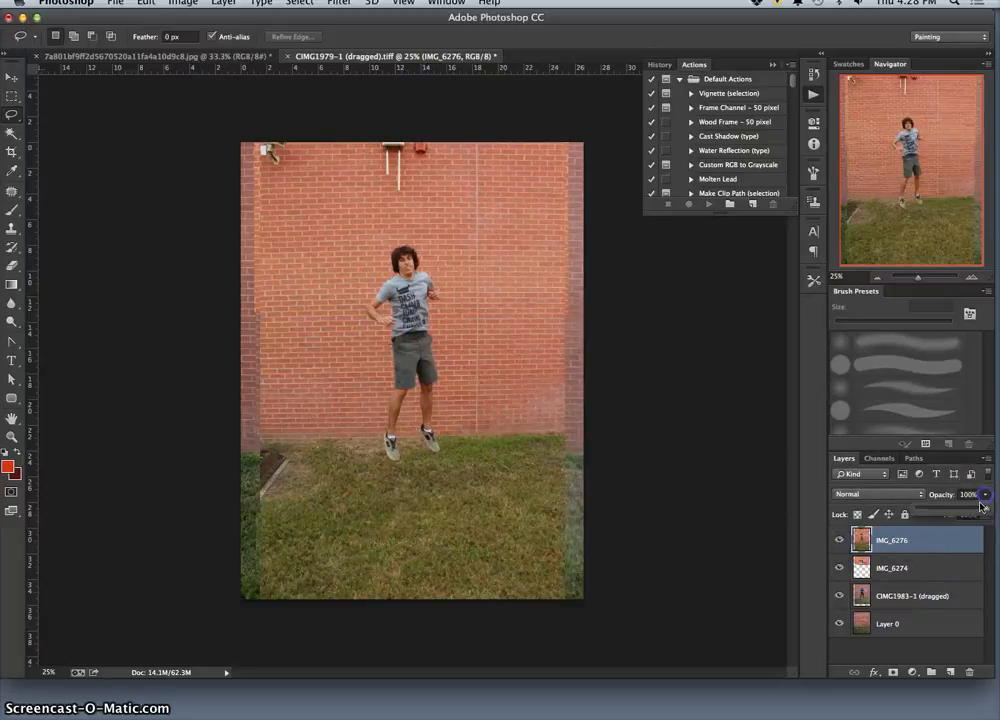
pyautogui.moveTo(960, 511); pyautogui.dragTo(953, 512)
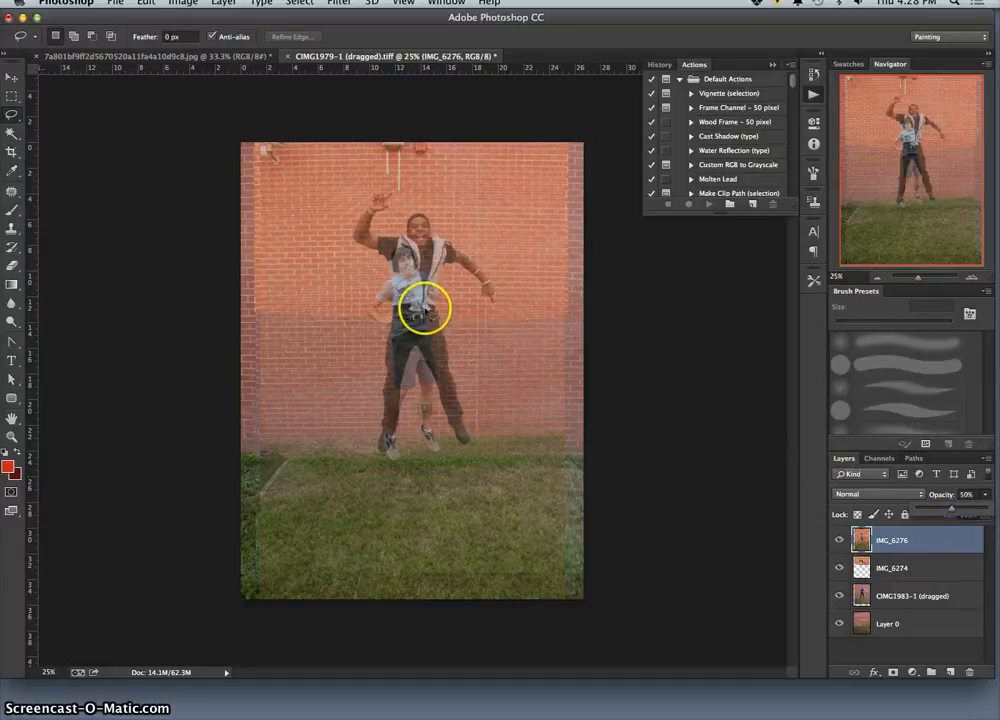
# Move the IMG_6276 layer up so its jumping man overlaps the composite figure's torso.
pyautogui.click(422, 302)
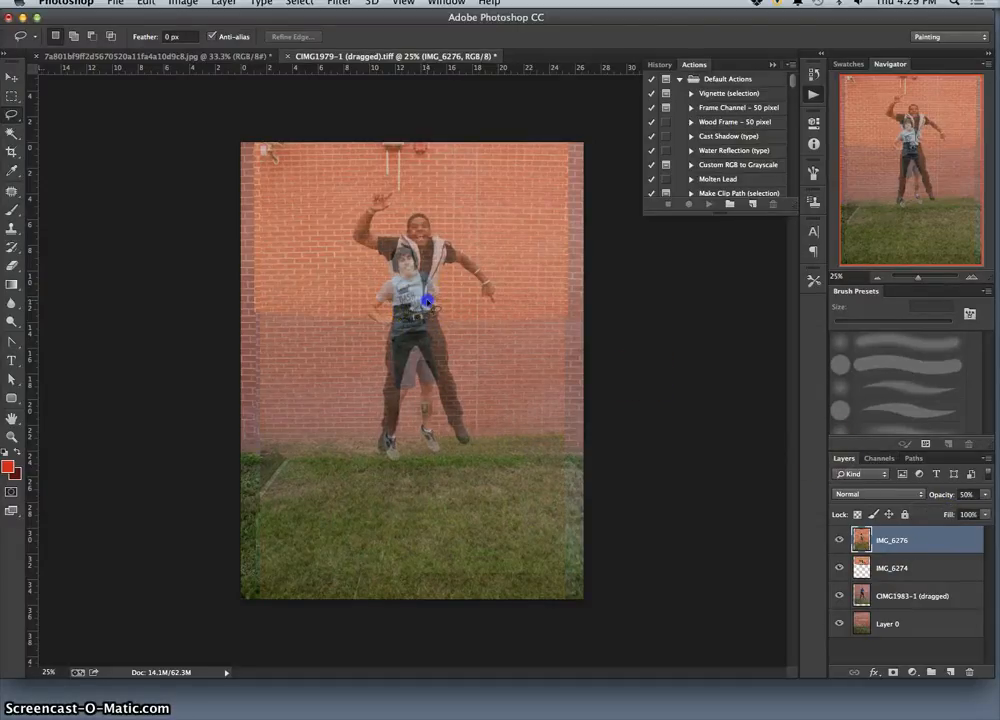
pyautogui.click(12, 77)
pyautogui.moveTo(440, 295); pyautogui.dragTo(420, 257)
# Fine-tune the IMG_6276 layer's position so its head lines up with the head of the man on IMG_6274.
pyautogui.press('super+plus')
pyautogui.press('super+plus')
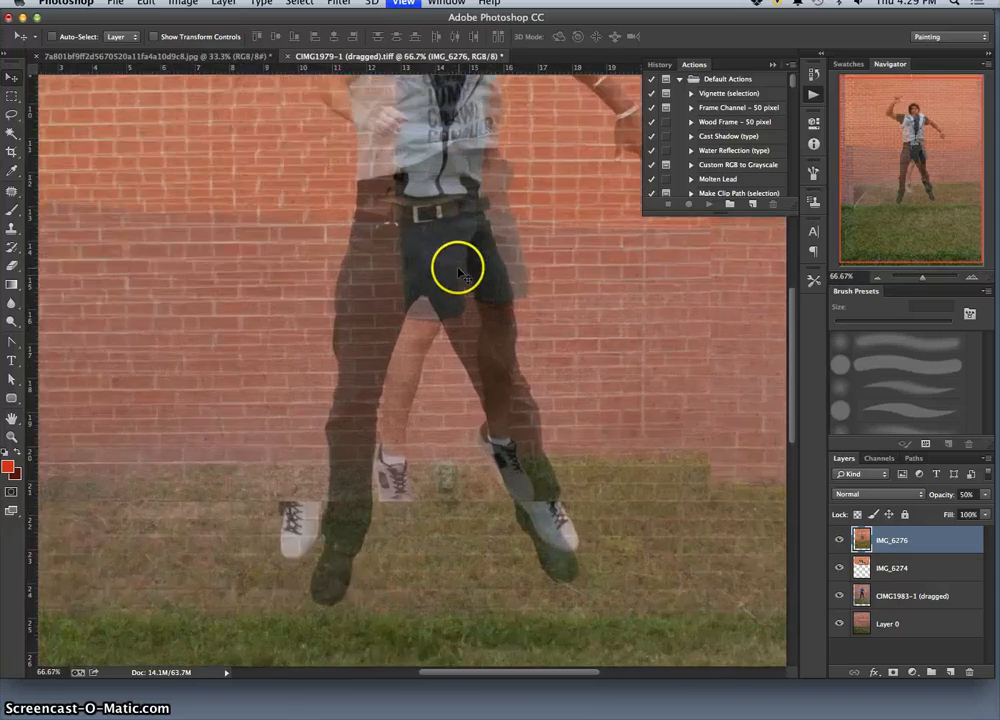
pyautogui.scroll(5, 462, 275)
pyautogui.scroll(-4, 462, 276)
pyautogui.scroll(-3, 460, 274)
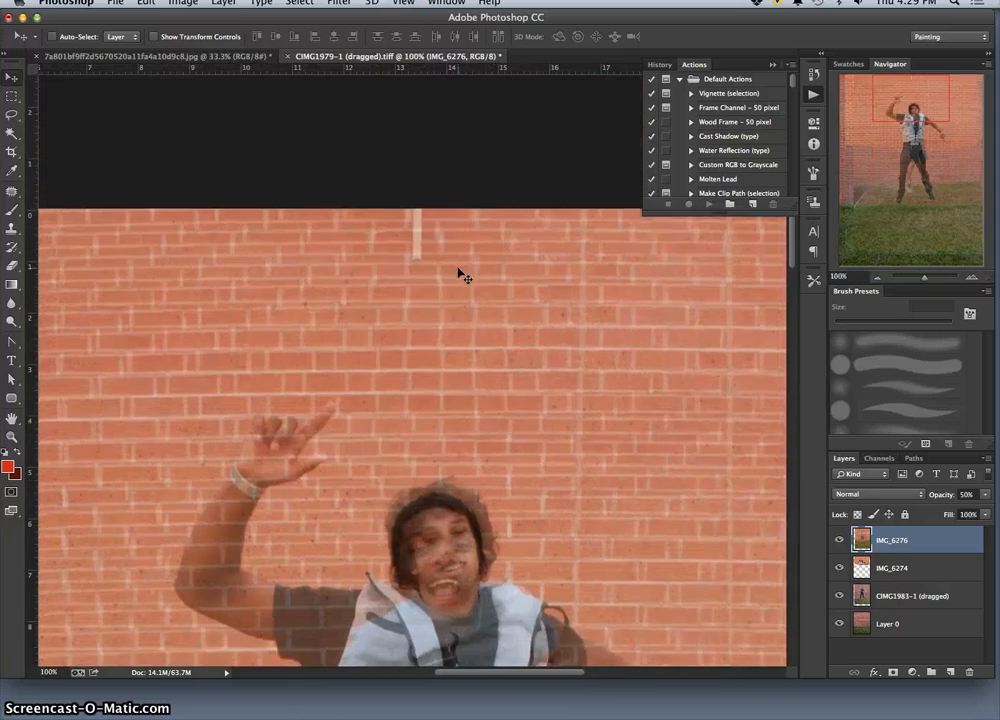
pyautogui.moveTo(453, 424); pyautogui.dragTo(447, 452)
pyautogui.press('super+minus')
pyautogui.press('super+minus')
pyautogui.press('super+minus')
pyautogui.press('super+minus')
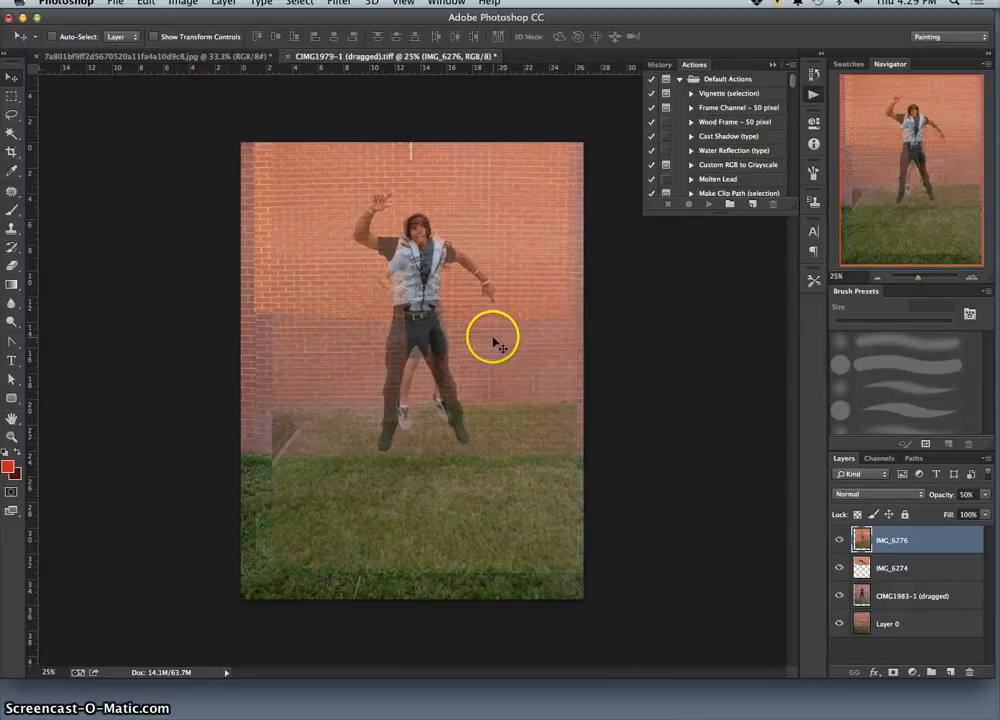
# Start saving the document under a new name on the Desktop in Photoshop format with layers kept.
pyautogui.click(114, 4)
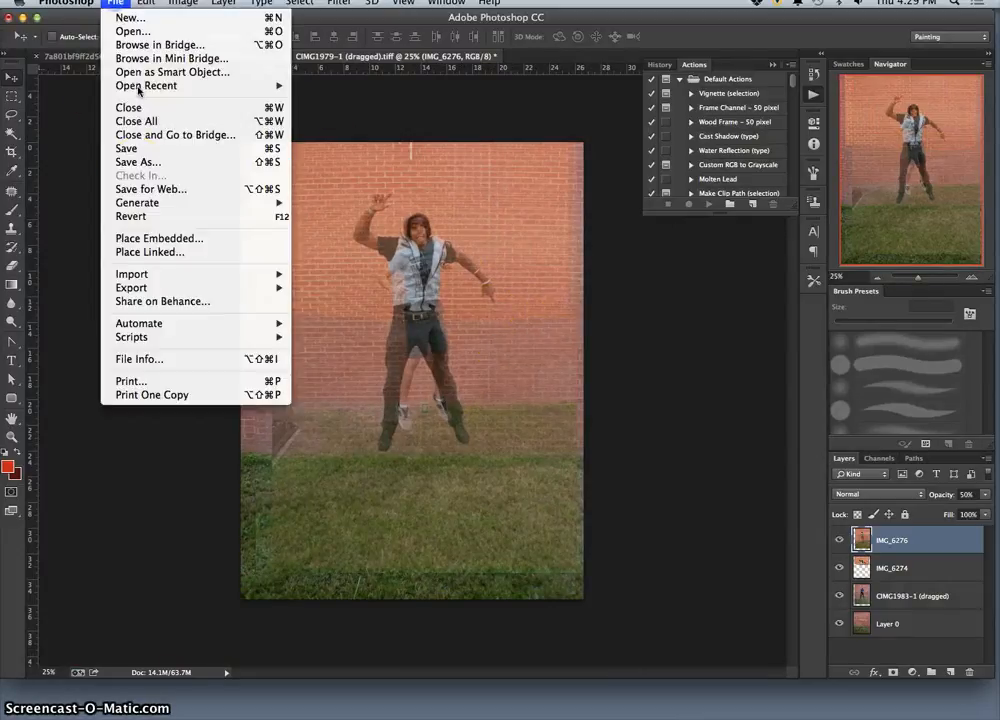
pyautogui.click(132, 162)
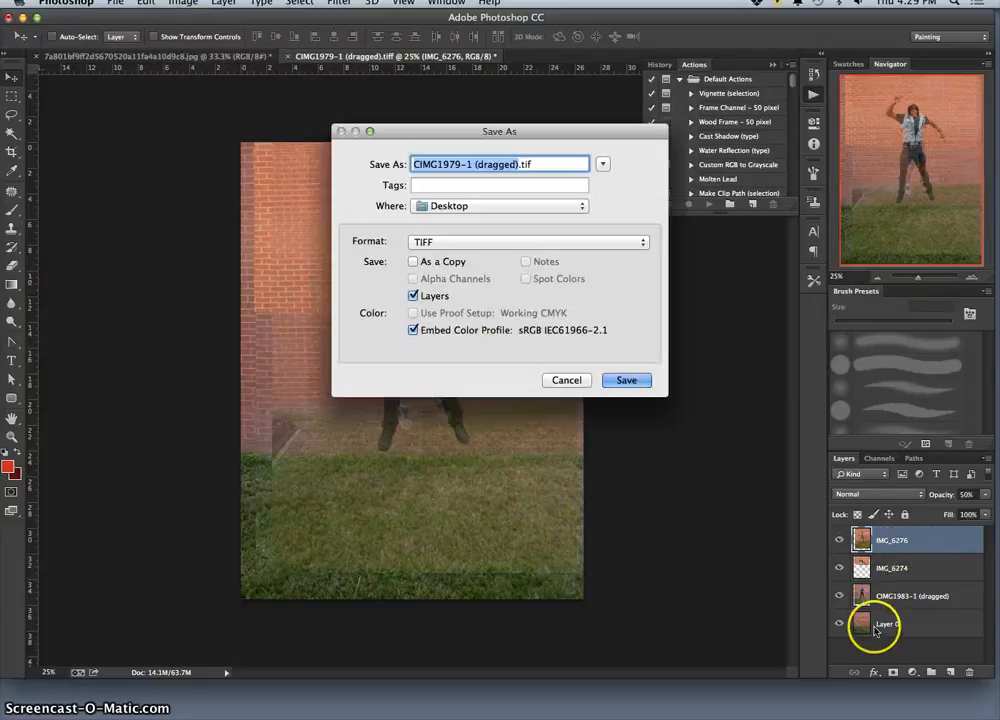
pyautogui.click(494, 207)
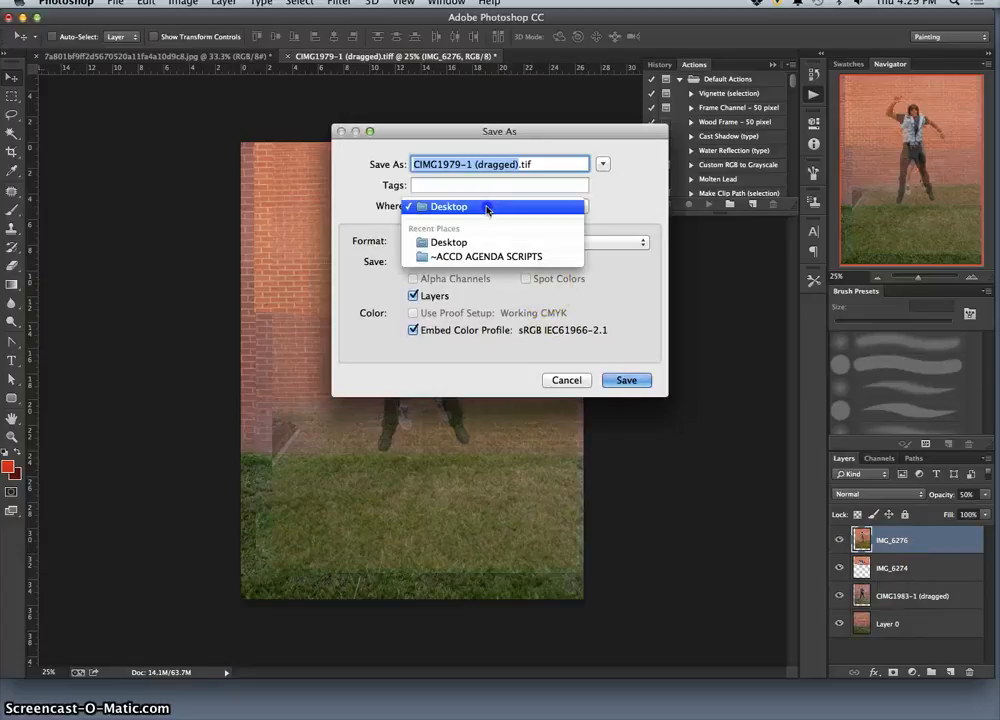
pyautogui.click(487, 207)
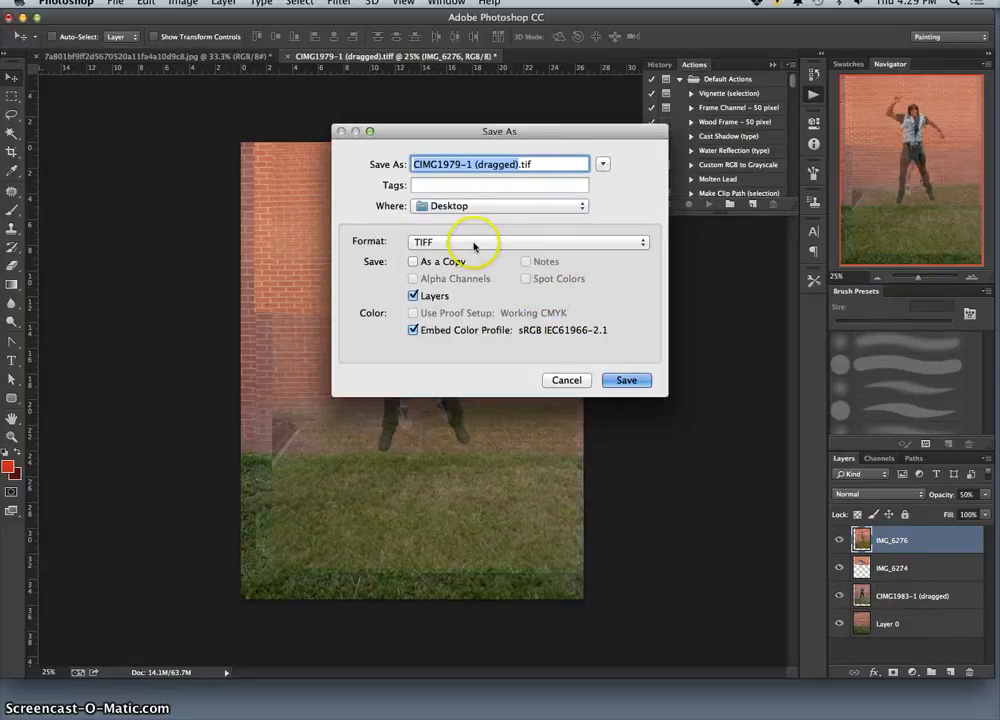
pyautogui.click(473, 245)
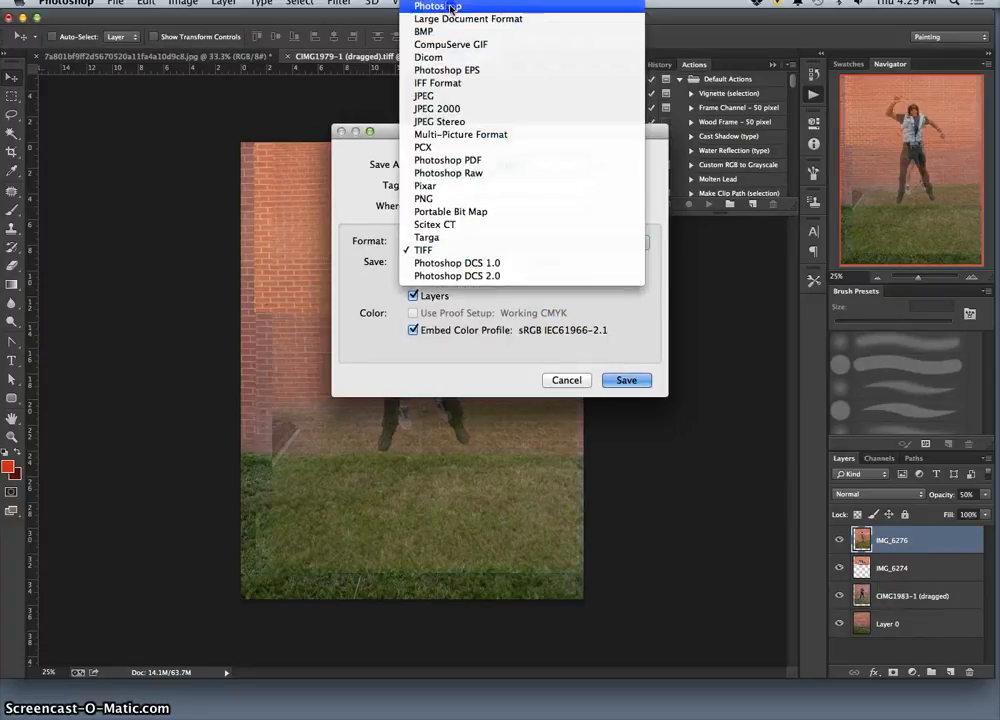
pyautogui.click(470, 6)
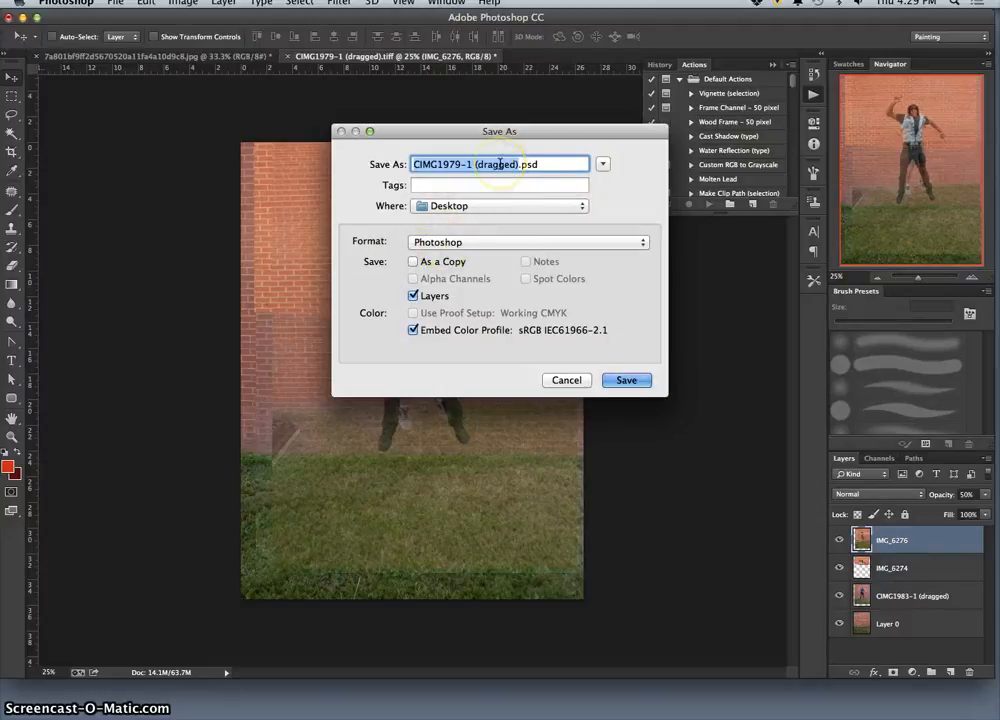
# Name the file with the author's full name followed by "-Jumping Exquisite Corpse Demo FA15" and save it.
pyautogui.write('K')
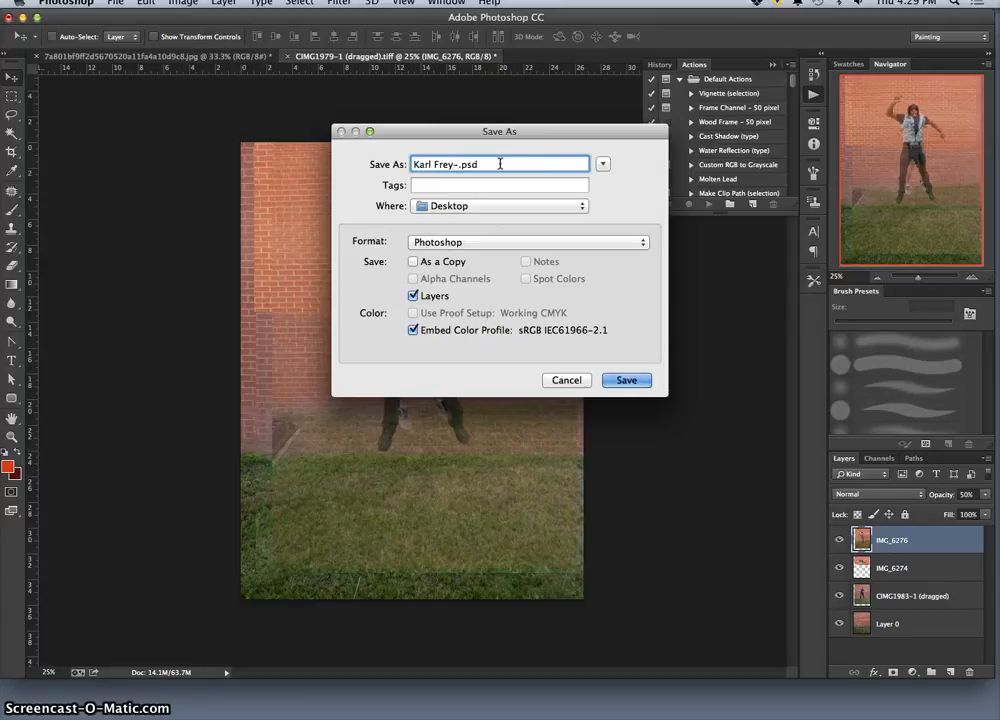
pyautogui.write('arl Frey-Jumping Exquisite Corpse')
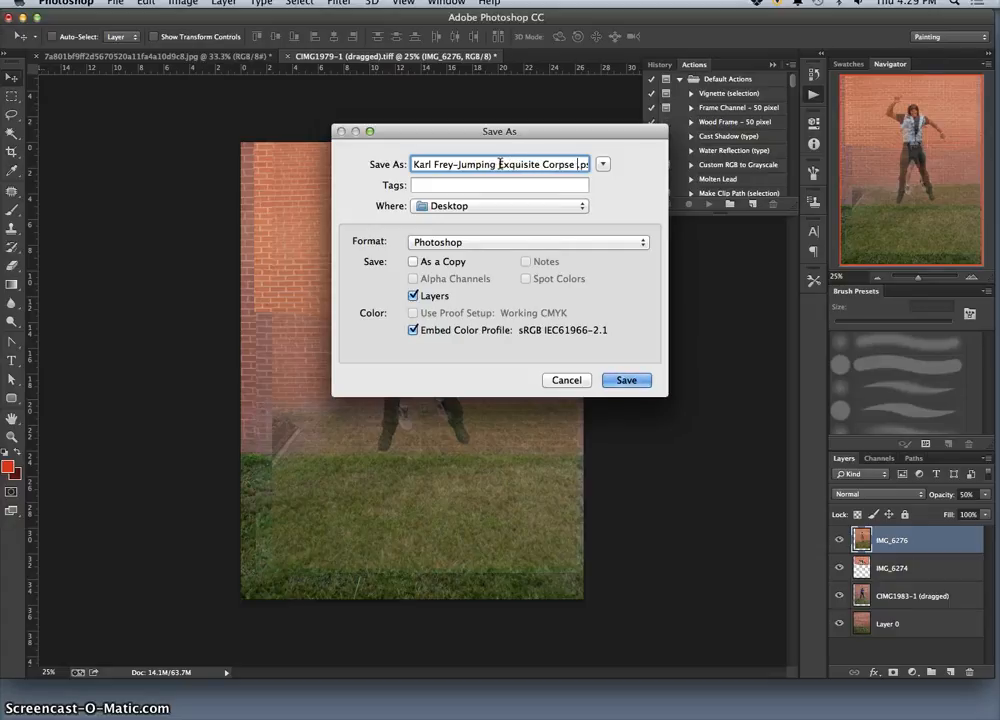
pyautogui.write(' Dem')
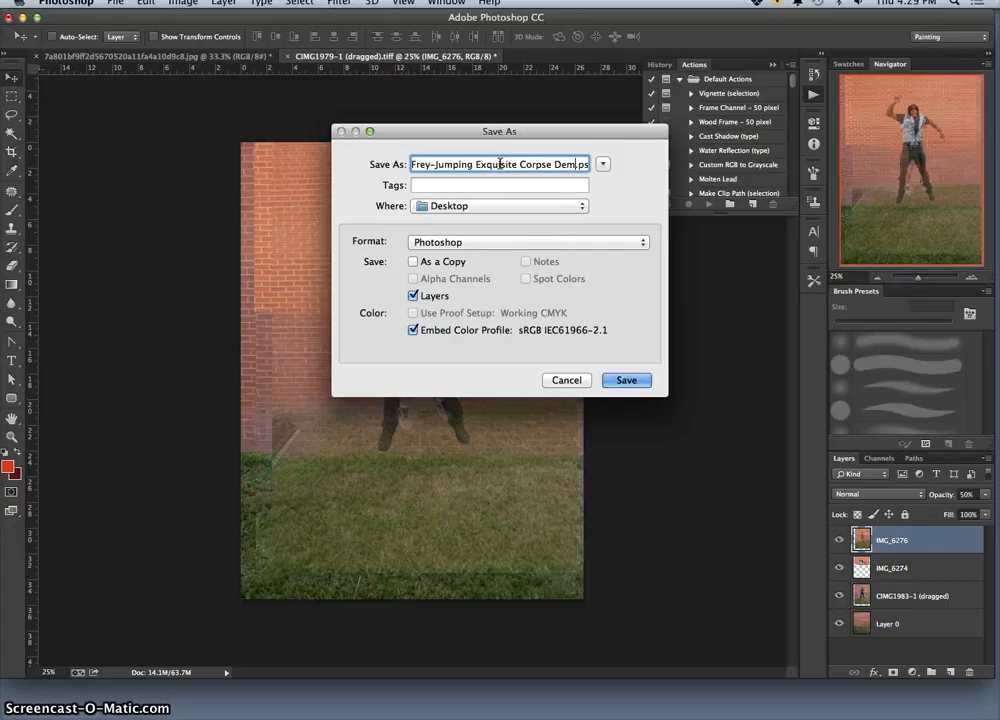
pyautogui.write('o FA1')
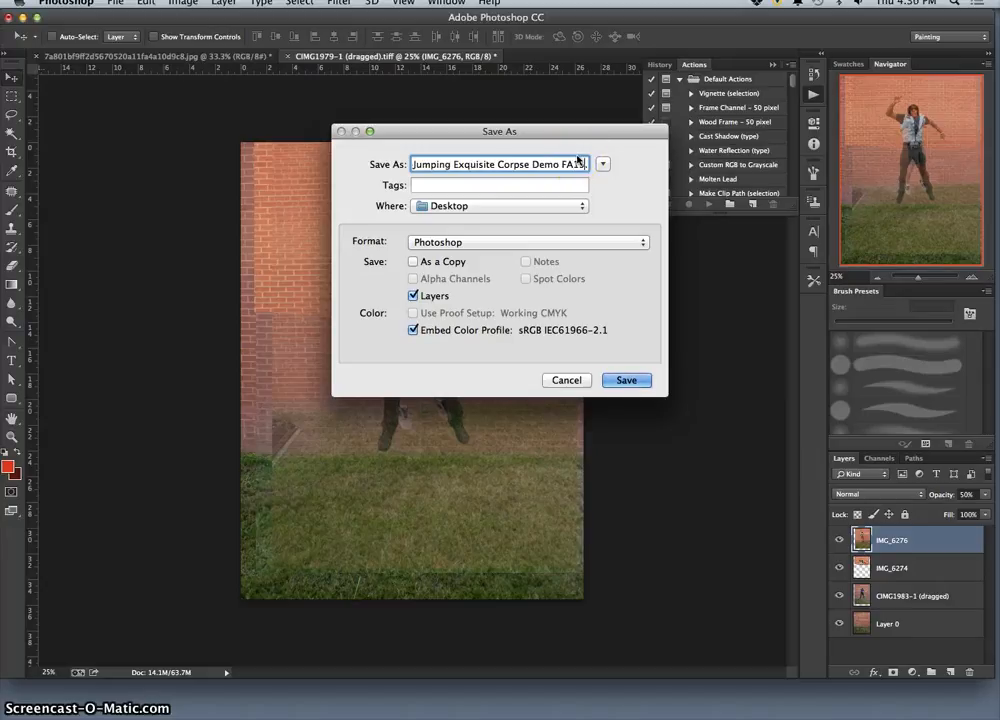
pyautogui.write('5')
pyautogui.click(636, 386)
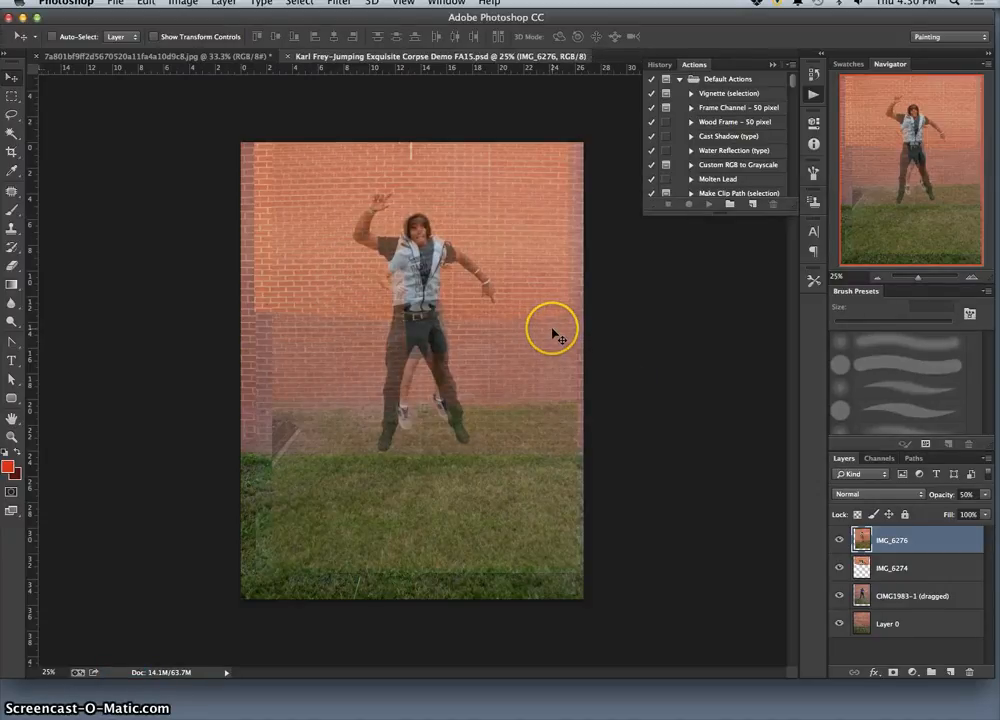
# Switch to the desktop, move the saved PSD to an open area left of the source photos, and tag it Green.
pyautogui.press('F11')
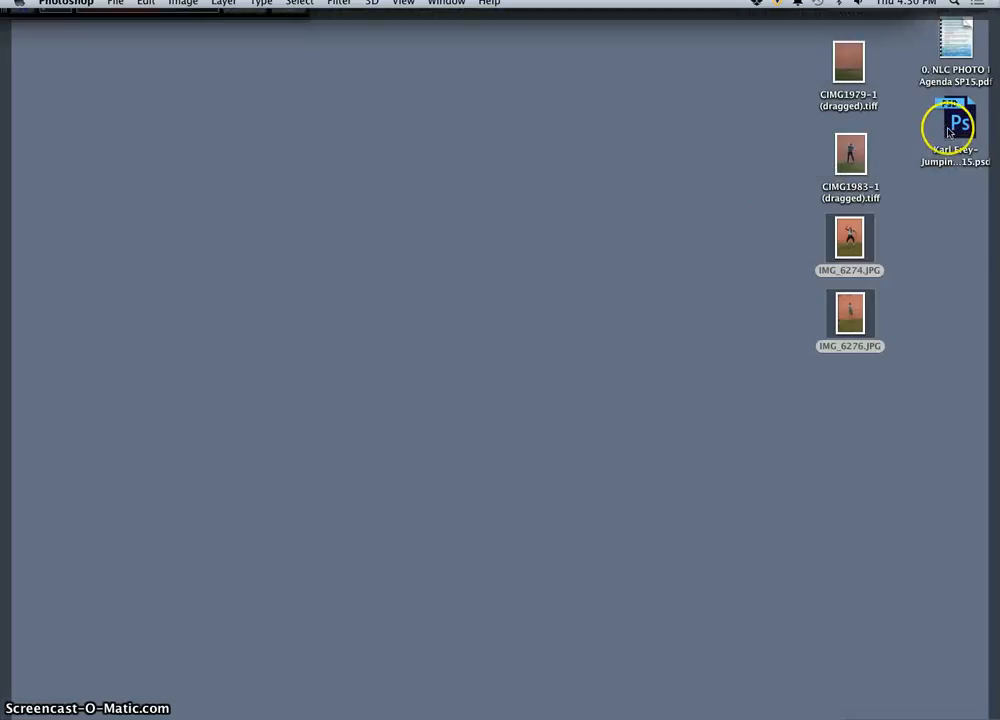
pyautogui.moveTo(948, 130); pyautogui.dragTo(662, 163)
pyautogui.click(724, 176)
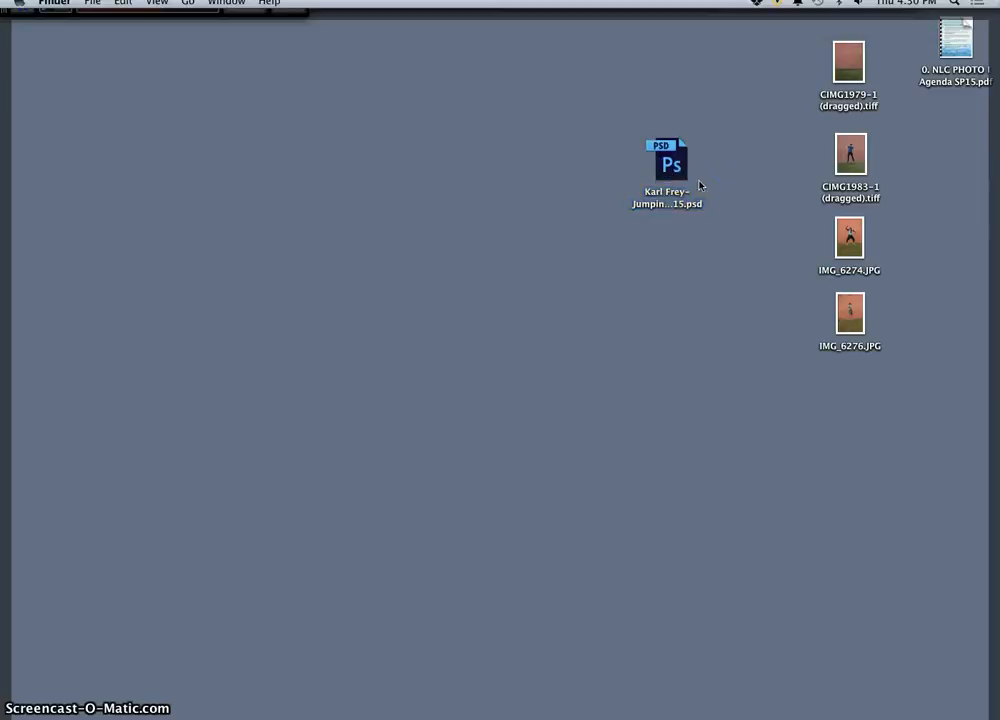
pyautogui.click(672, 203)
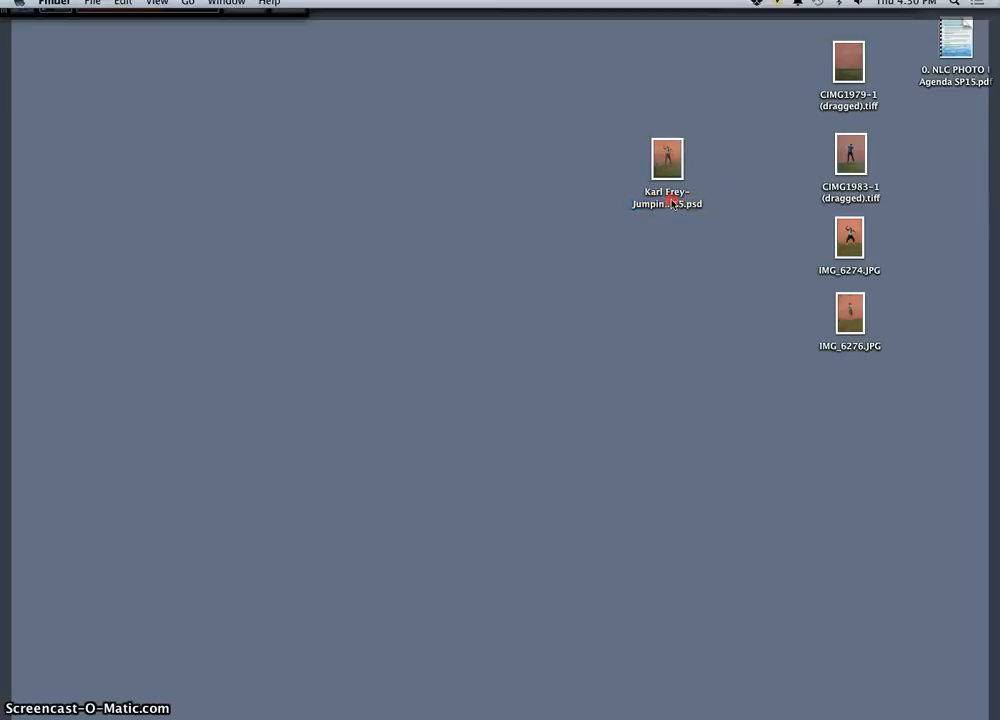
pyautogui.rightClick(672, 203)
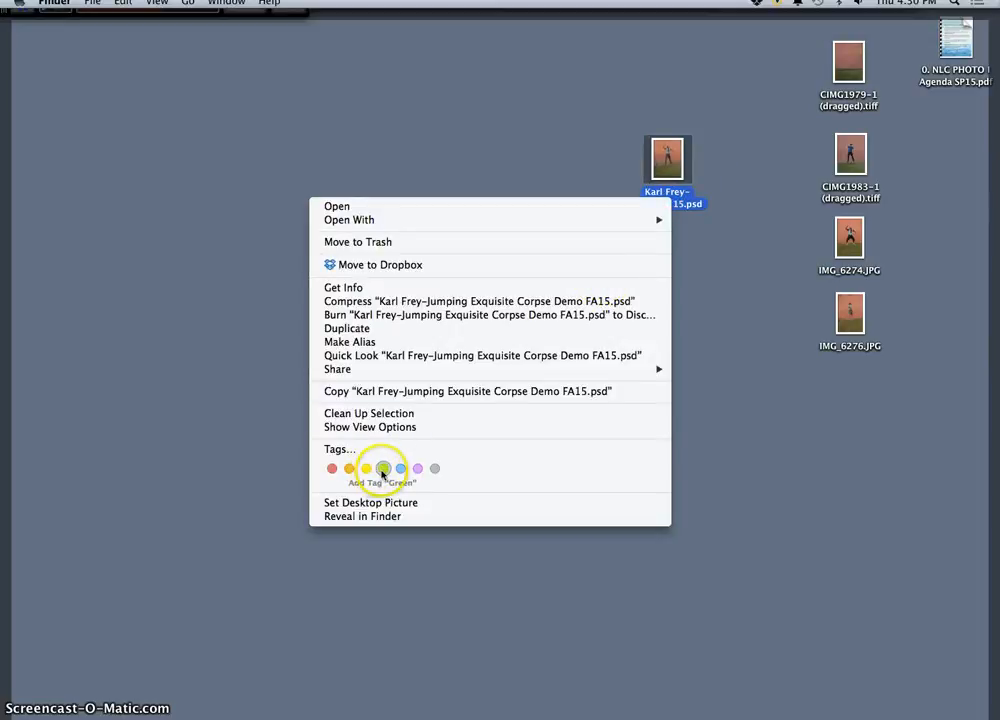
pyautogui.click(383, 470)
pyautogui.click(633, 262)
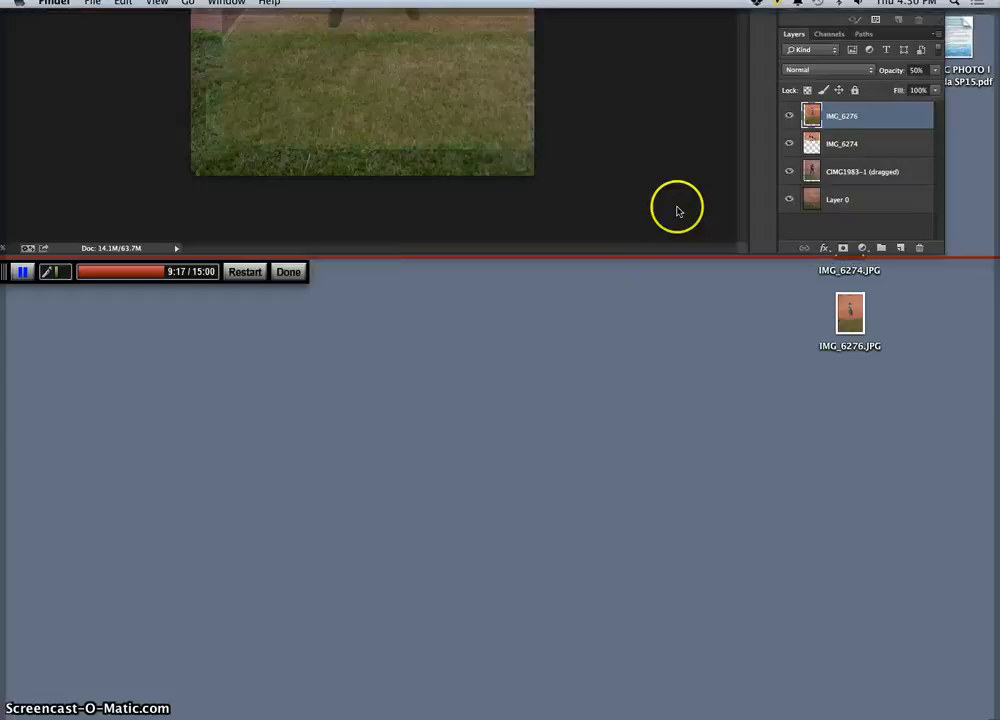
# Return to Photoshop and close the saved PSD and the geometric-pattern JPG, discarding the JPG's changes.
pyautogui.press('F11')
pyautogui.press('F11')
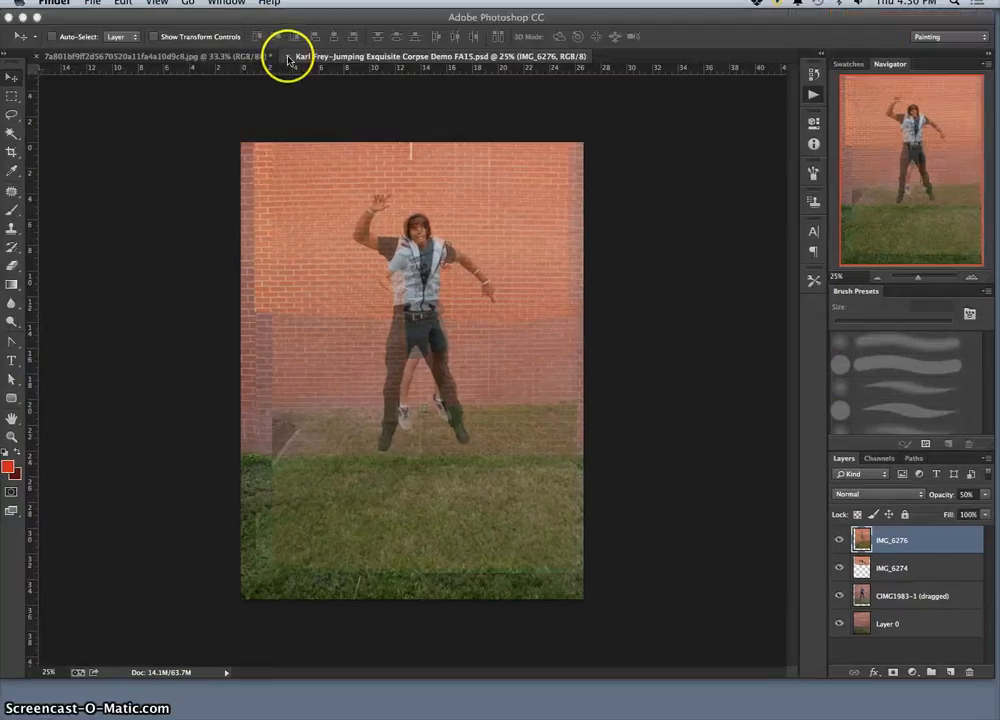
pyautogui.click(288, 60)
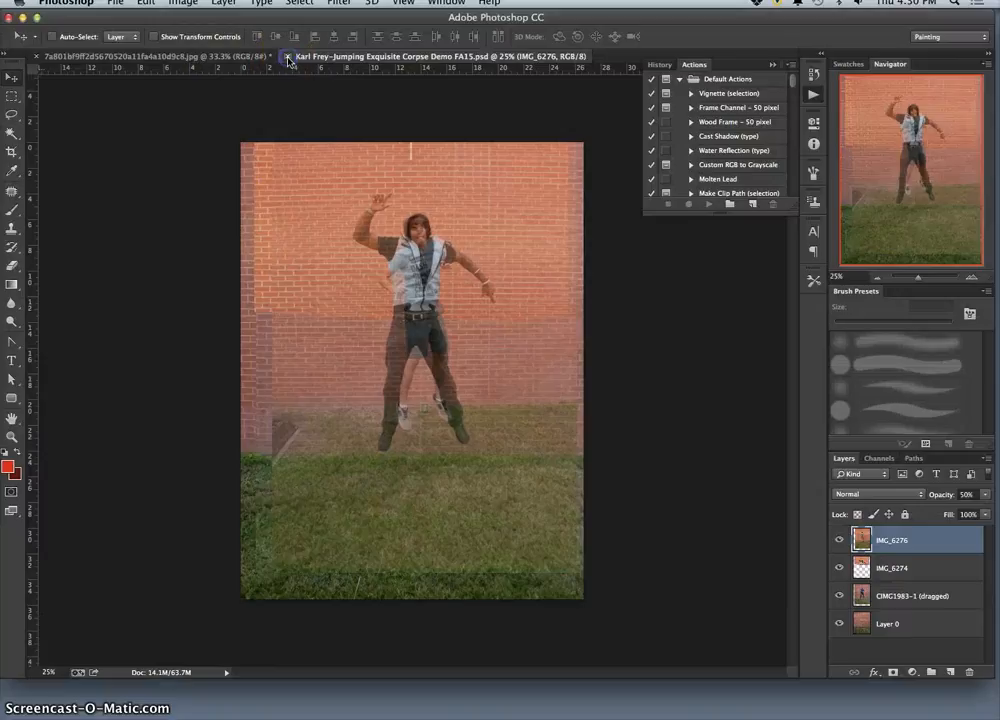
pyautogui.click(288, 58)
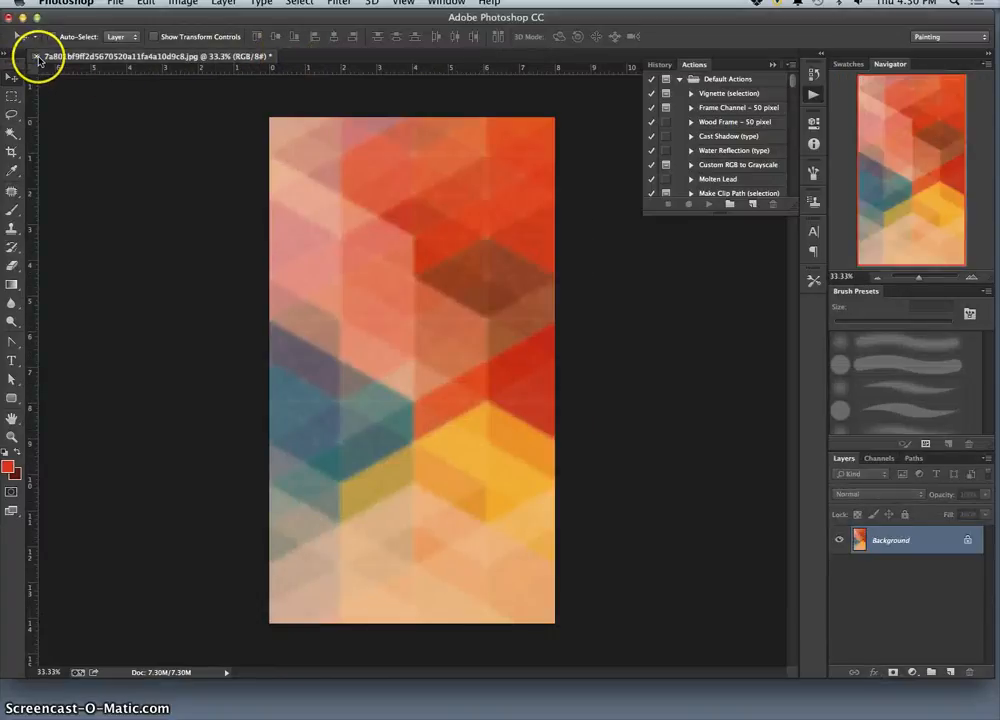
pyautogui.click(10, 17)
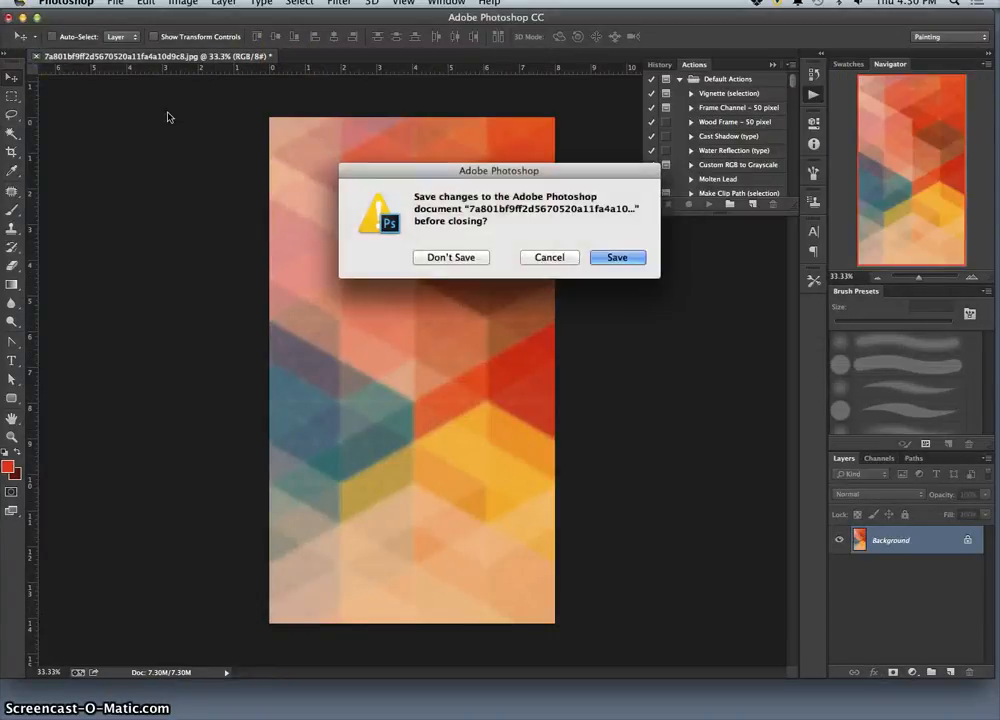
pyautogui.click(455, 258)
pyautogui.click(10, 17)
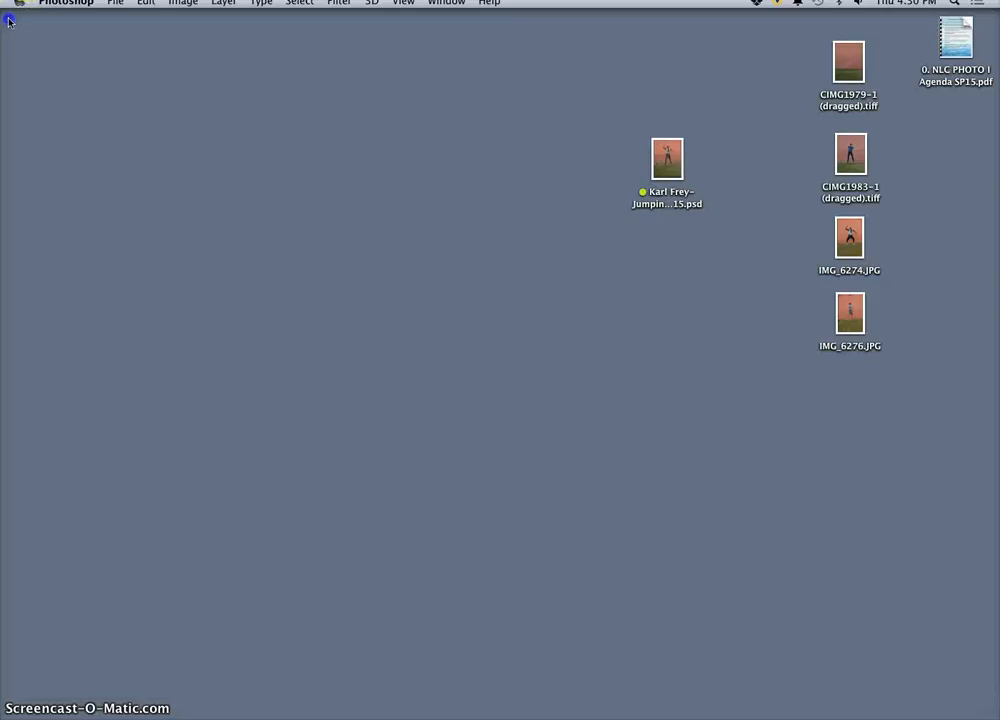
# Switch to the desktop and create a folder named with the author's full name followed by "Exercises PHOTO FA15".
pyautogui.click(308, 263)
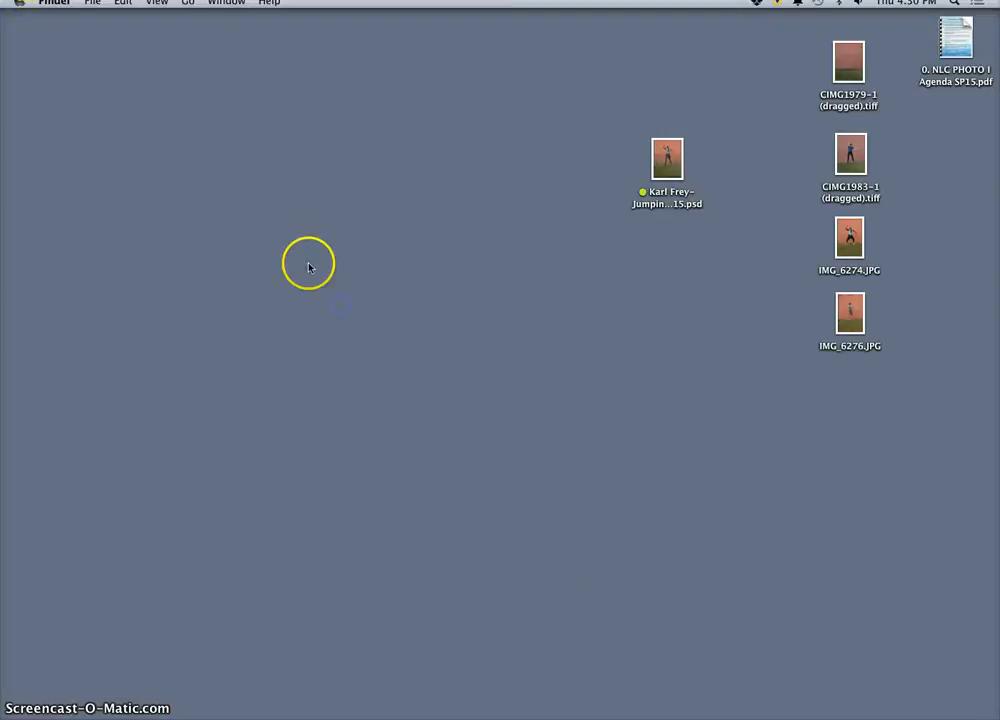
pyautogui.rightClick(628, 403)
pyautogui.click(640, 409)
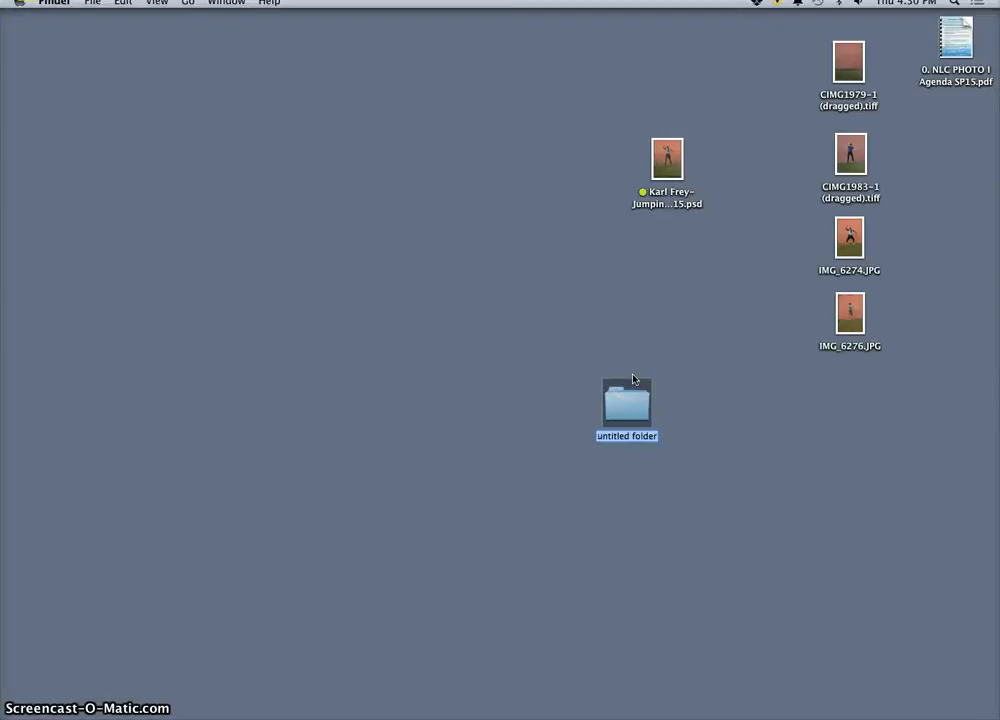
pyautogui.write('Karl')
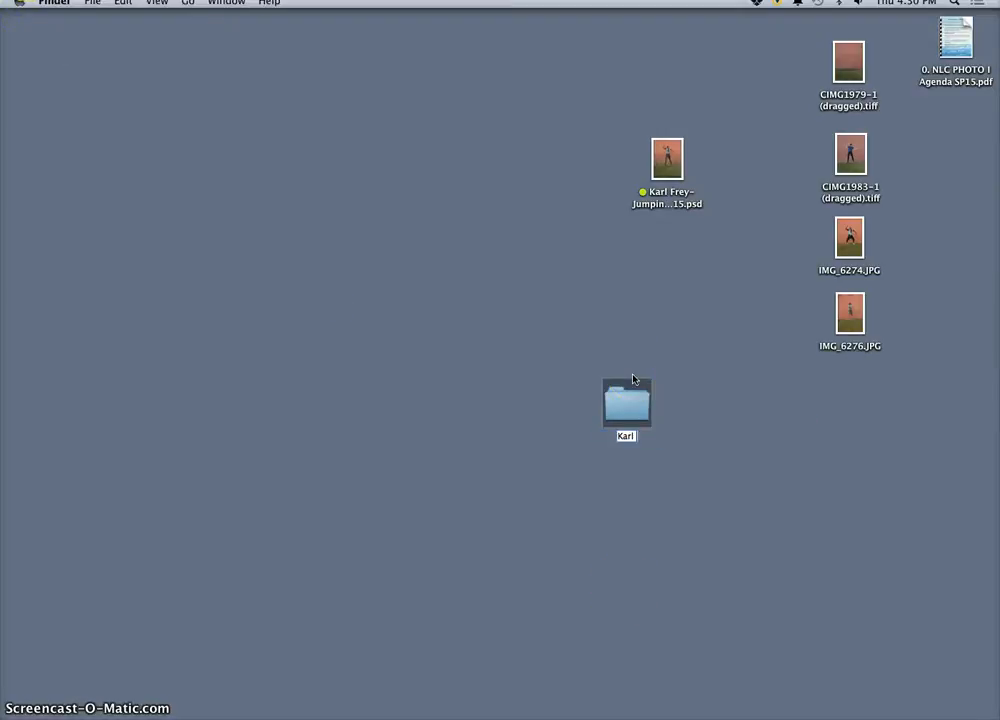
pyautogui.write(' Frey')
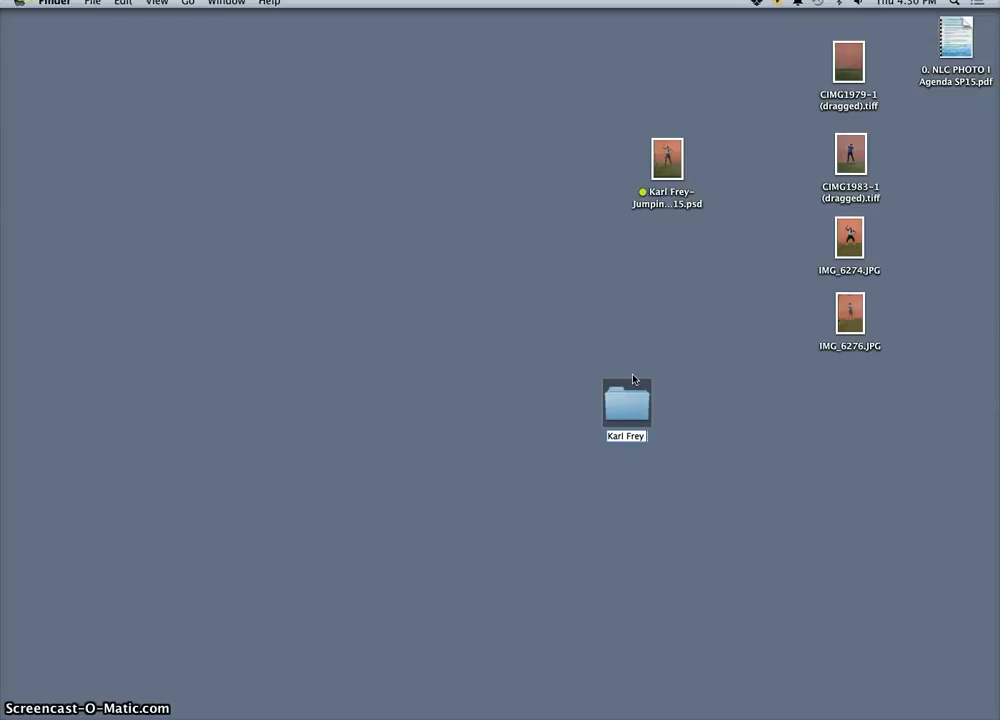
pyautogui.write(' Exercises')
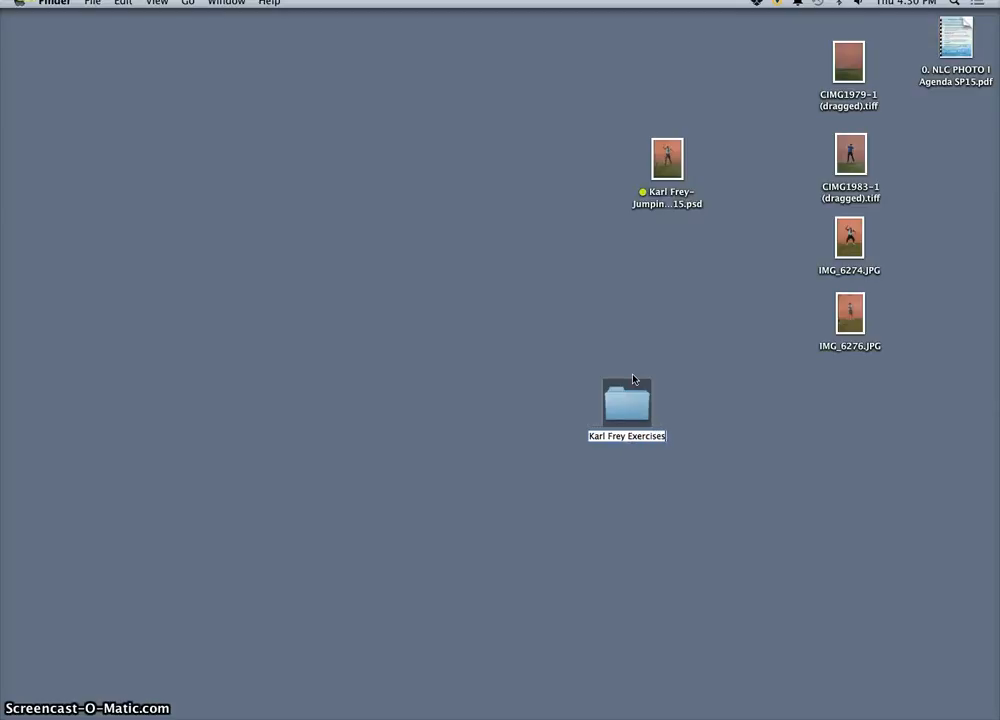
pyautogui.write(' P')
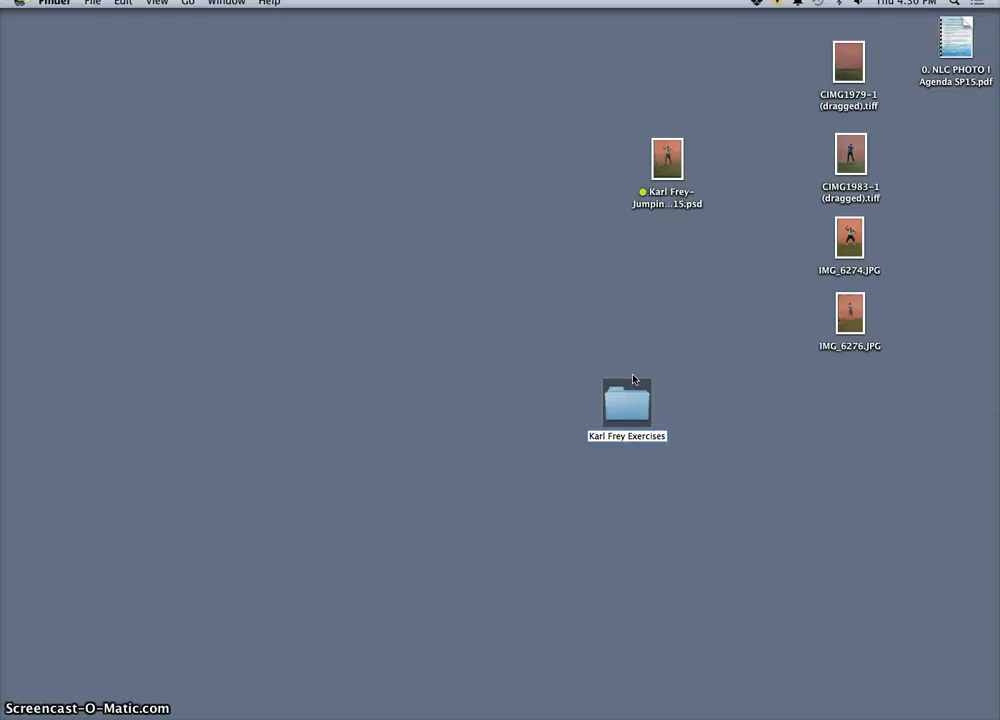
pyautogui.write('HOT')
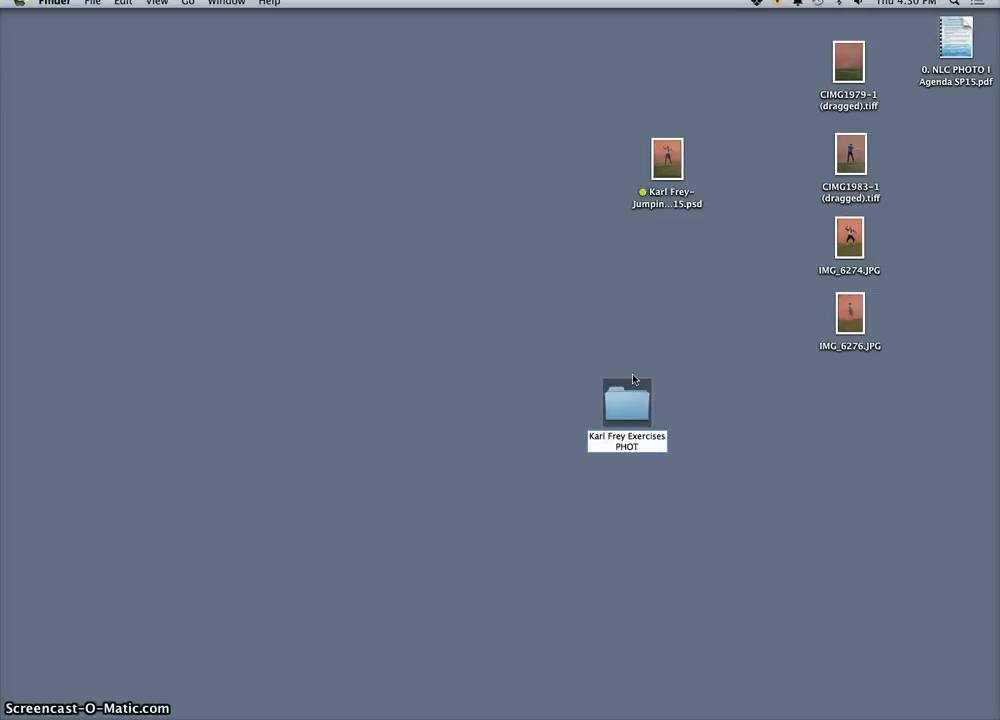
pyautogui.write('O FA')
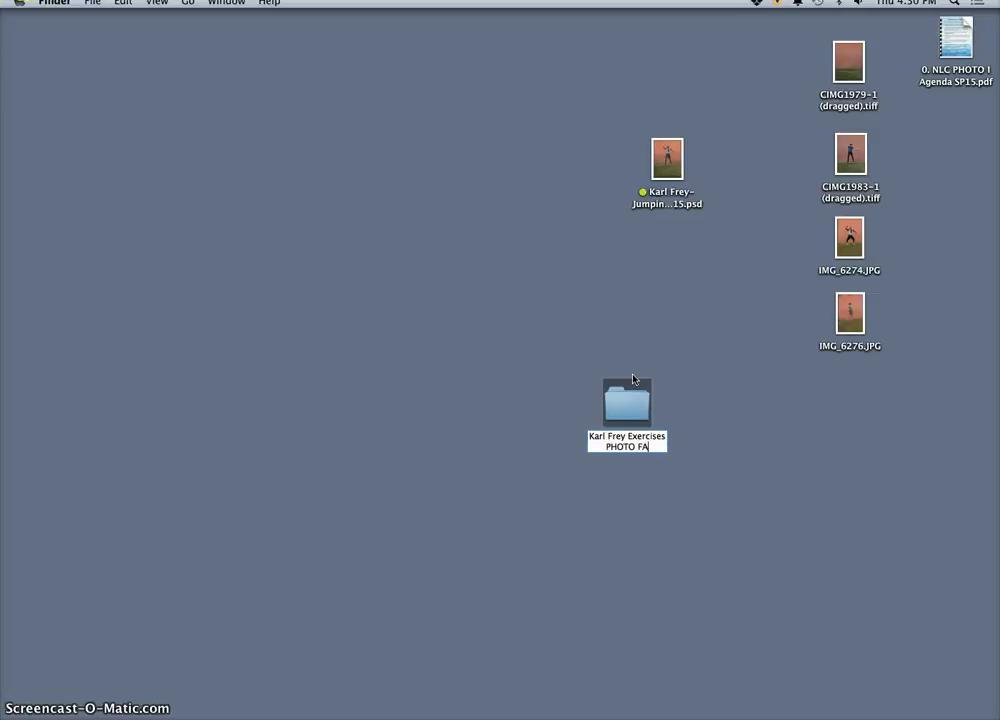
pyautogui.write('15')
pyautogui.press('Return')
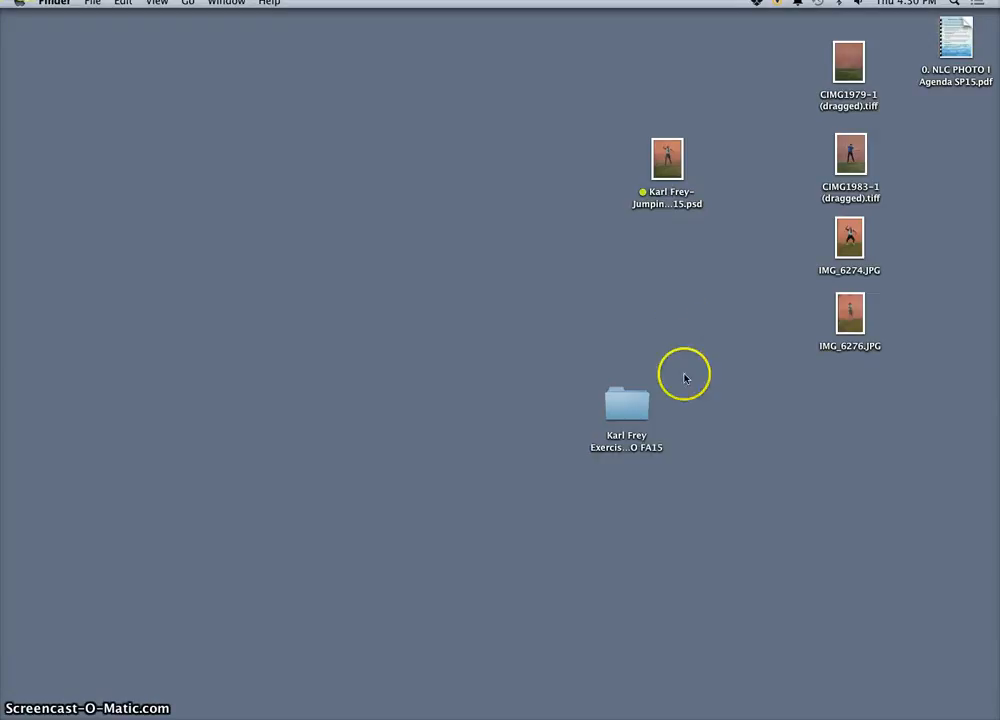
# Move the Green-tagged PSD and the four source photos into the new exercises folder and open it.
pyautogui.moveTo(886, 46); pyautogui.dragTo(641, 300)
pyautogui.moveTo(681, 156); pyautogui.dragTo(630, 401)
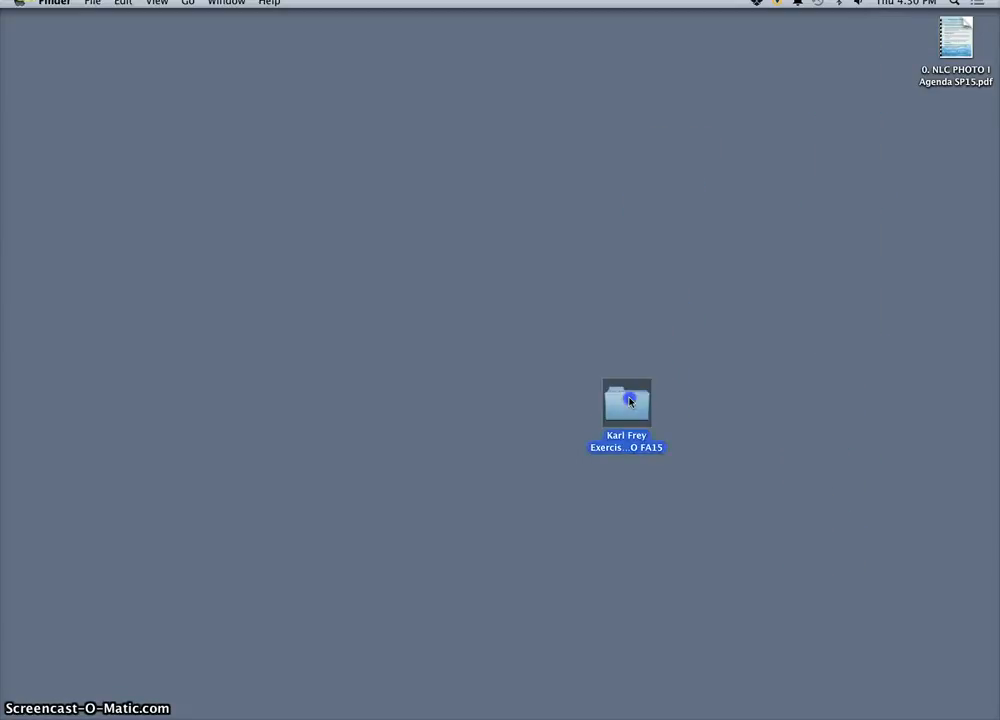
pyautogui.press('super+o')
# Look through the exercises folder and enlarge its window until all the stored files fit without scrolling.
pyautogui.scroll(-8, 379, 297)
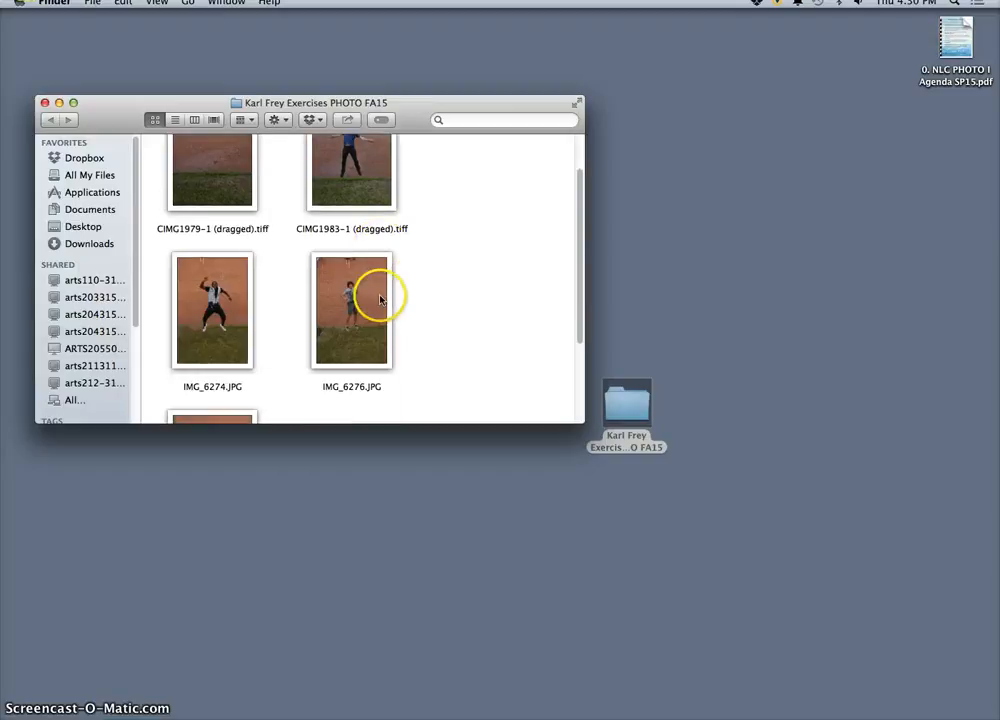
pyautogui.scroll(4, 380, 355)
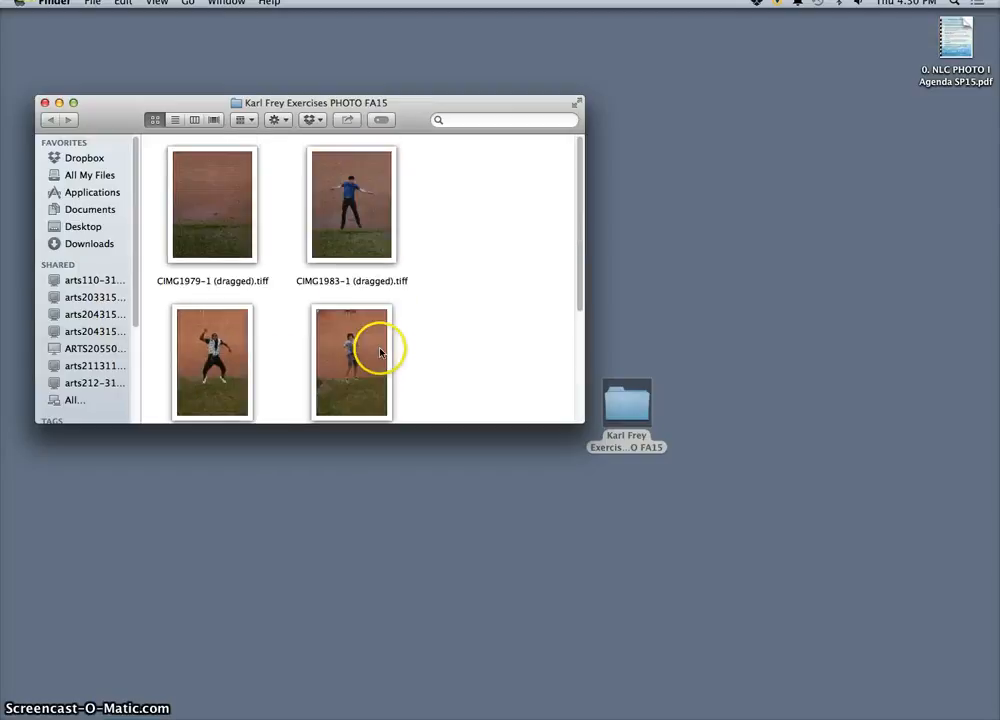
pyautogui.moveTo(580, 420); pyautogui.dragTo(645, 611)
pyautogui.click(513, 368)
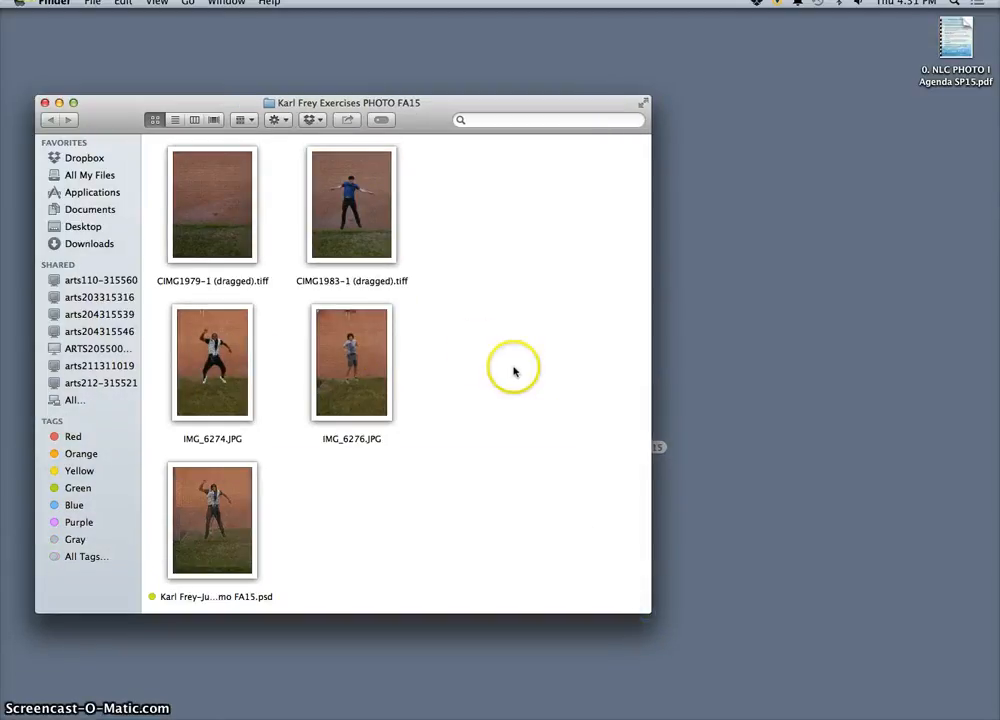